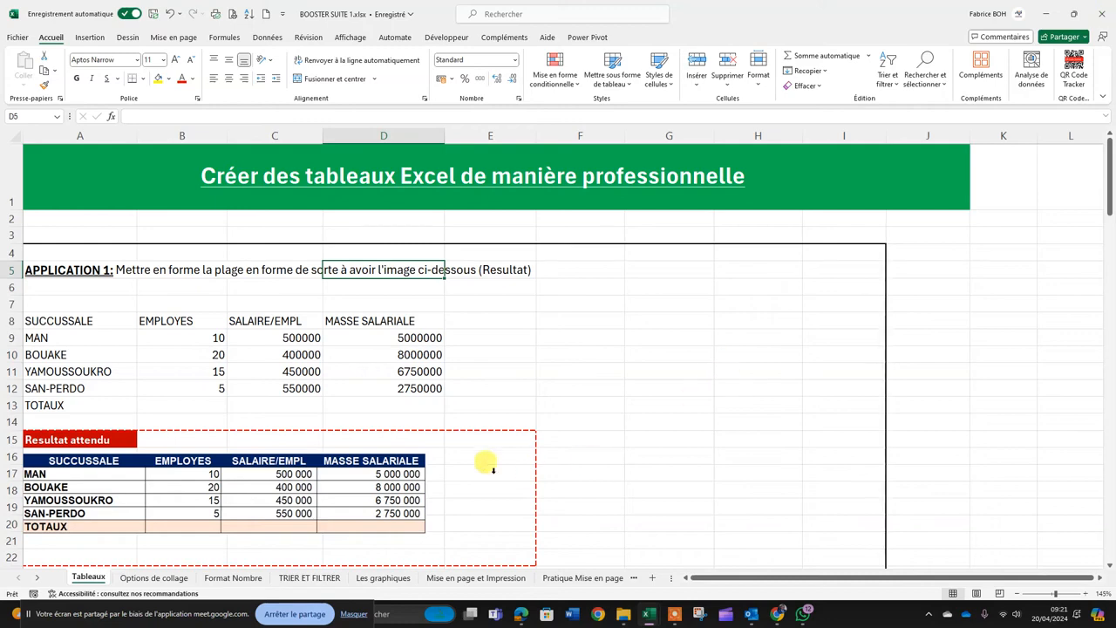
Step: Move the expected-result picture slightly to the right inside the dashed red frame under Application 1
left_click(465, 436)
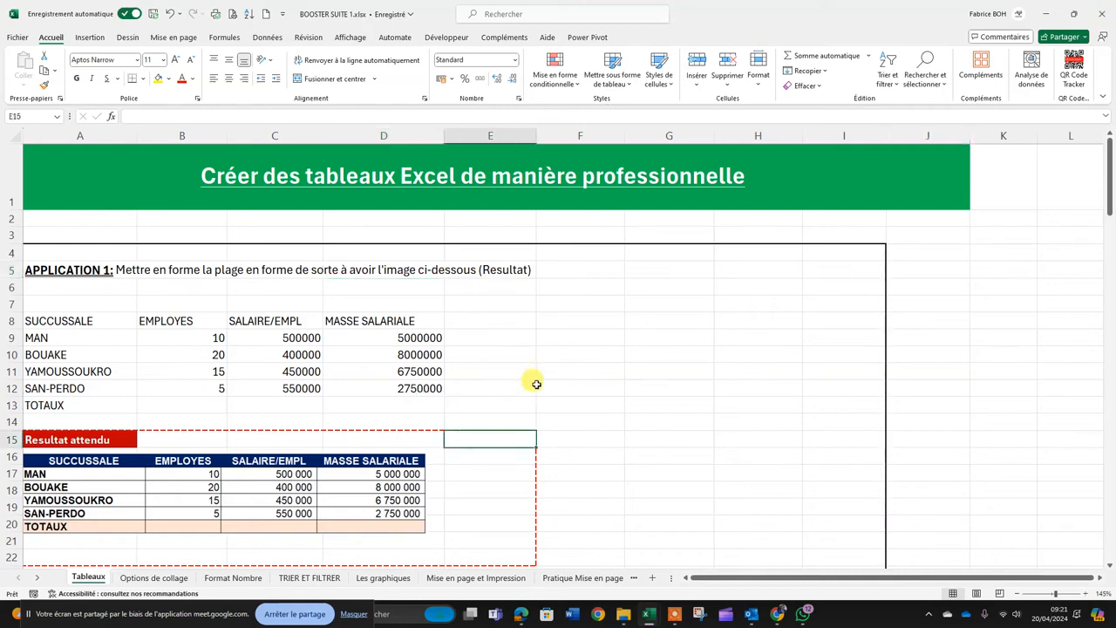
scroll(538, 385, "up", 2, "ctrl")
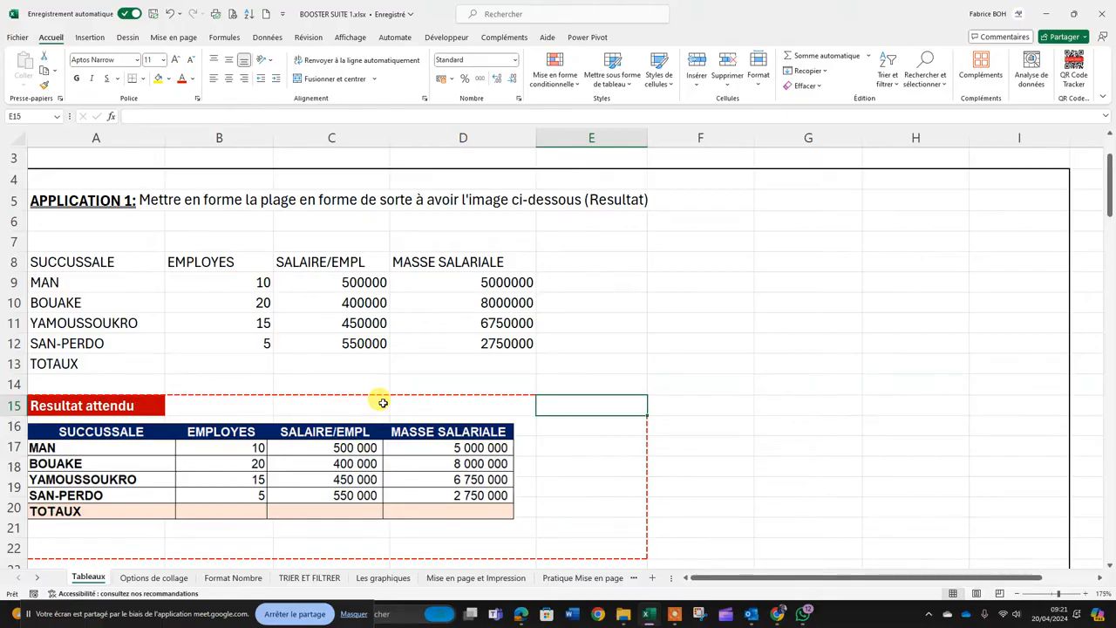
mouse_move(180, 440)
left_mouse_down()
mouse_move(250, 456)
mouse_move(185, 455)
mouse_move(200, 449)
left_mouse_up()
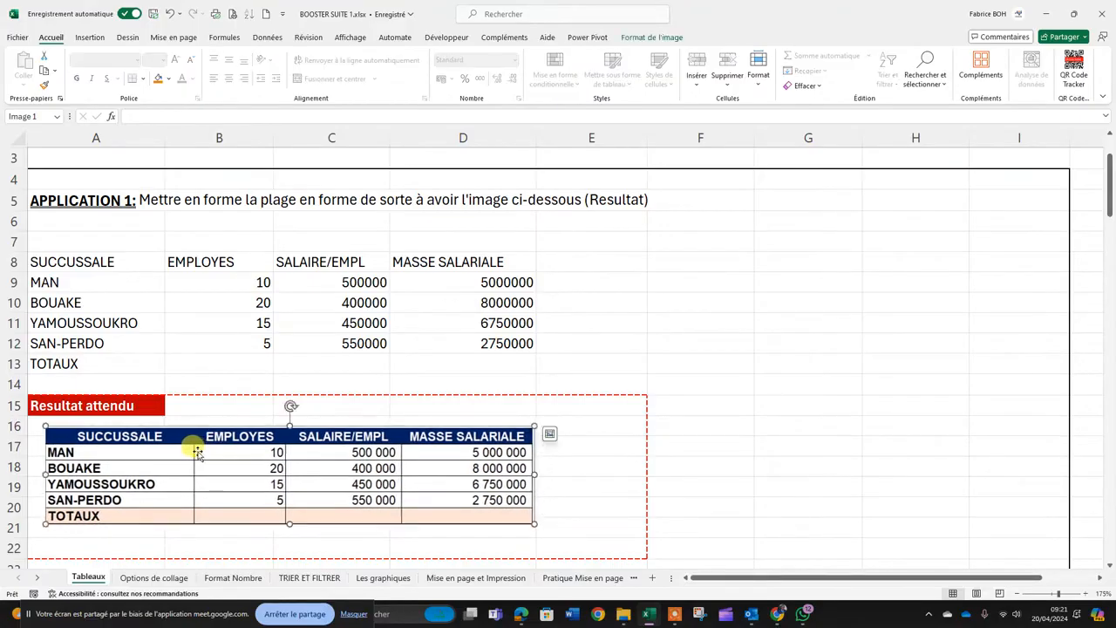
left_click(59, 262)
left_click_drag(59, 262, 479, 361)
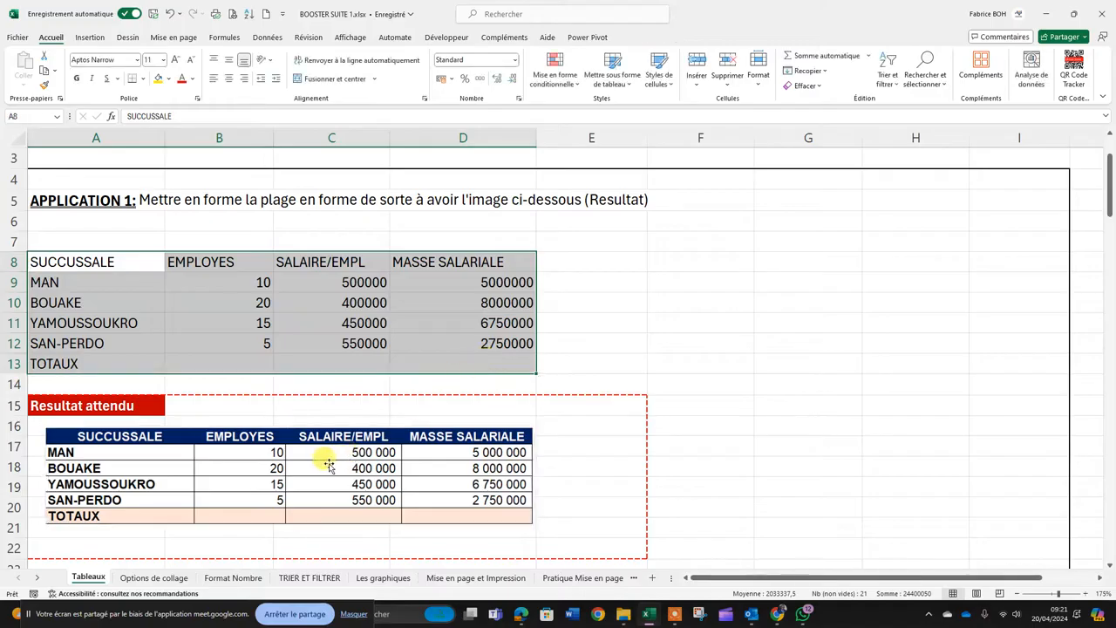
mouse_move(323, 461)
left_mouse_down()
mouse_move(343, 461)
mouse_move(327, 460)
left_mouse_up()
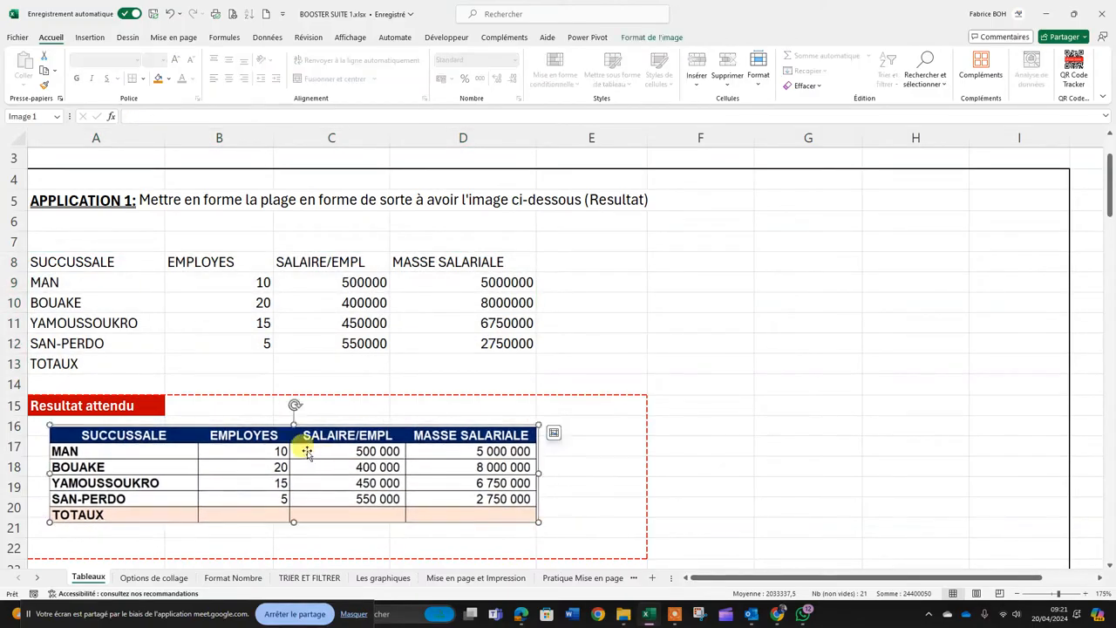
Step: Apply all borders to the whole branch table, A8:D13
left_click(74, 263)
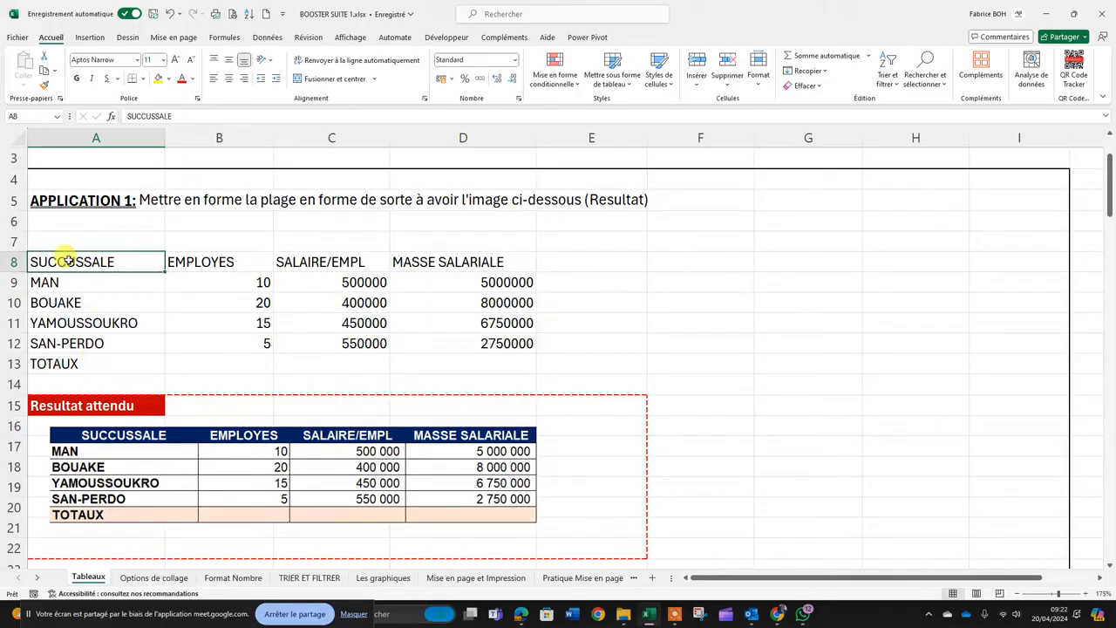
key("ctrl+a")
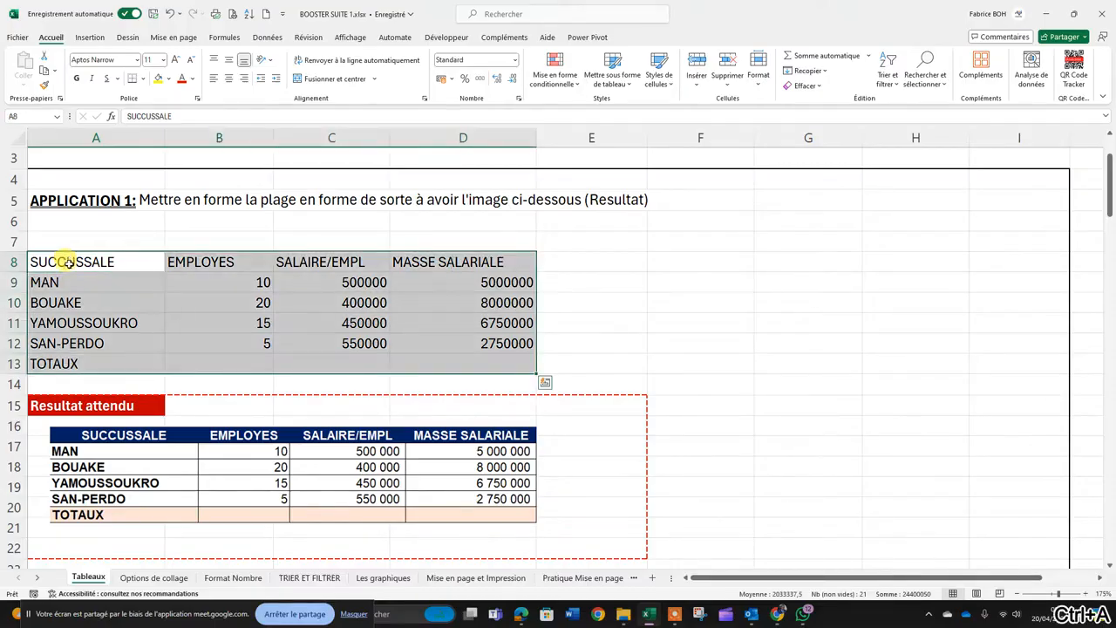
left_click(144, 79)
left_click(161, 195)
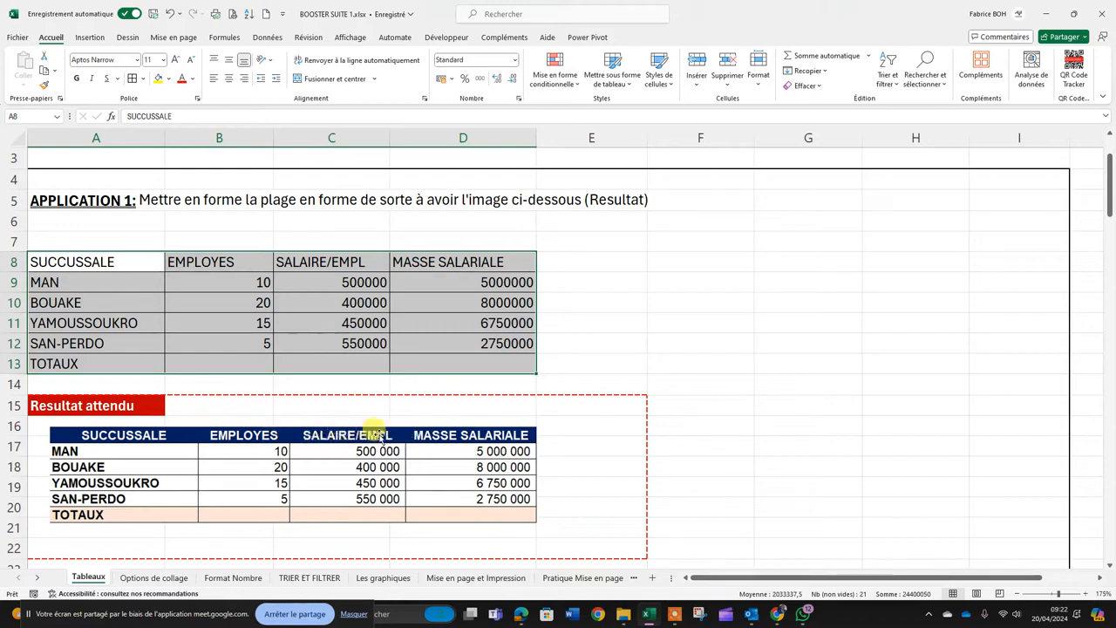
Step: Fill the table's header row A8:D8 with the standard dark blue (Bleu foncé)
left_click(135, 261)
left_click_drag(135, 262, 489, 261)
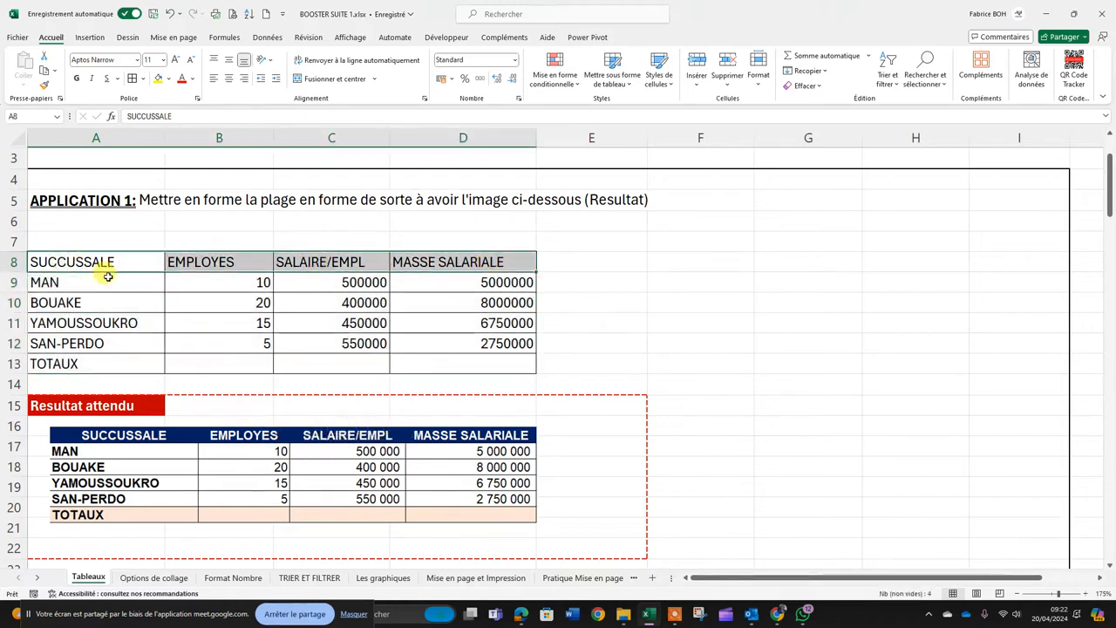
left_click(169, 79)
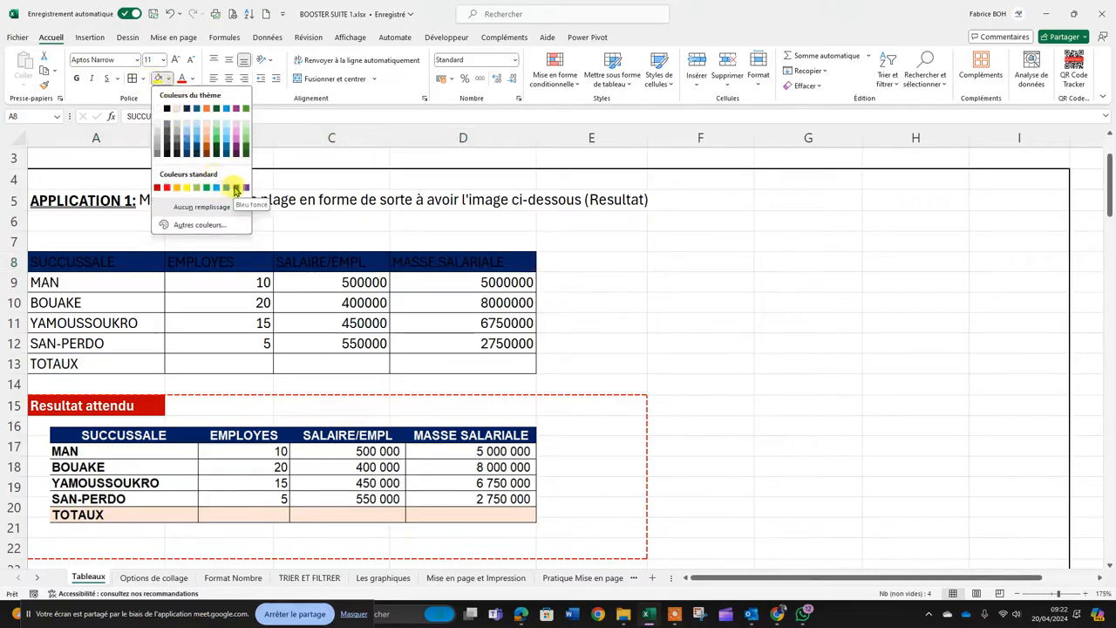
left_click(235, 188)
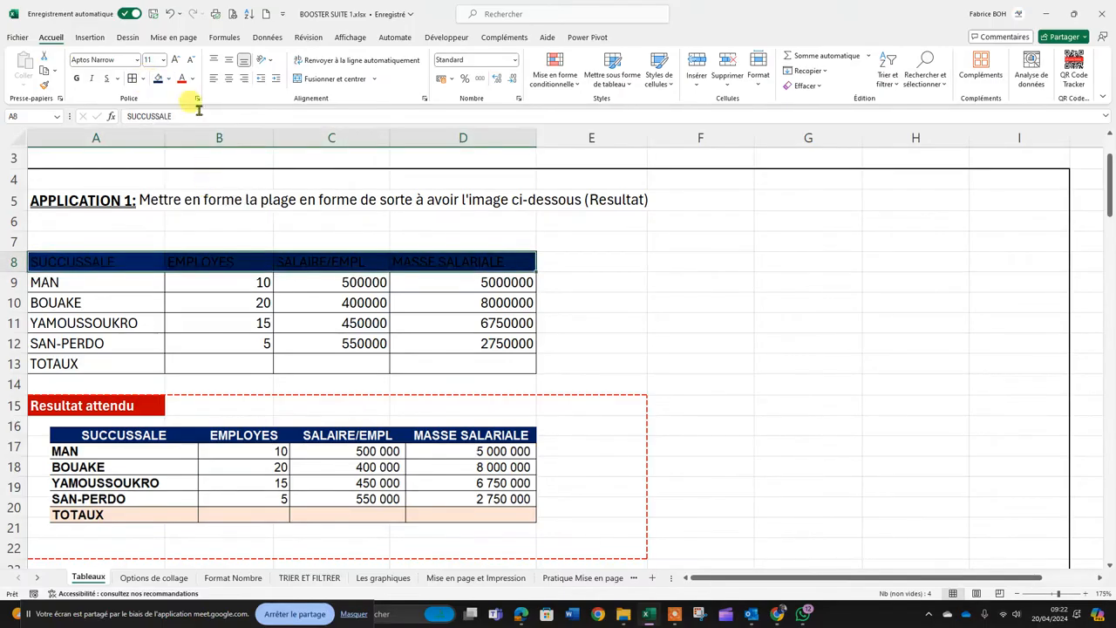
Step: Make the header row's text white and bold, and centre it horizontally in its cells
left_click(192, 79)
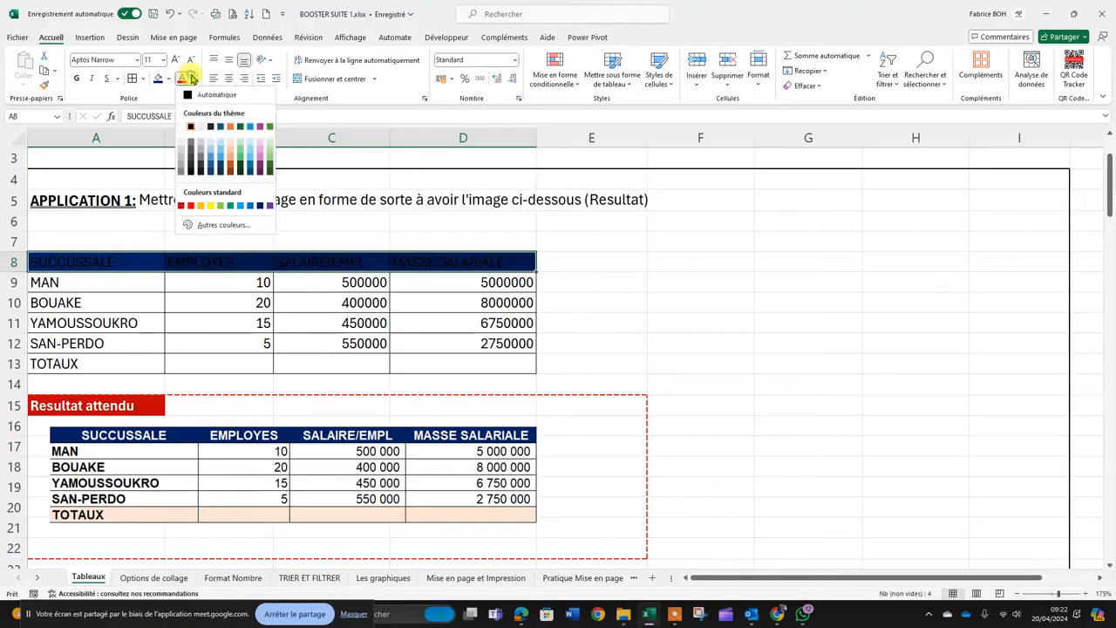
left_click(181, 128)
left_click(77, 78)
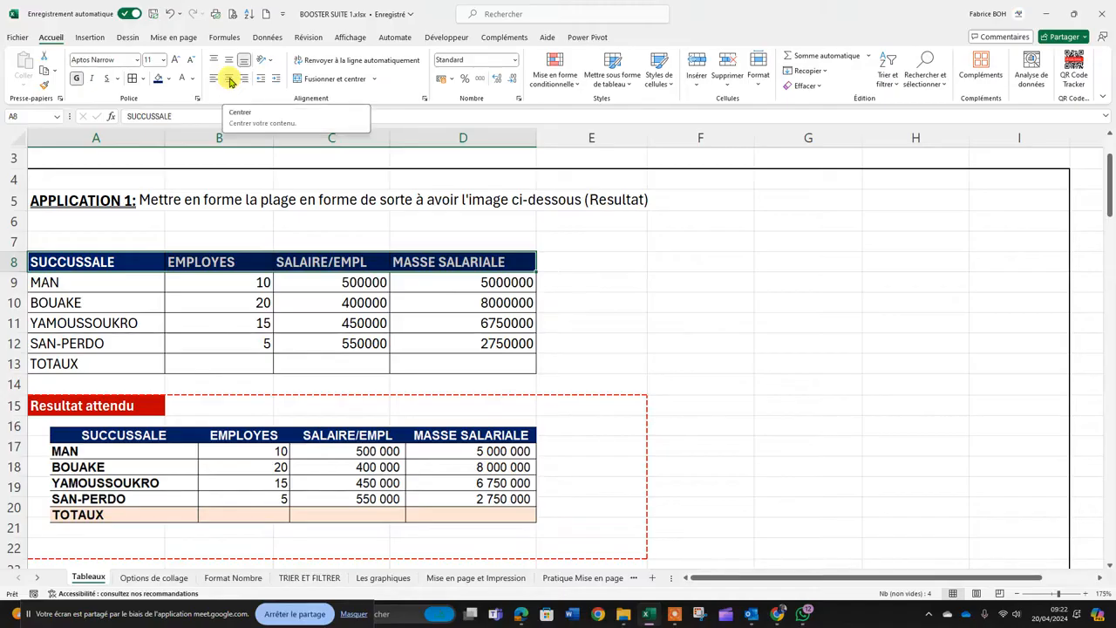
left_click(230, 81)
left_click(280, 323)
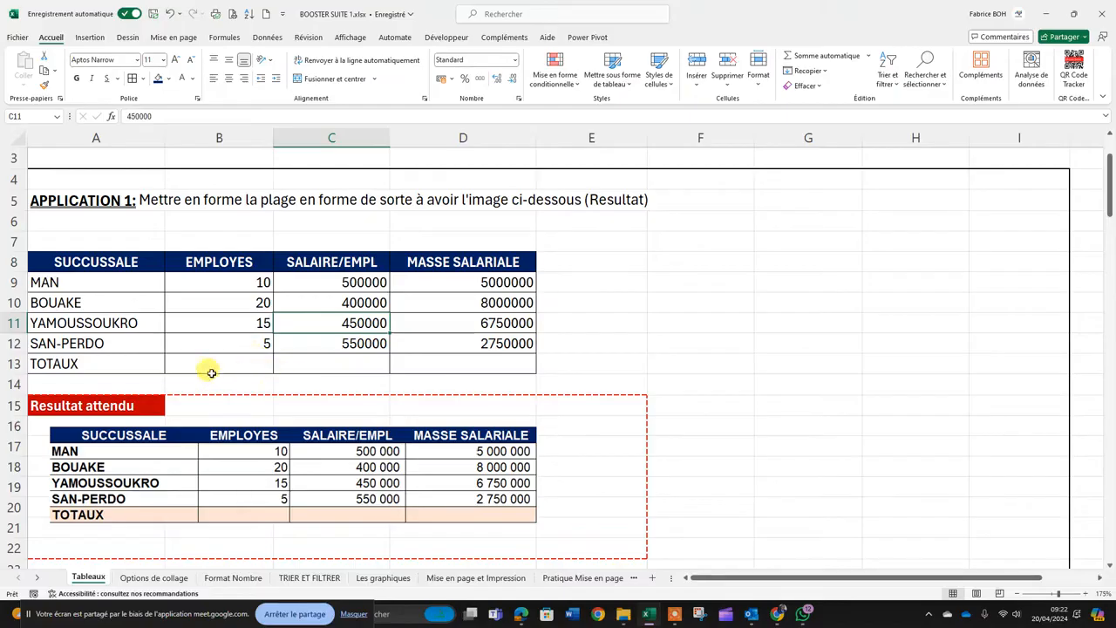
Step: Fill the TOTAUX row A13:D13 with Orange, Accentuation2, plus clair 80 %, and make it bold
left_click_drag(56, 360, 410, 357)
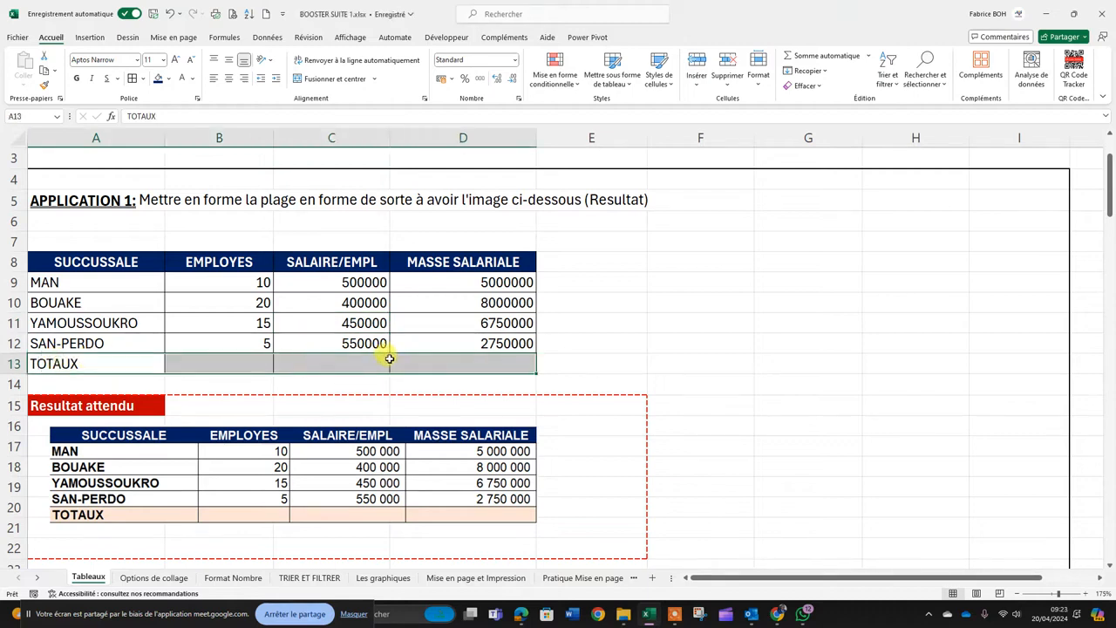
left_click(167, 78)
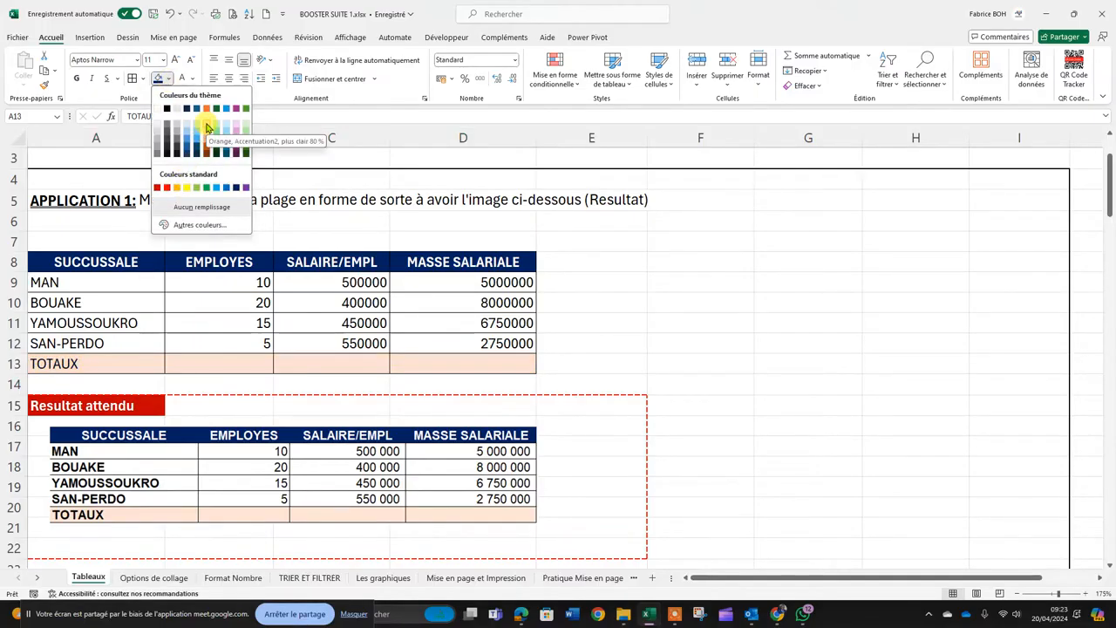
left_click(206, 127)
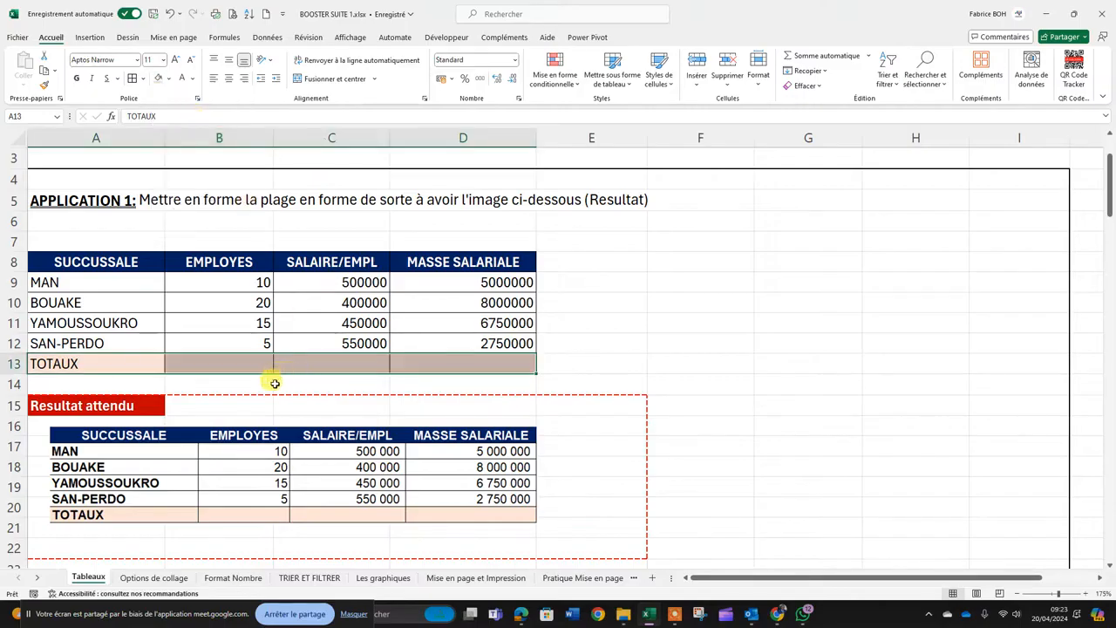
left_click(78, 83)
Step: Make the branch names in A9:A12 bold
left_click_drag(96, 279, 99, 343)
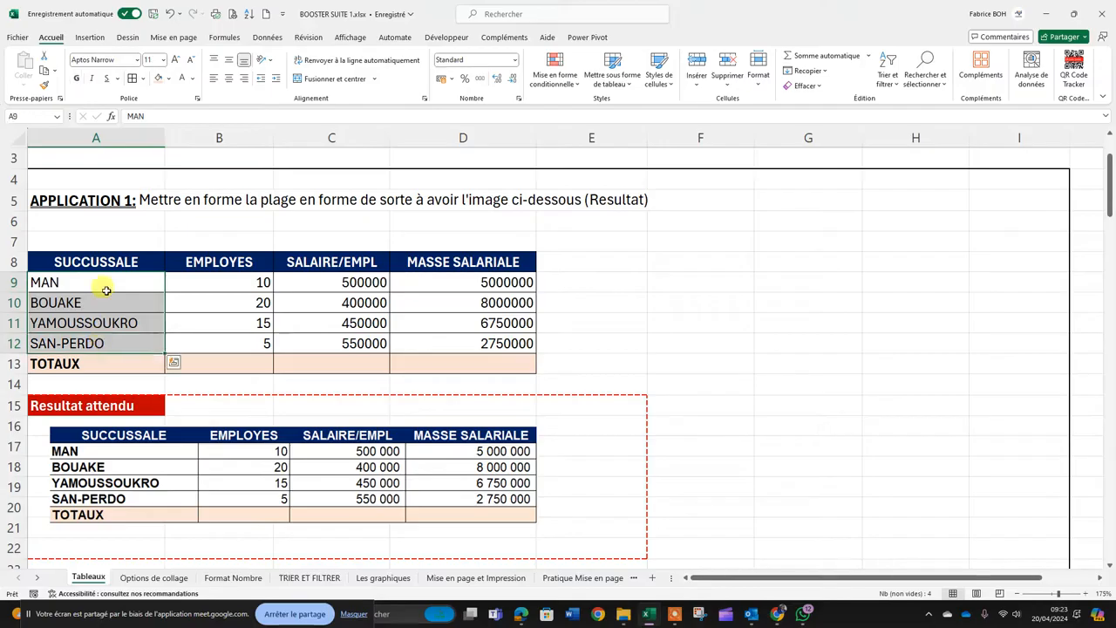
left_click(77, 79)
left_click(584, 292)
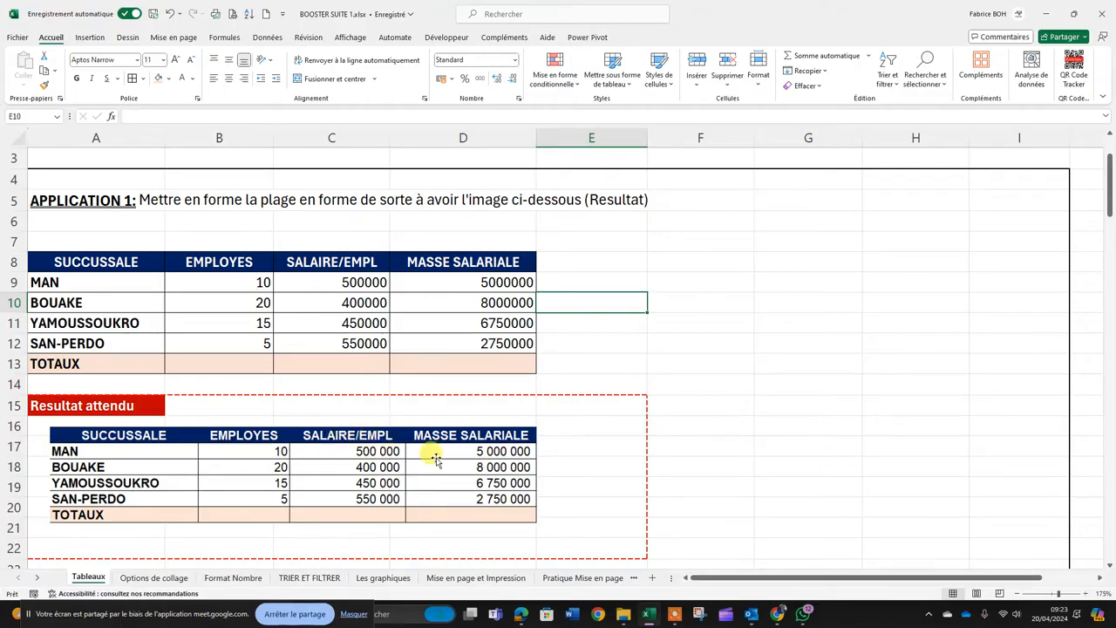
Step: Format the salary and payroll amounts in C9:D12 with a thousands separator and no decimals
left_click_drag(319, 279, 495, 343)
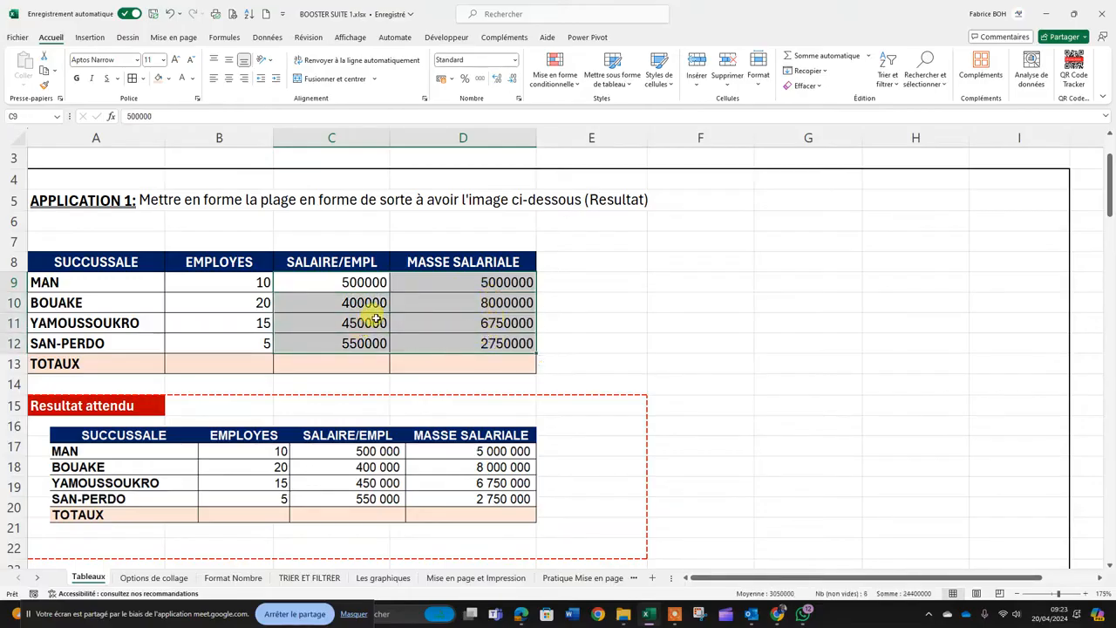
left_click(479, 79)
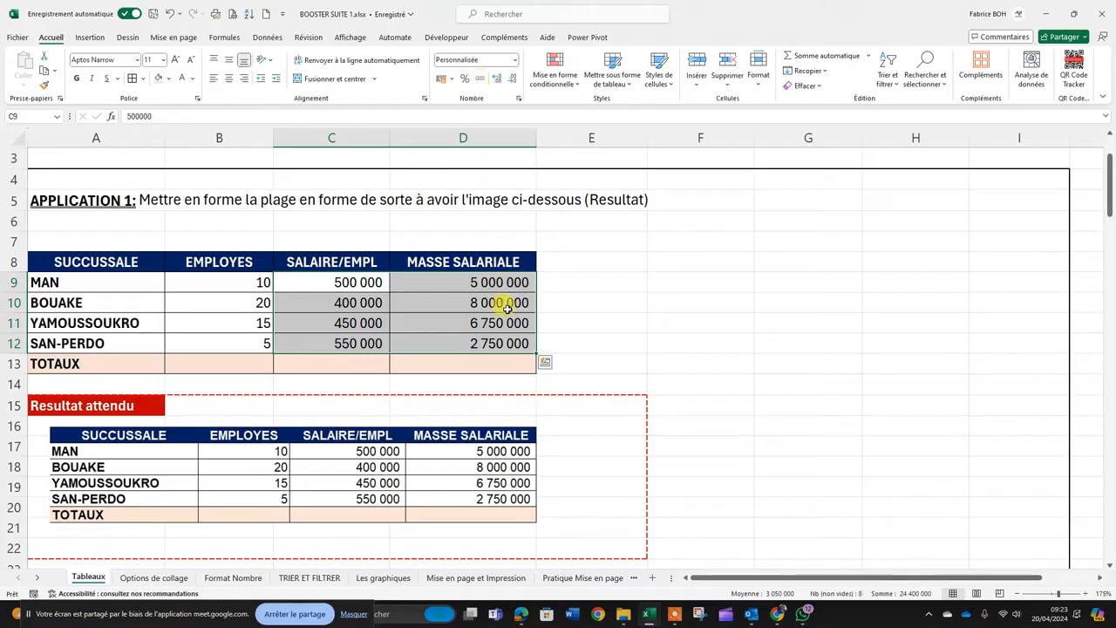
left_click_drag(345, 279, 346, 343)
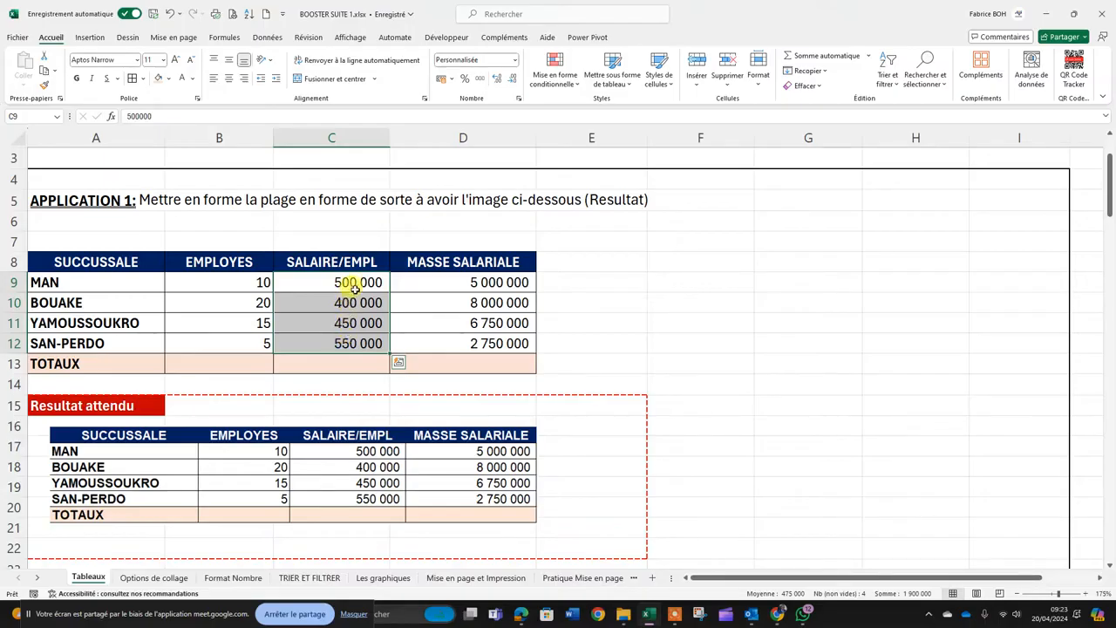
left_click(364, 338)
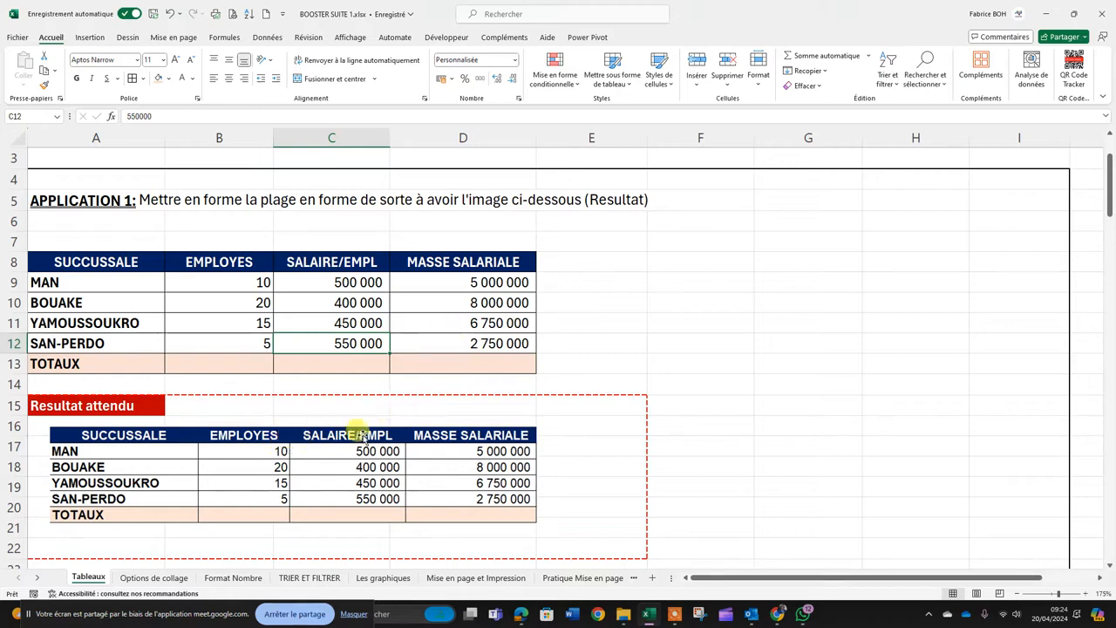
Step: Add automatic sums of rows 9 to 12 in B13:D13 and format them with a thousands separator and no decimals
scroll(363, 436, "down", 1)
scroll(364, 436, "down", 1)
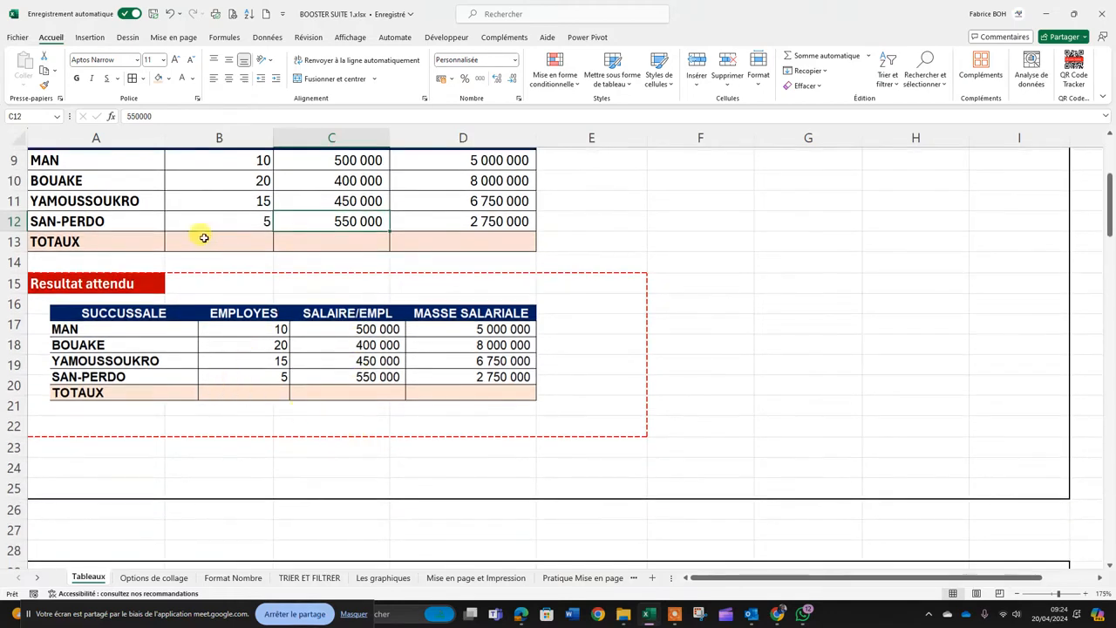
left_click_drag(201, 237, 473, 239)
scroll(473, 241, "up", 2)
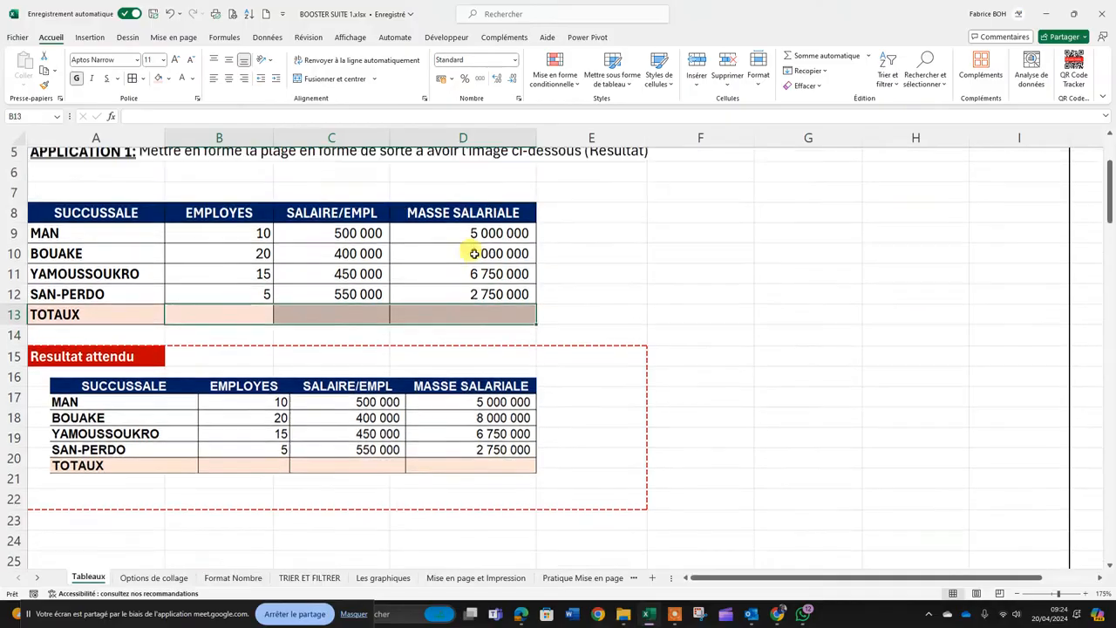
left_click_drag(233, 365, 481, 362)
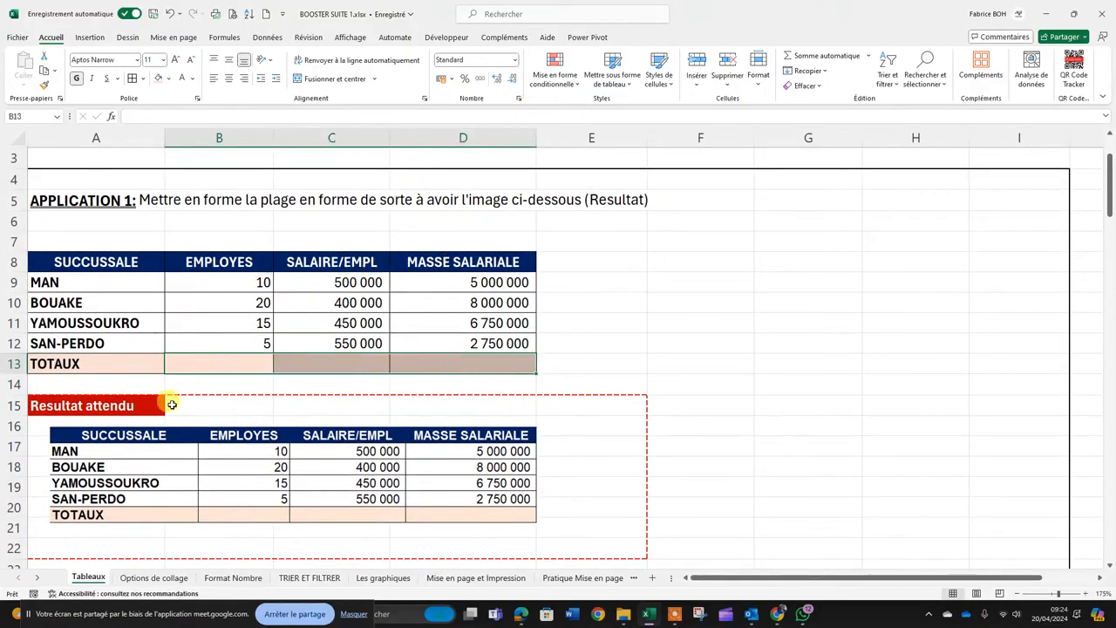
left_click(823, 58)
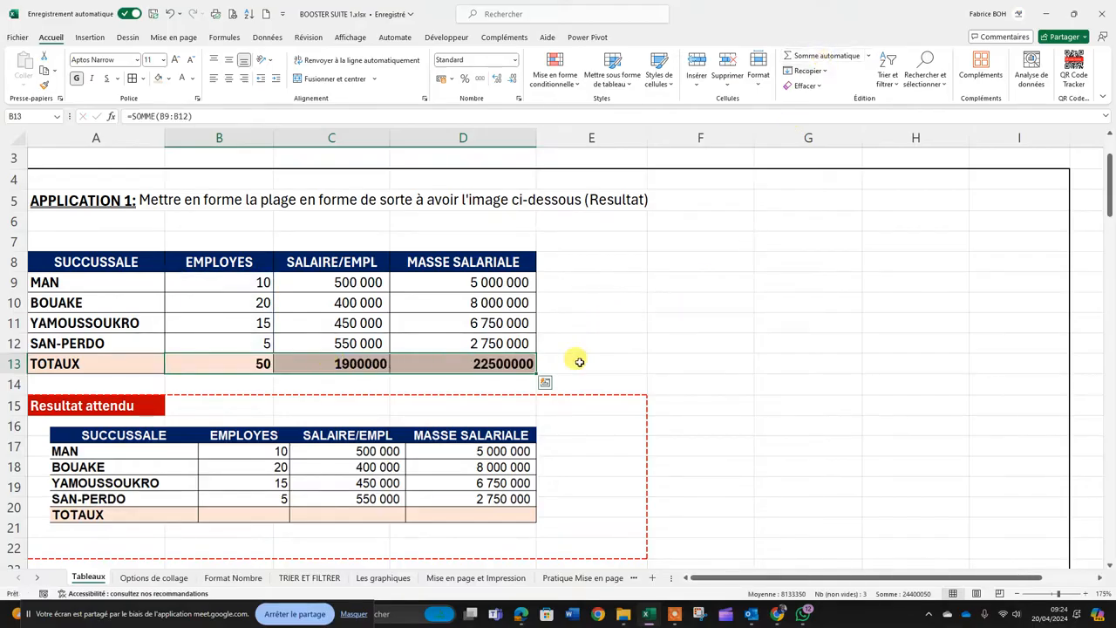
left_click(481, 79)
left_click(592, 363)
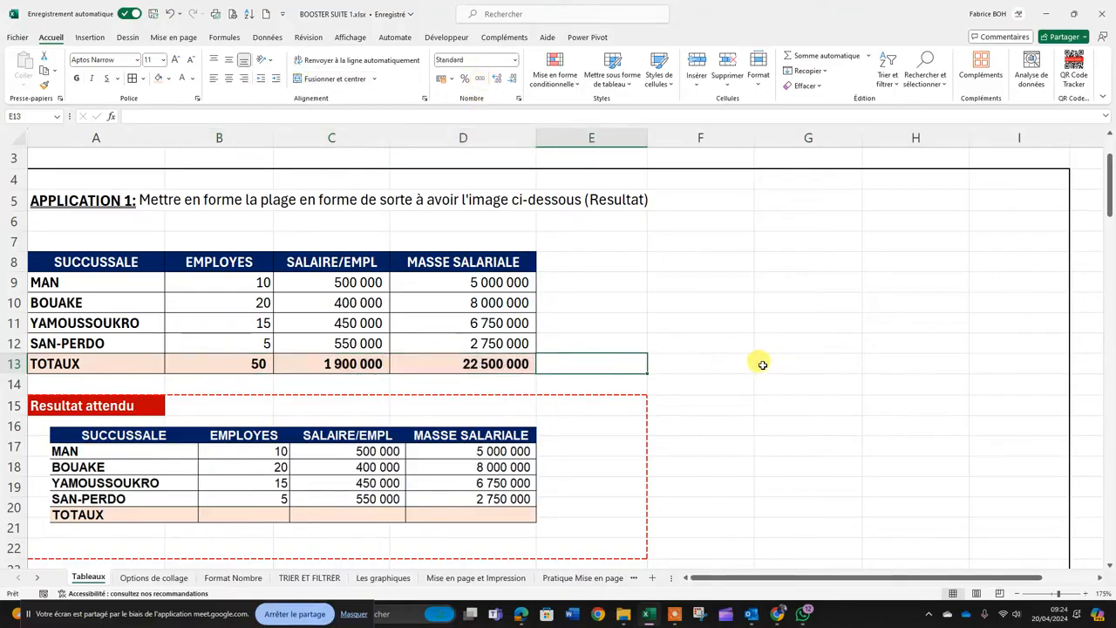
Step: Go to the Application 2 exercise below and read its table-creation instruction
scroll(763, 365, "down", 7)
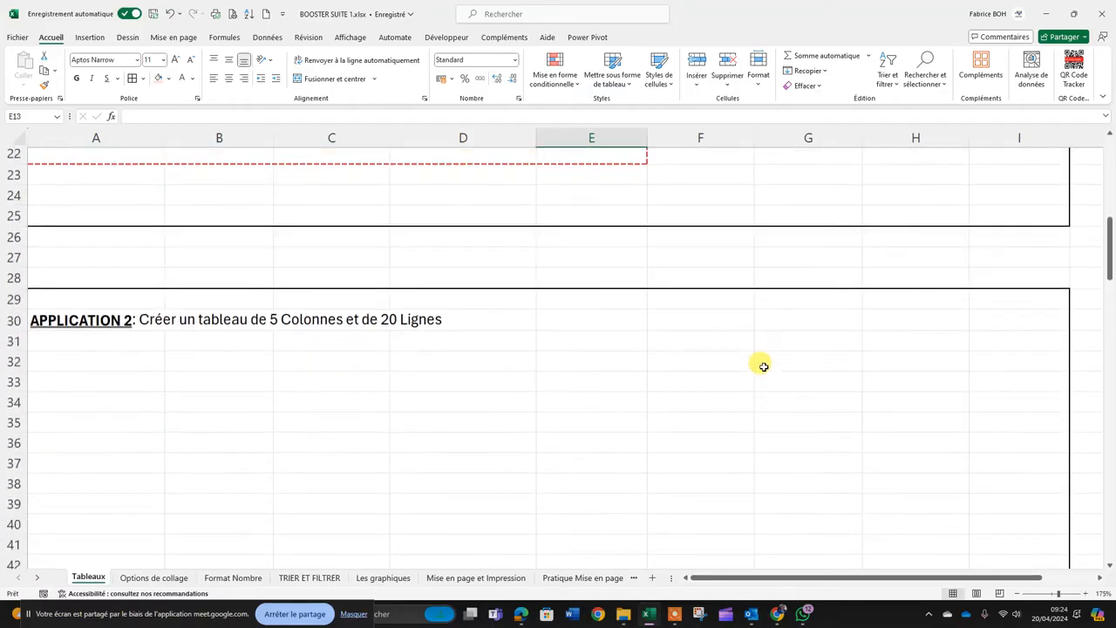
scroll(762, 365, "down", 1)
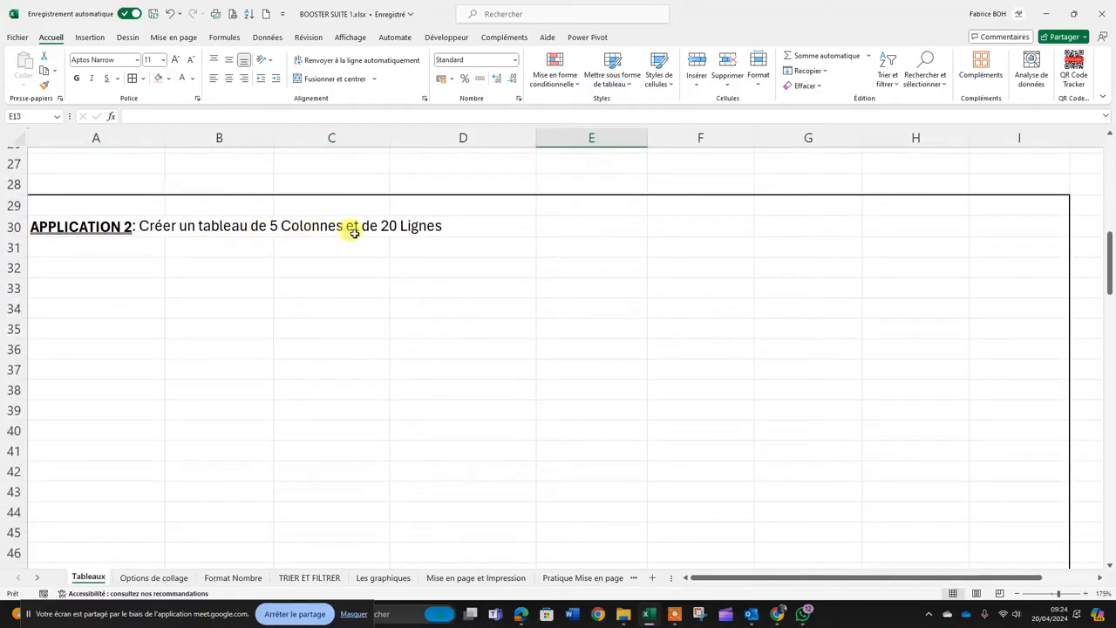
scroll(349, 340, "down", 1)
scroll(349, 340, "down", 2)
scroll(350, 338, "up", 1)
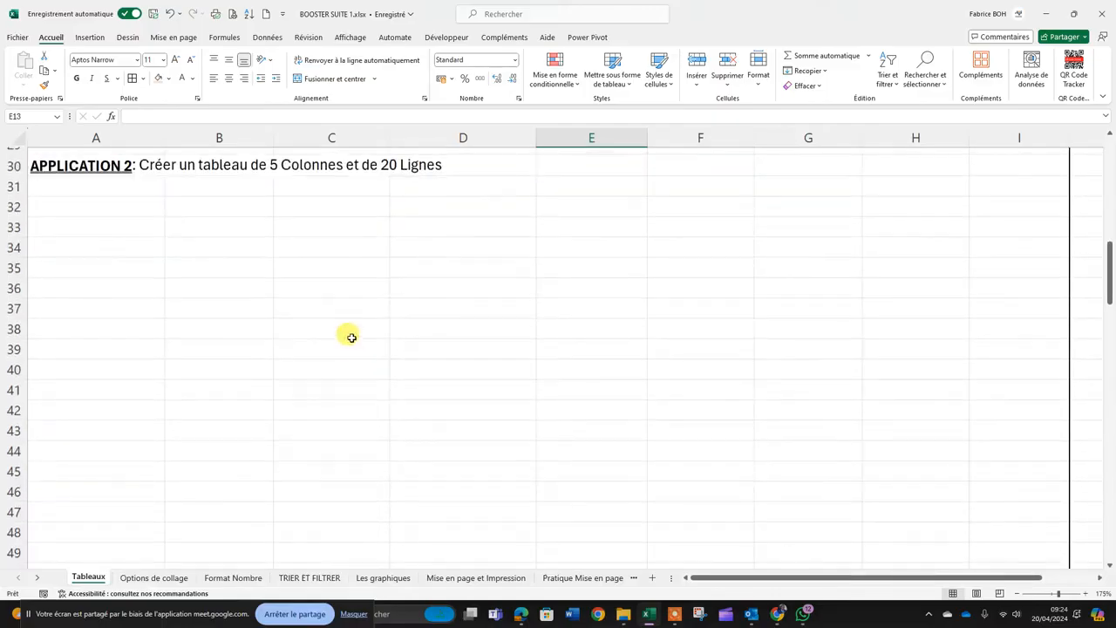
scroll(350, 337, "up", 2)
left_click(93, 272)
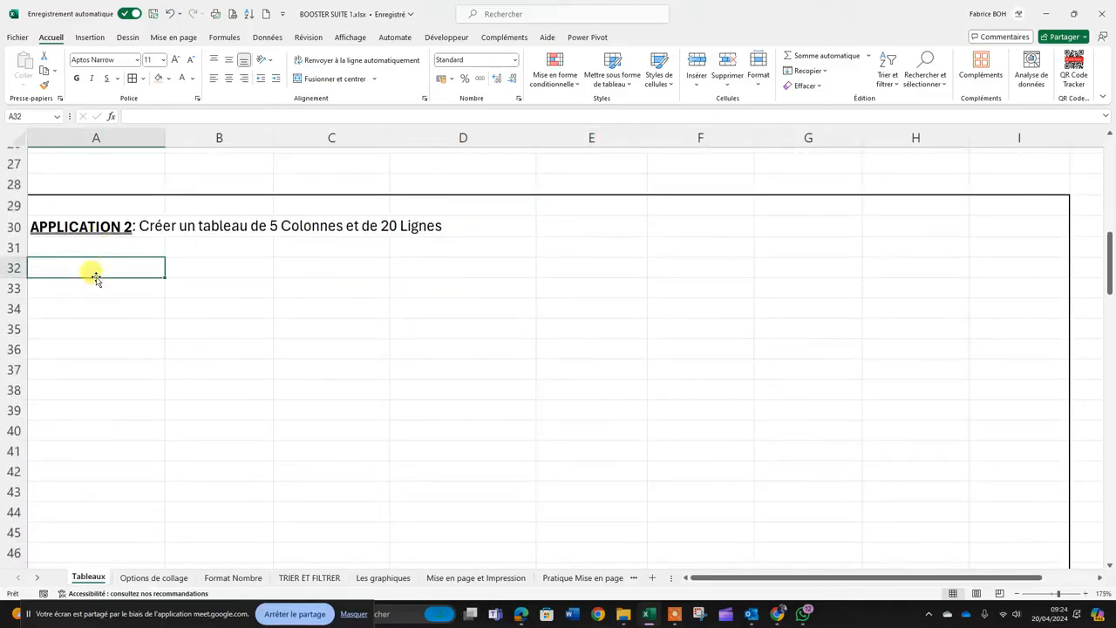
left_click(87, 38)
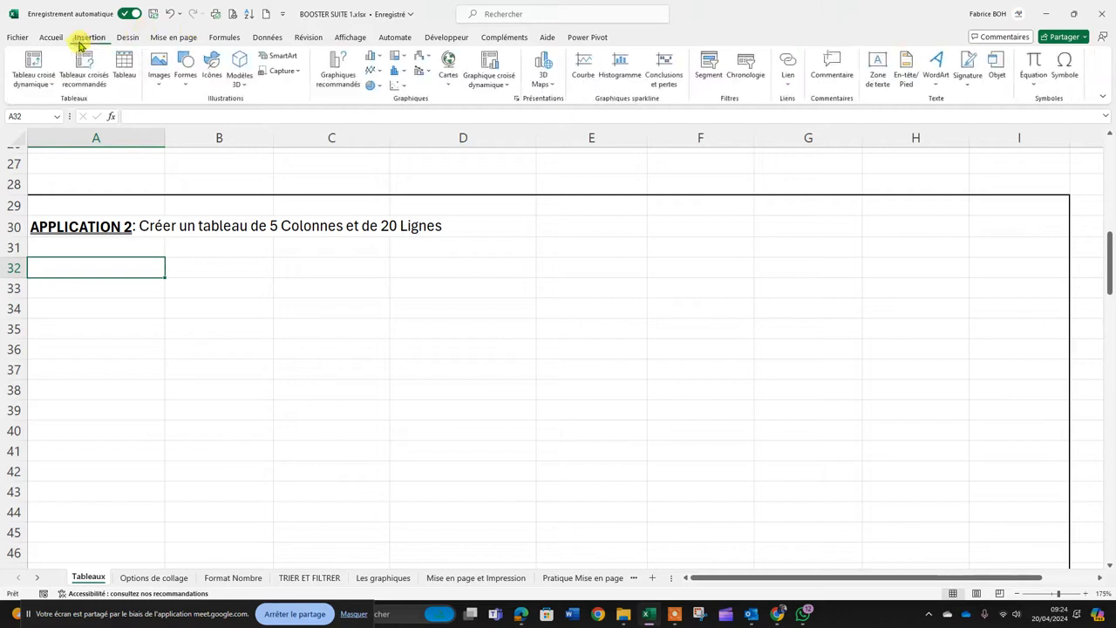
left_click(125, 79)
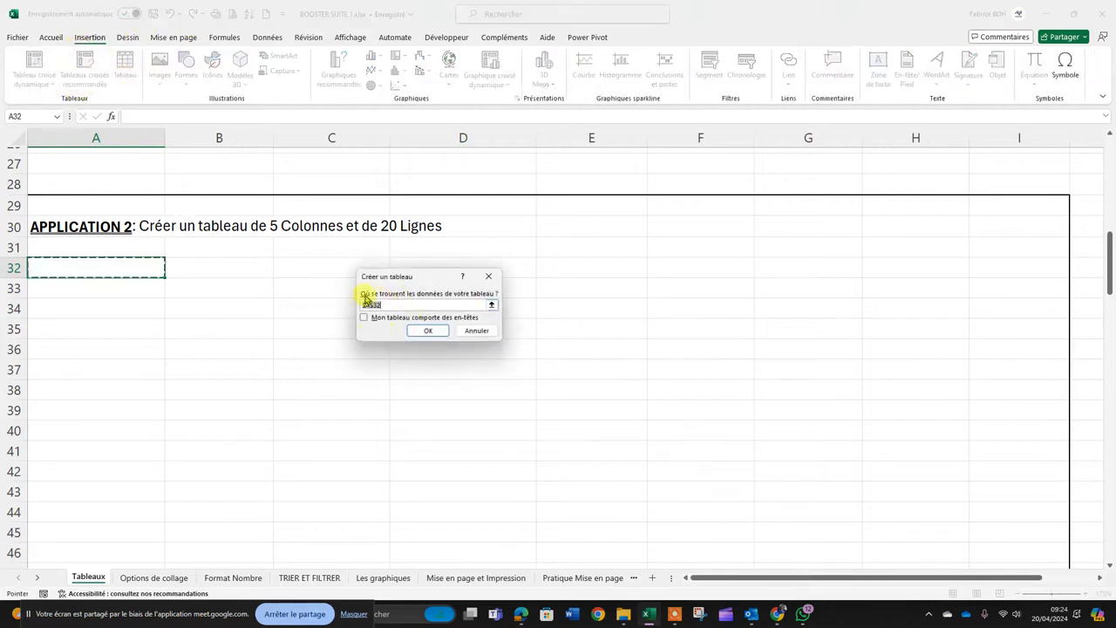
left_click(471, 336)
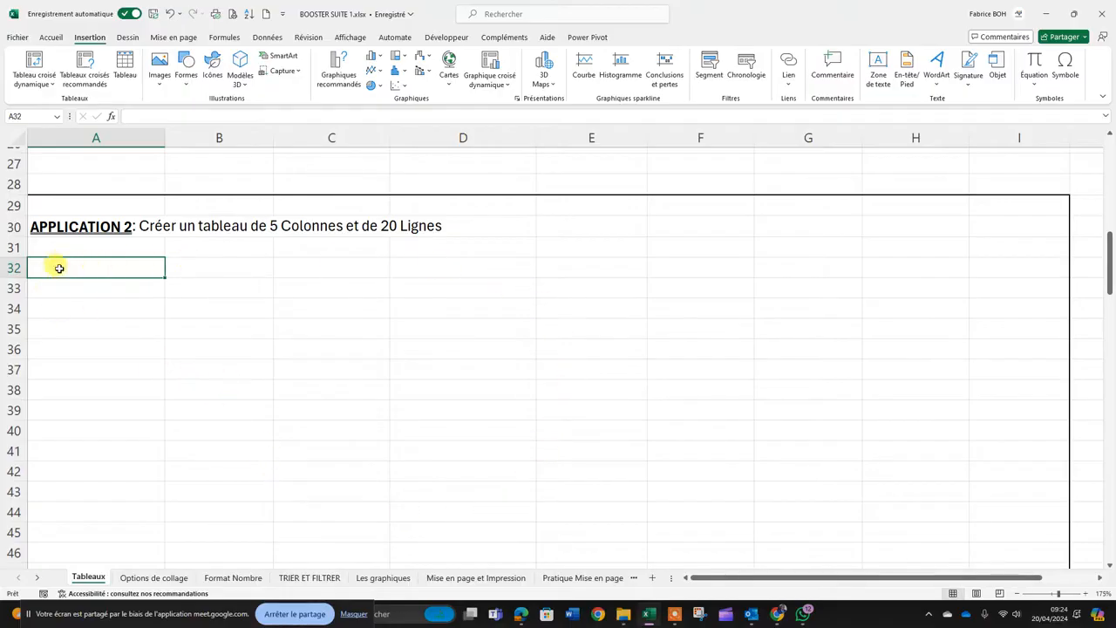
Step: Select the range A32:E51 under Application 2, covering 5 columns and 20 rows
left_click_drag(55, 264, 152, 257)
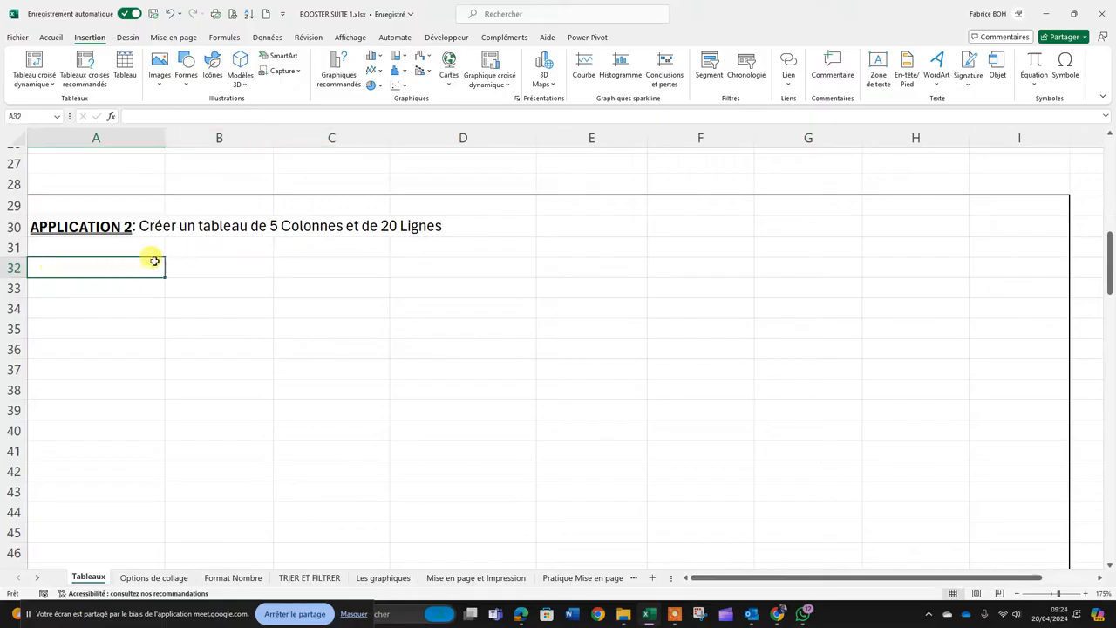
left_click(33, 116)
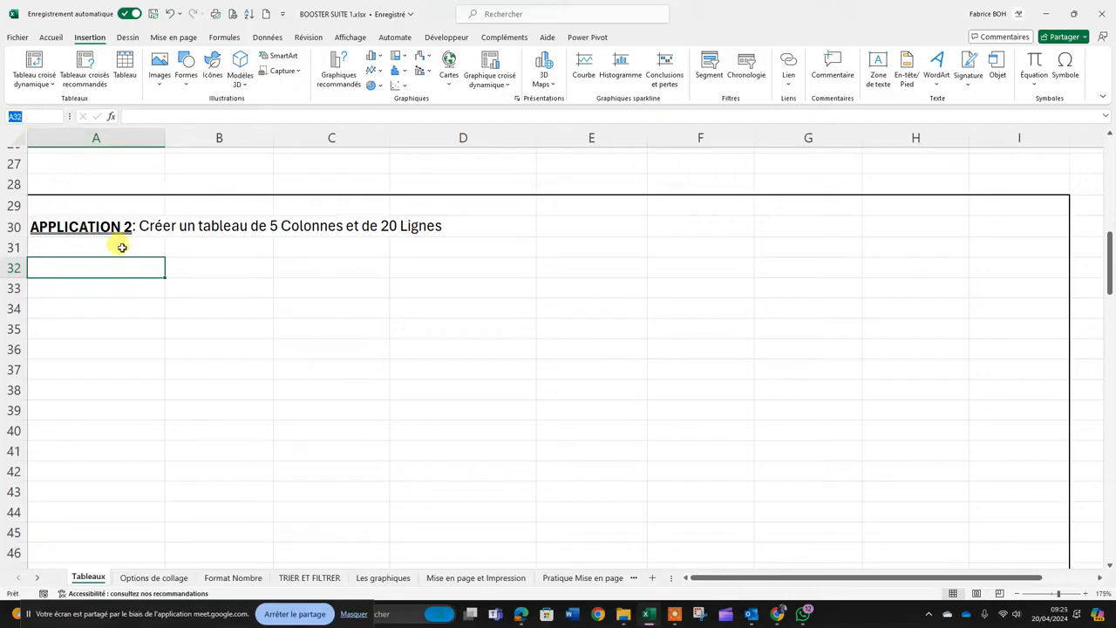
left_click(101, 268)
left_click_drag(100, 267, 633, 266)
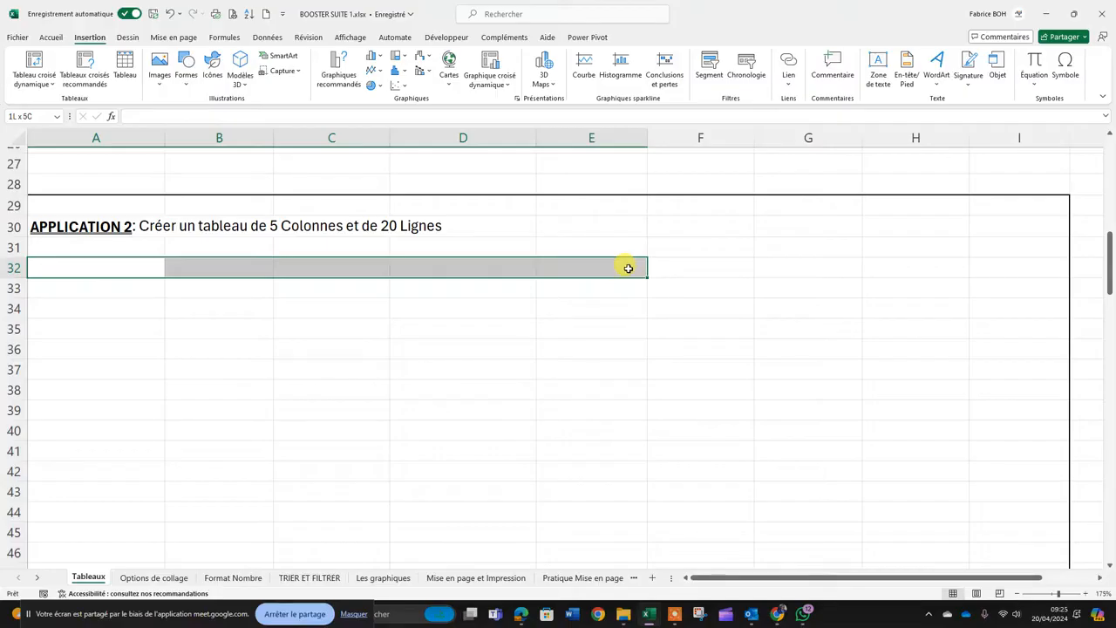
left_click_drag(627, 270, 631, 504)
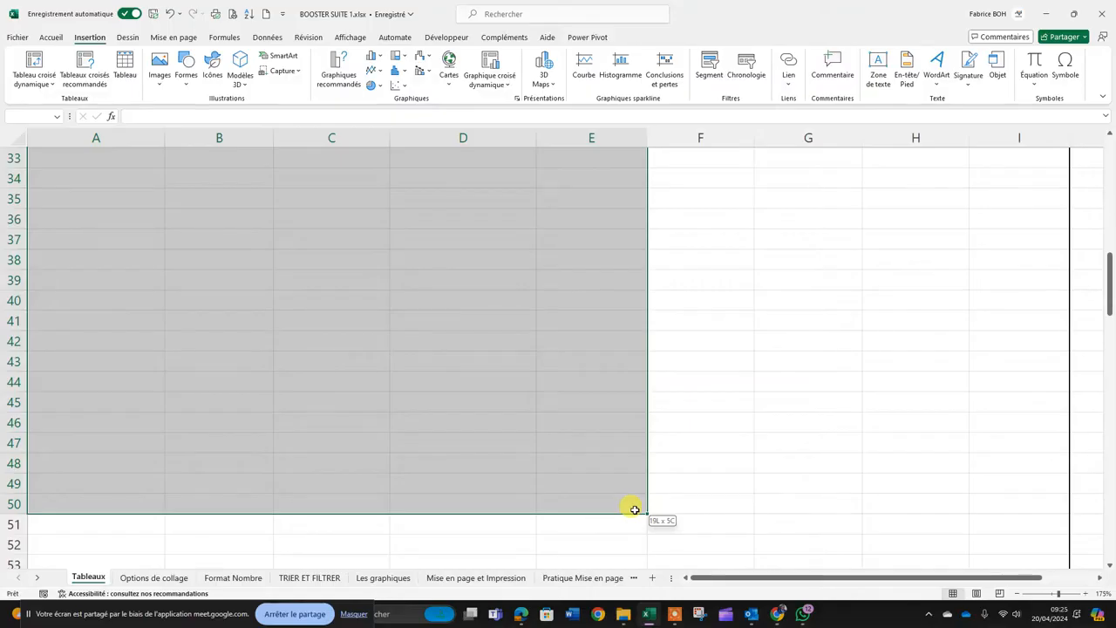
left_click_drag(634, 509, 633, 517)
scroll(395, 335, "up", 3)
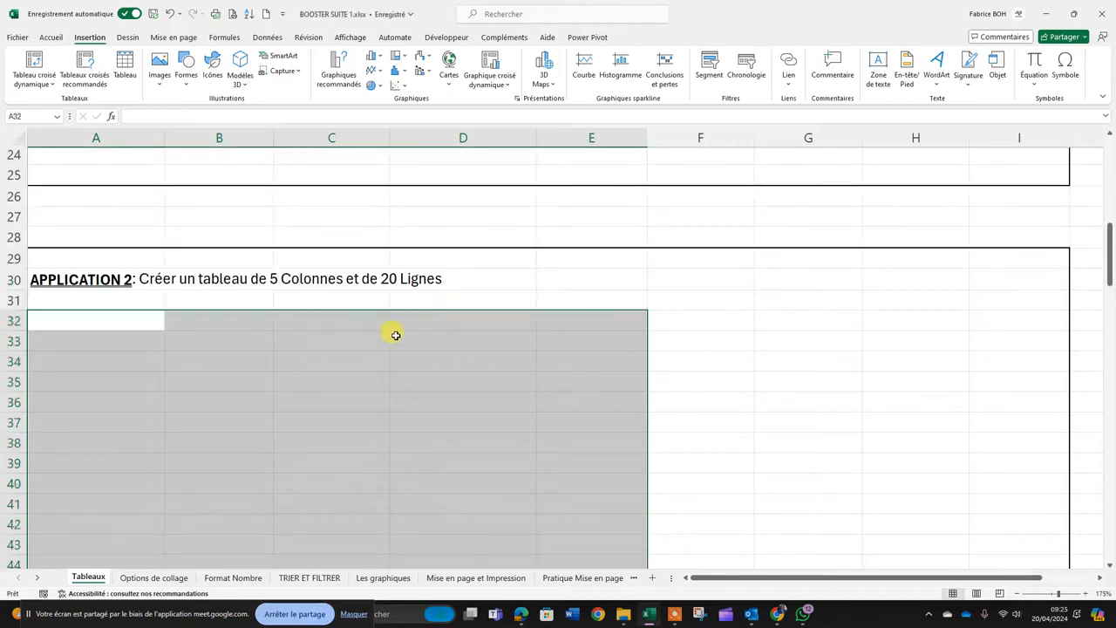
scroll(395, 335, "down", 2)
scroll(395, 335, "down", 1, "ctrl")
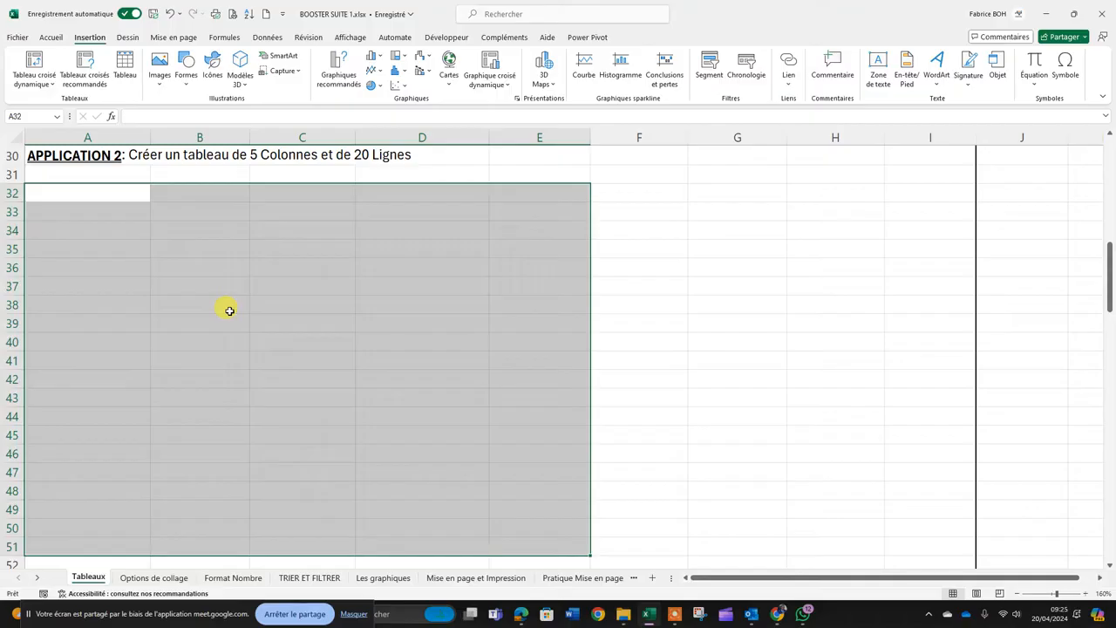
Step: Try all borders on the range A32:E51 and undo them
left_click(51, 36)
left_click(143, 78)
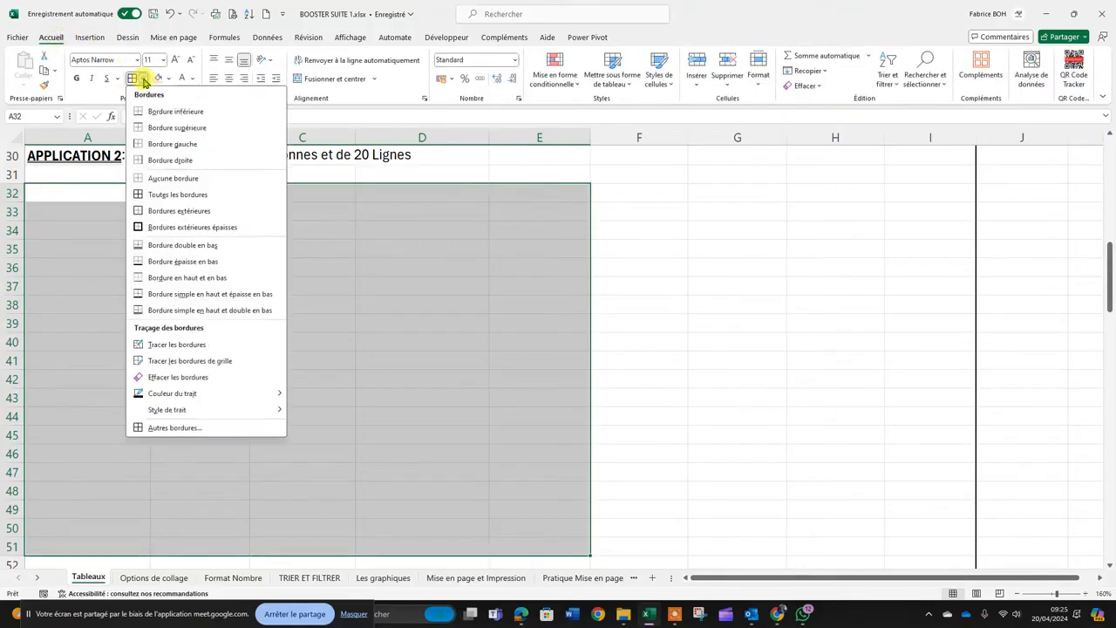
left_click(142, 197)
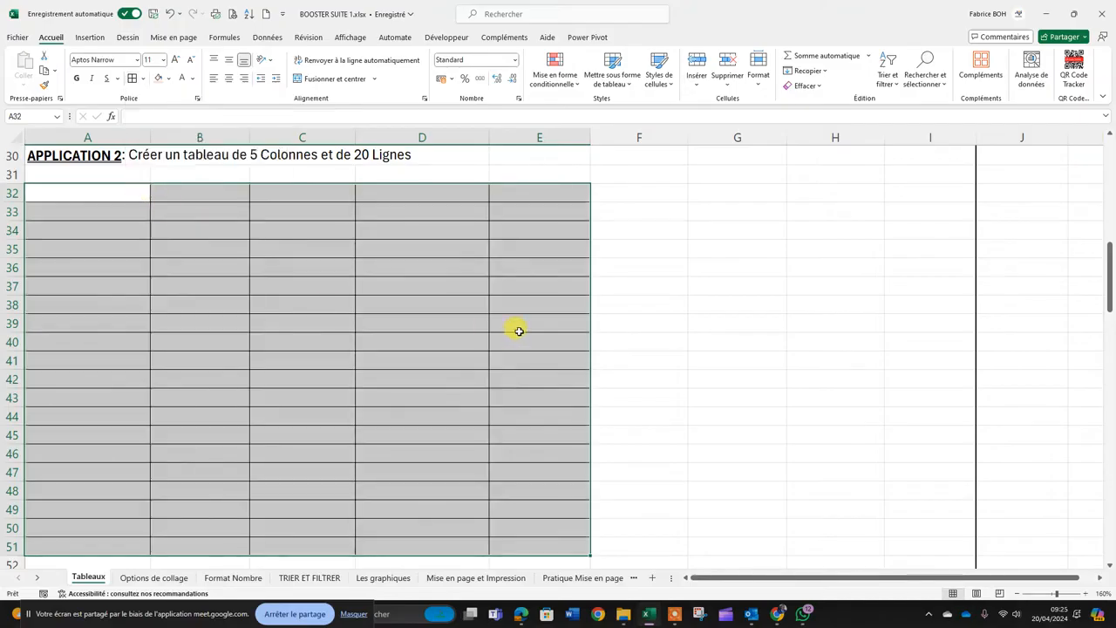
left_click(143, 78)
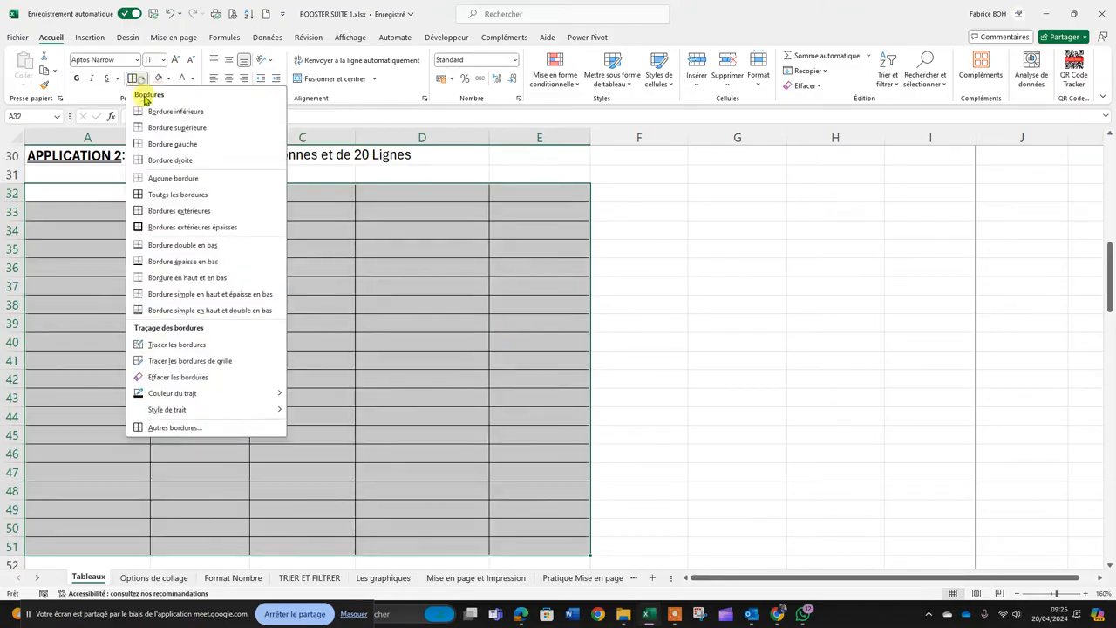
left_click(425, 349)
scroll(425, 344, "down", 1)
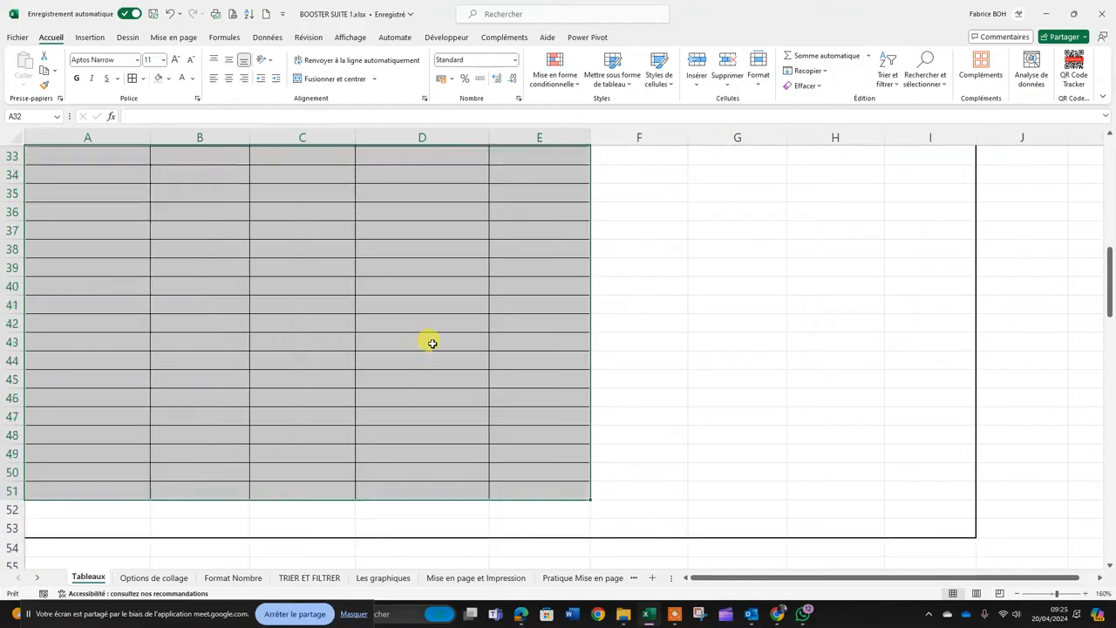
scroll(430, 342, "up", 1)
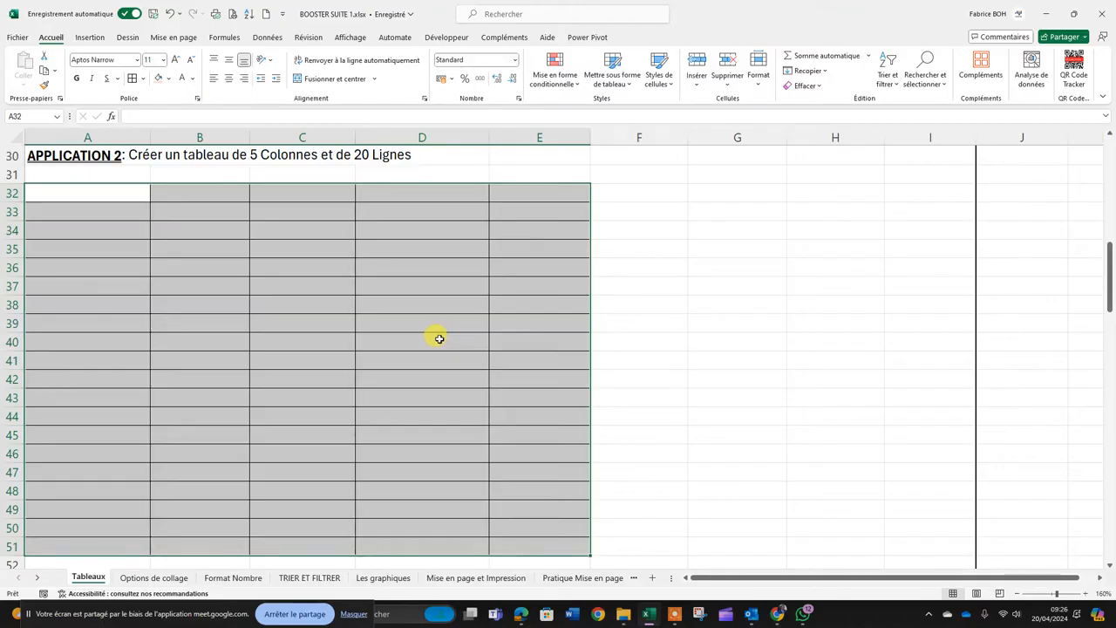
key("ctrl+z")
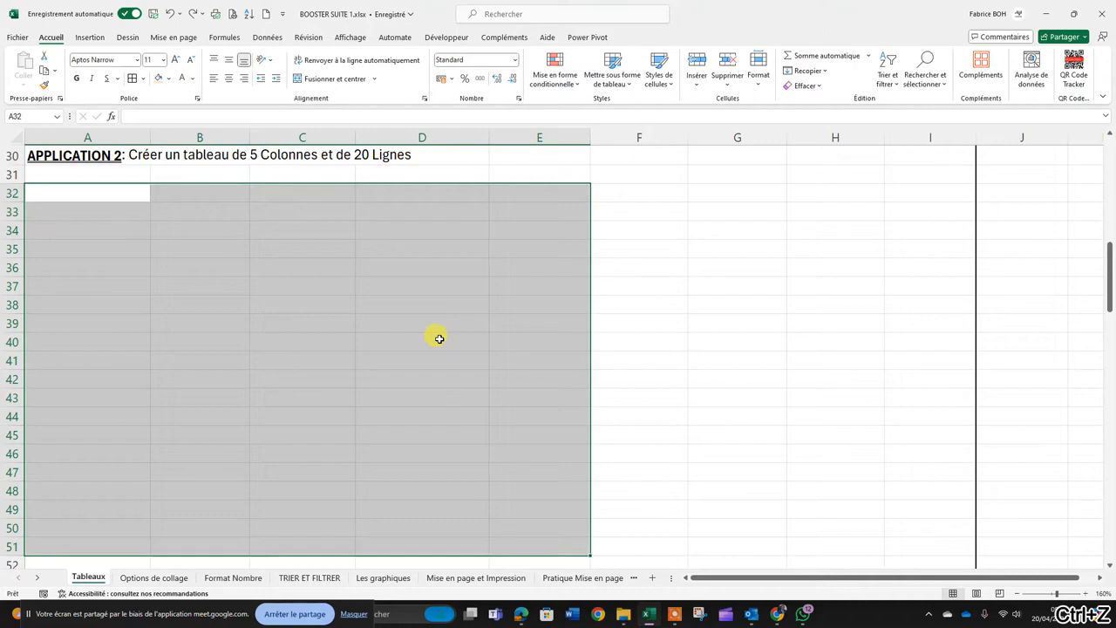
Step: Format the range A32:E51 as a table with headers, using the purple medium style with banded rows
scroll(441, 337, "down", 1)
scroll(441, 337, "up", 1)
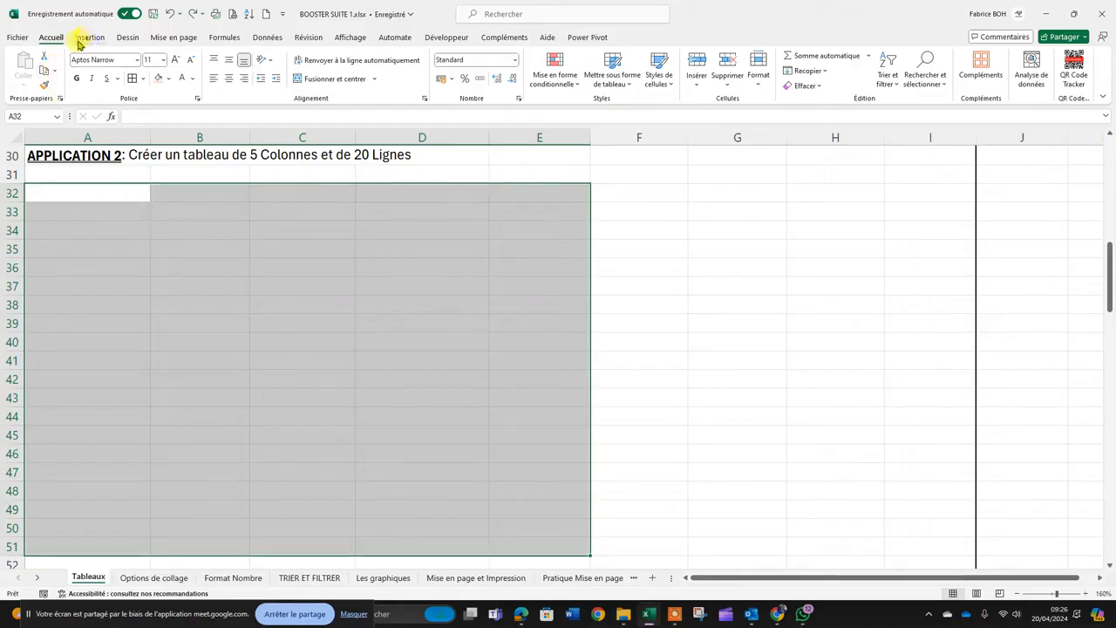
left_click(624, 91)
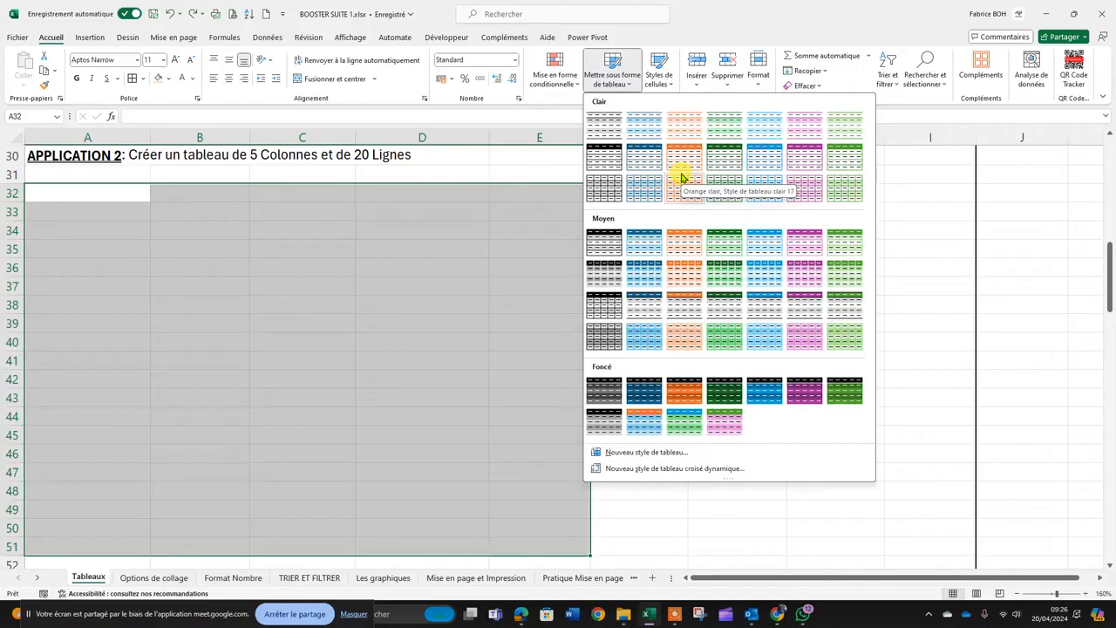
left_click(800, 247)
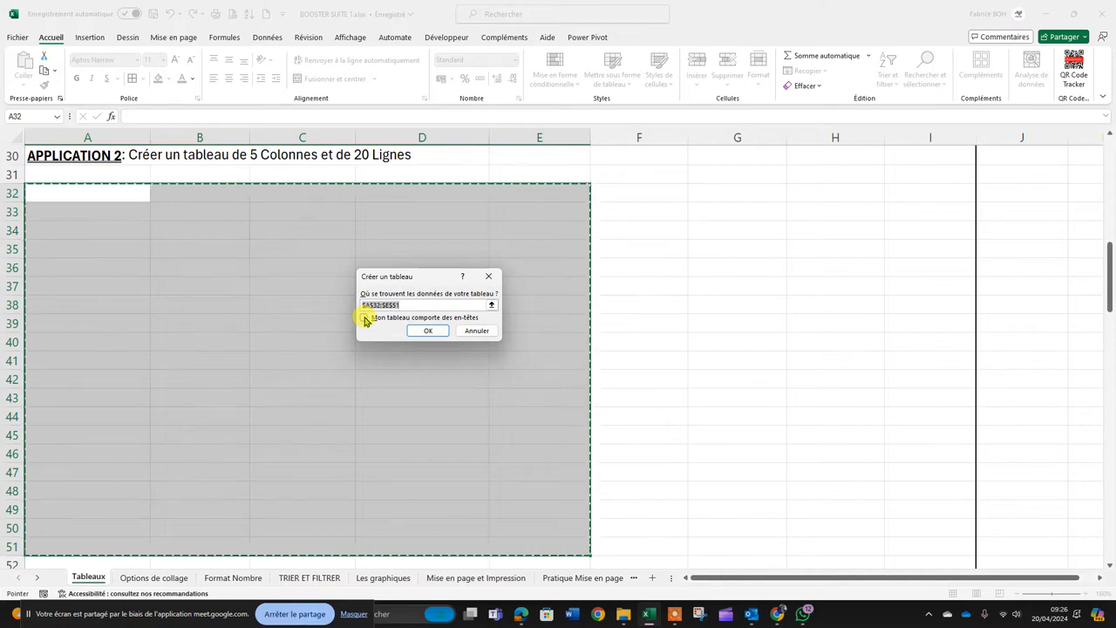
left_click(365, 318)
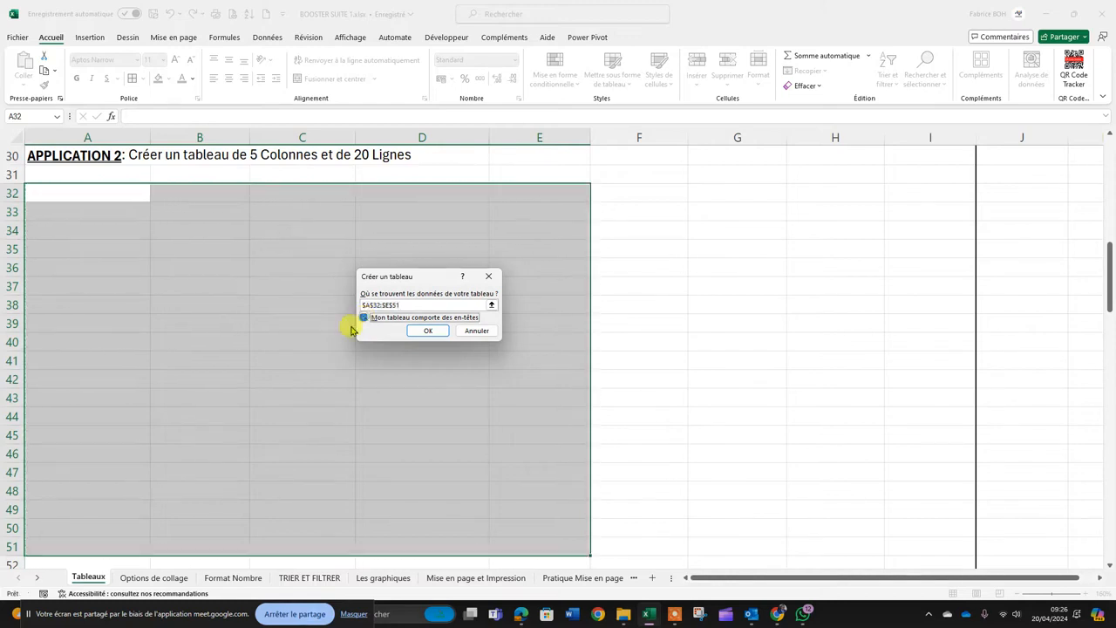
left_click(430, 332)
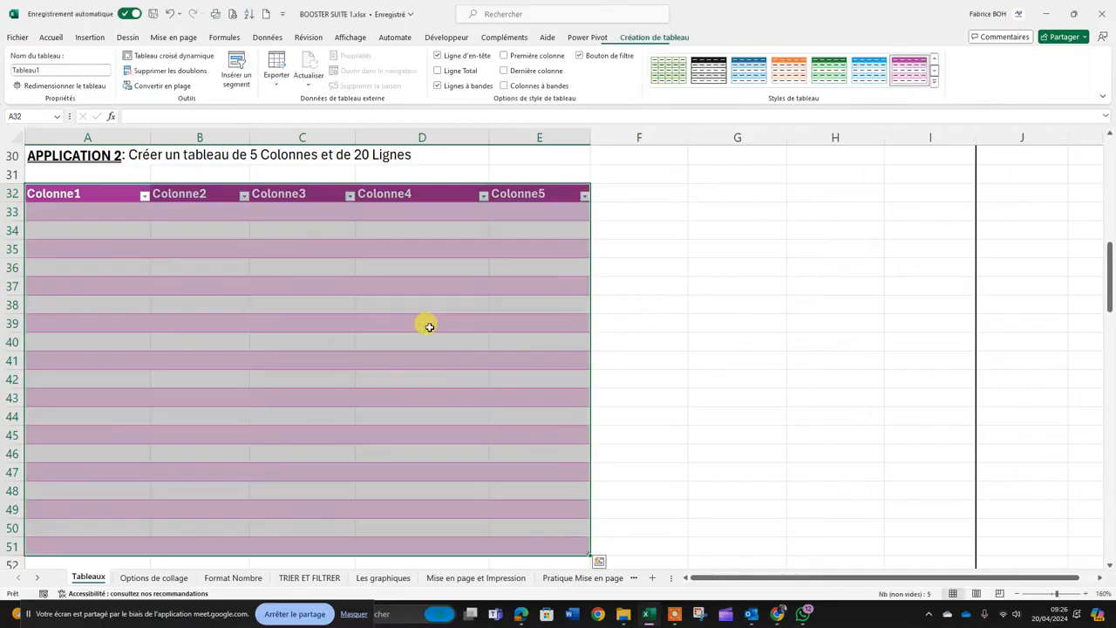
scroll(698, 327, "down", 2)
scroll(695, 325, "up", 2)
left_click(465, 324)
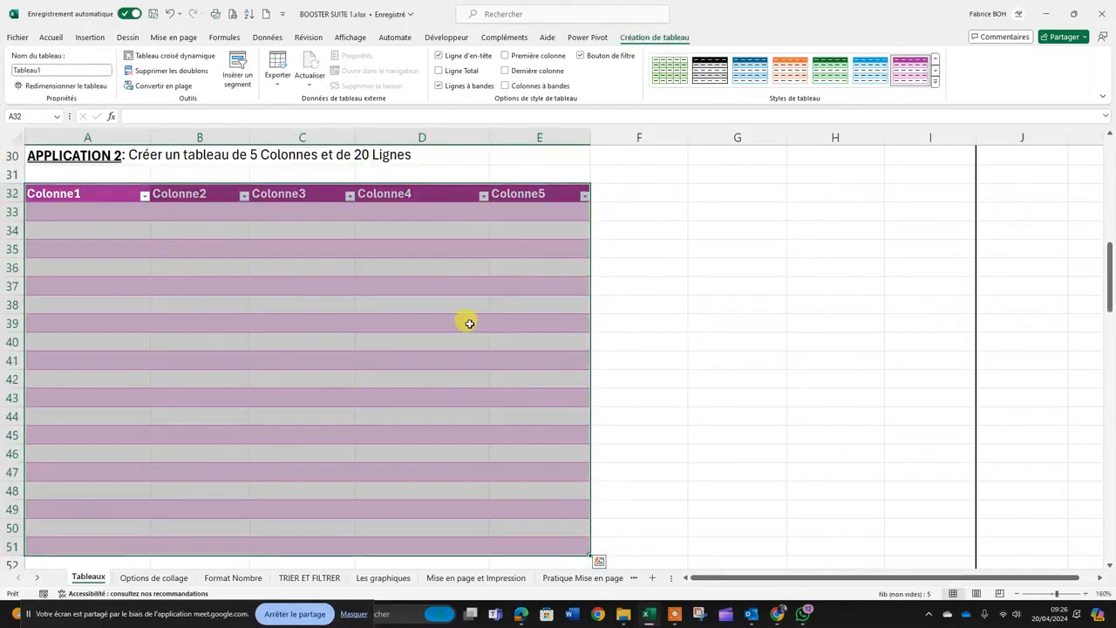
Step: Examine the new table from end to end and go through its column headers in row 32
scroll(607, 314, "down", 4)
scroll(607, 314, "up", 5)
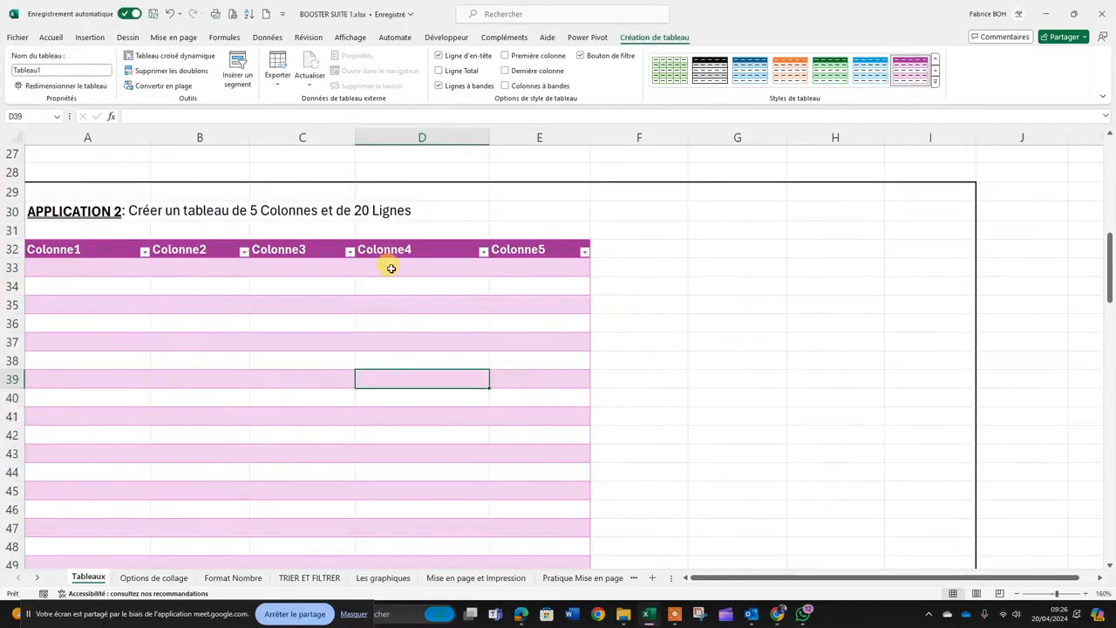
left_click(114, 247)
left_click(188, 246)
left_click(288, 247)
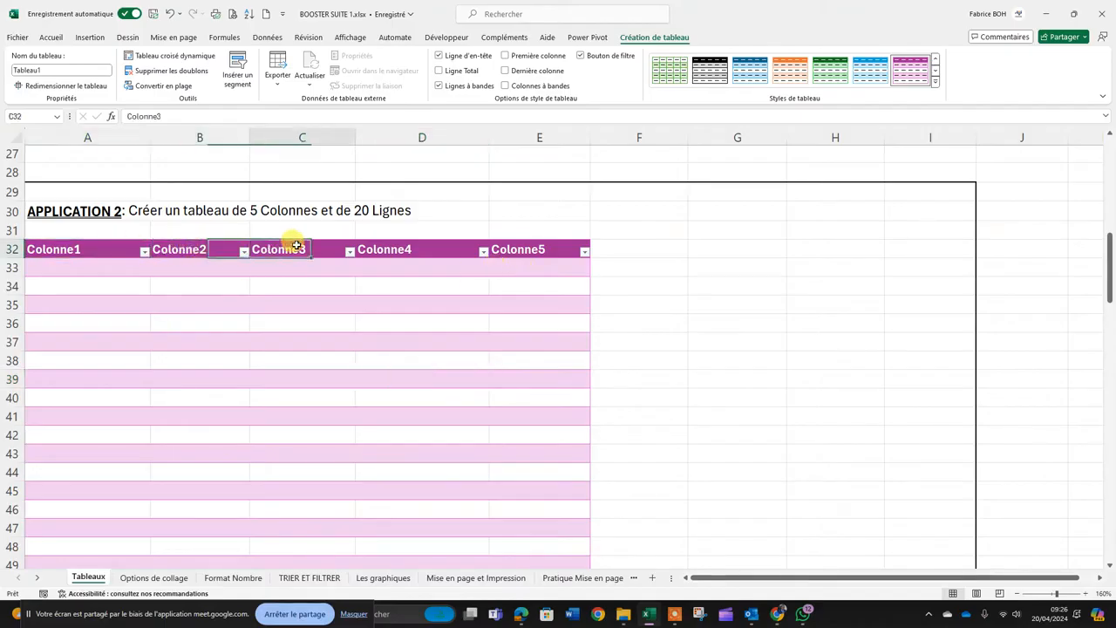
left_click(392, 250)
left_click(512, 251)
left_click(82, 249)
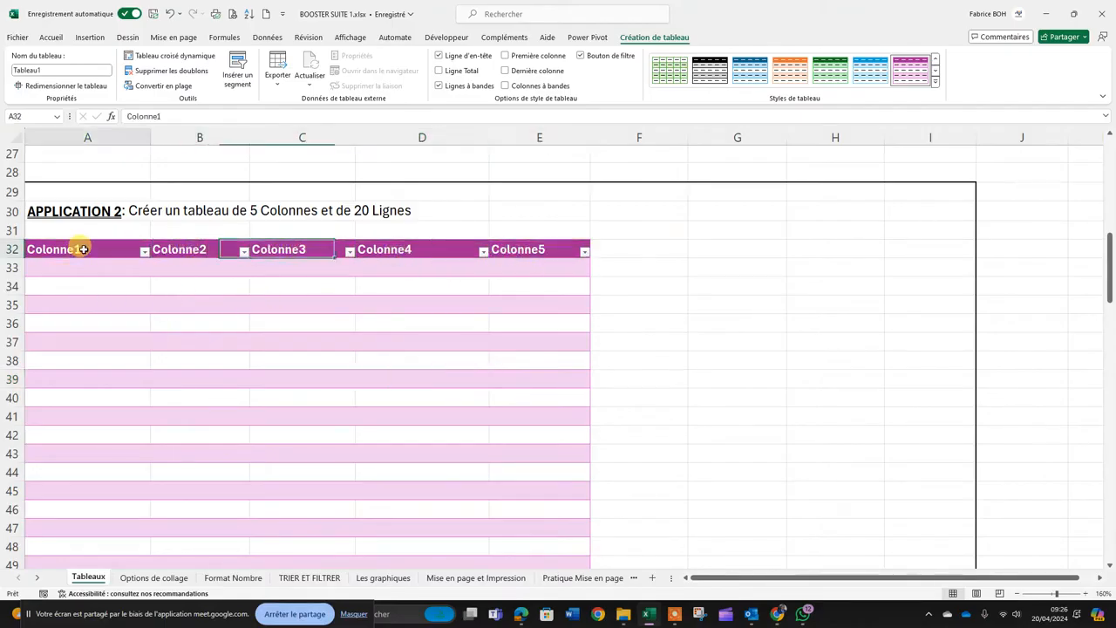
left_click(189, 247)
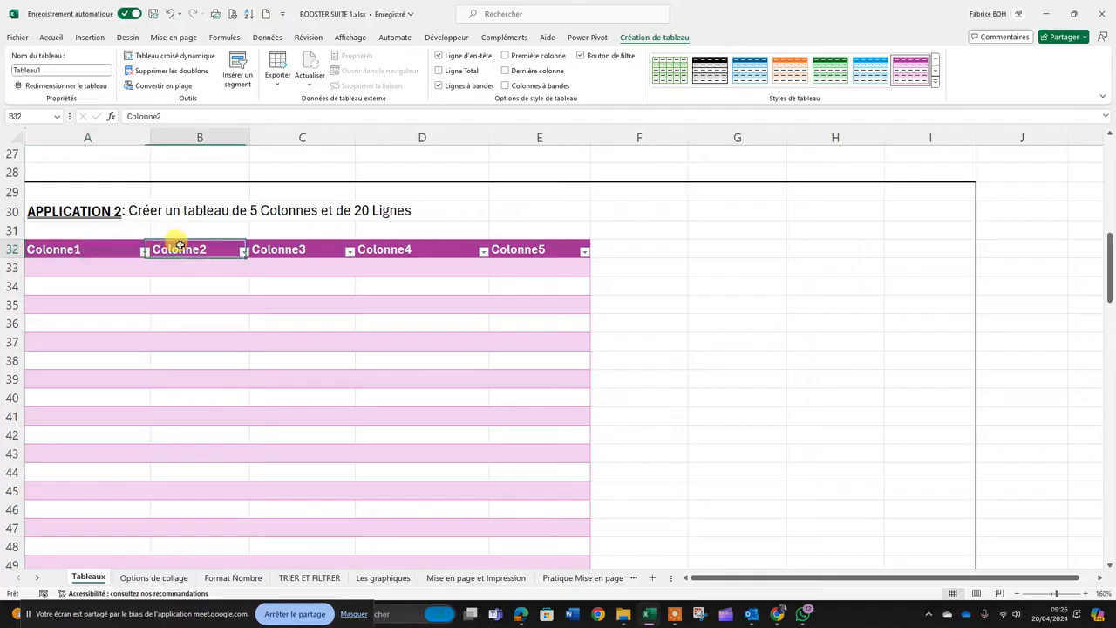
left_click(288, 245)
left_click(418, 244)
left_click(252, 375)
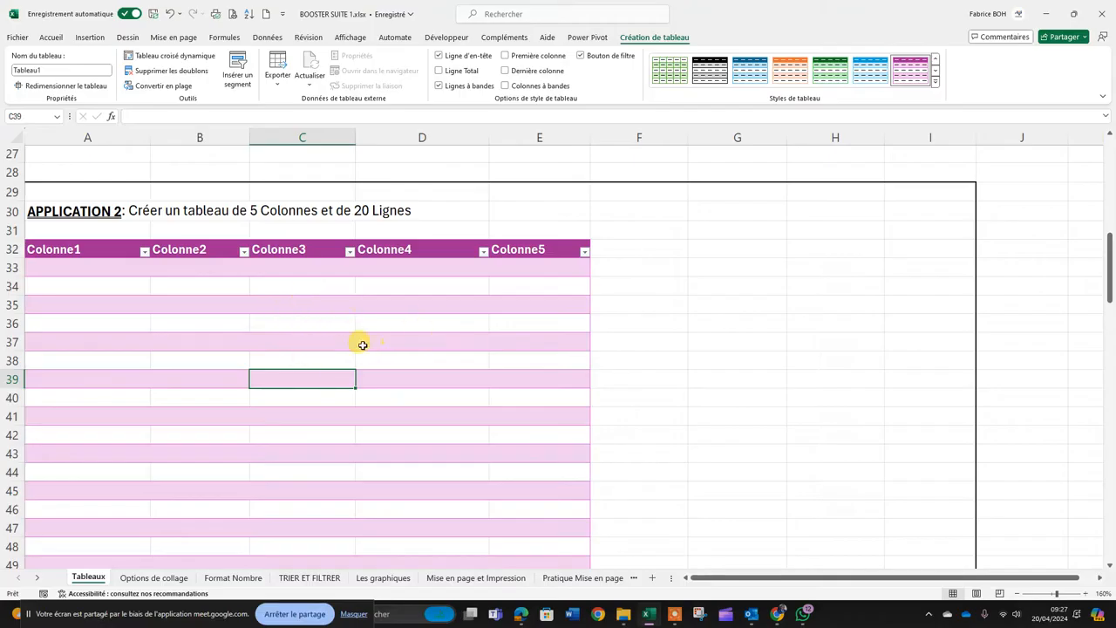
Step: Change the Application 2 table to the medium style with a black header and grey banded rows
left_click(713, 75)
left_click(165, 454)
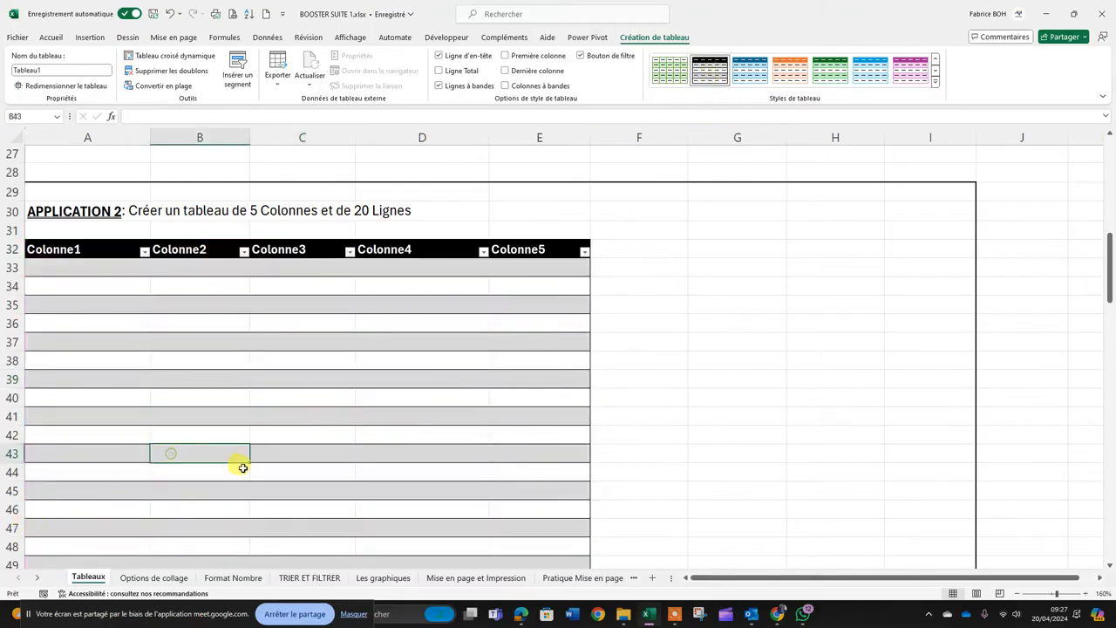
scroll(239, 463, "down", 5)
scroll(239, 463, "up", 5)
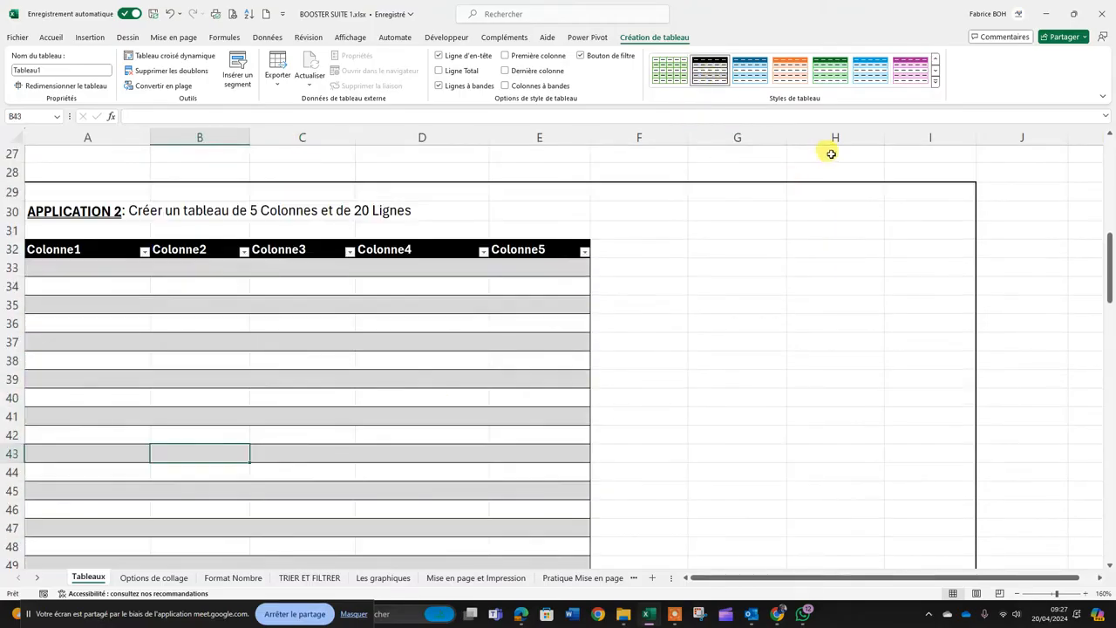
Step: Apply the medium style with a dark blue header and grey banded rows to the Application 2 table
left_click(936, 85)
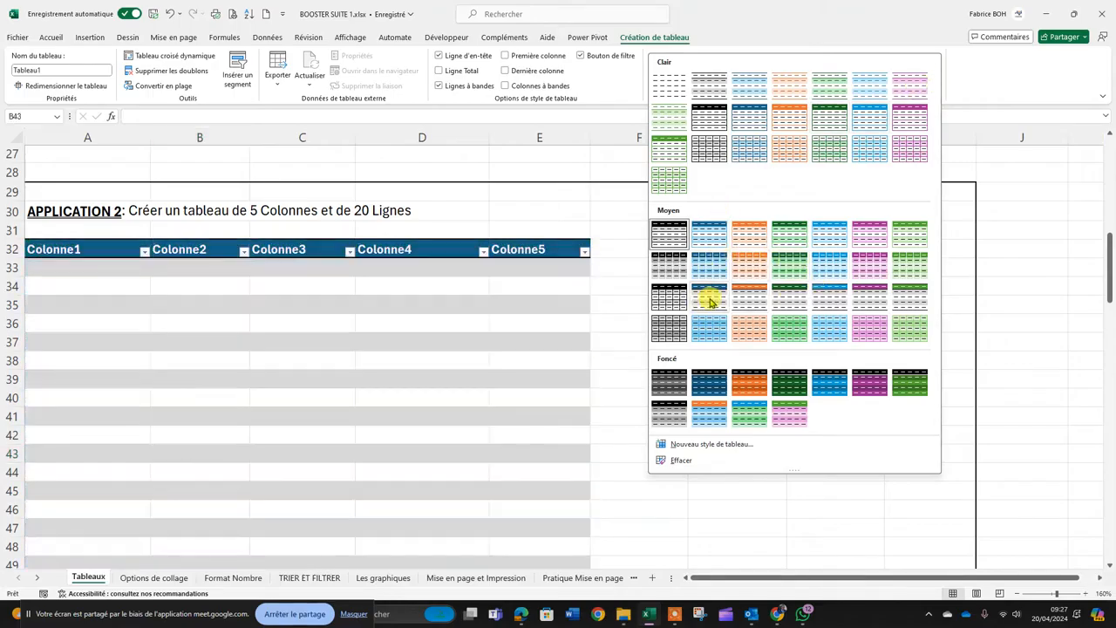
left_click(711, 301)
left_click(286, 410)
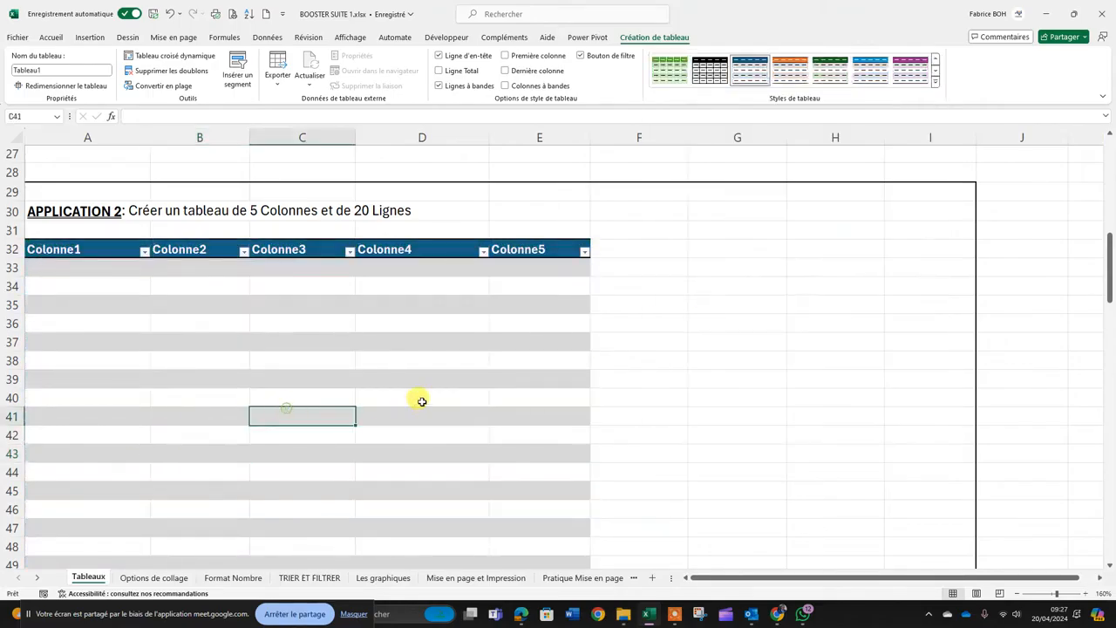
scroll(419, 400, "down", 6)
scroll(423, 399, "up", 5)
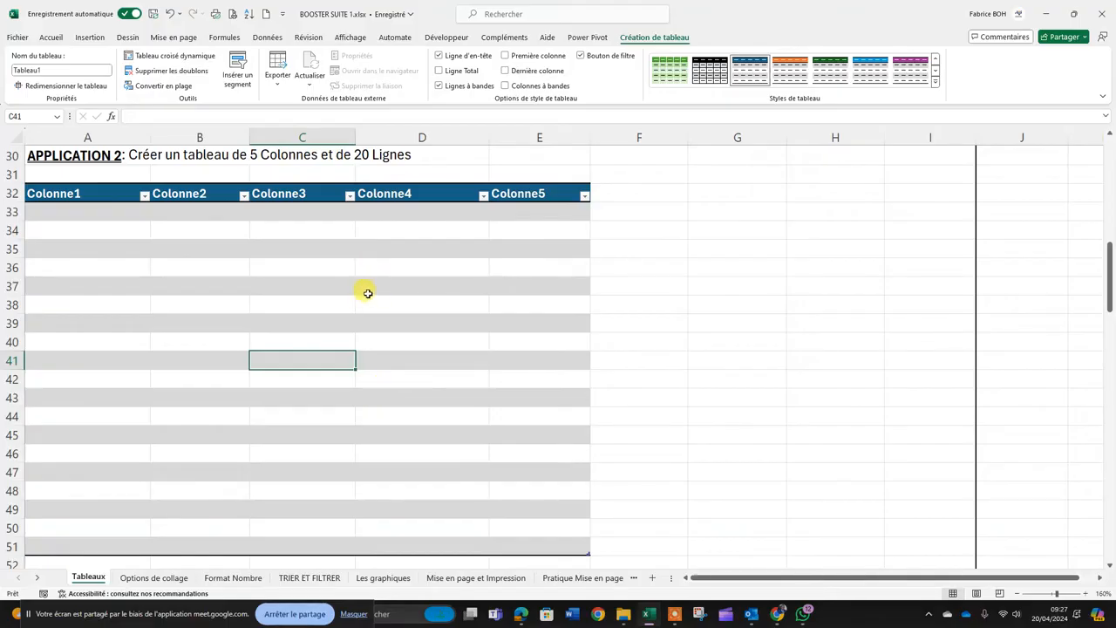
Step: Extend the table with a sixth column by entering the header HHHH in F32
left_click(640, 199)
type("HHHH")
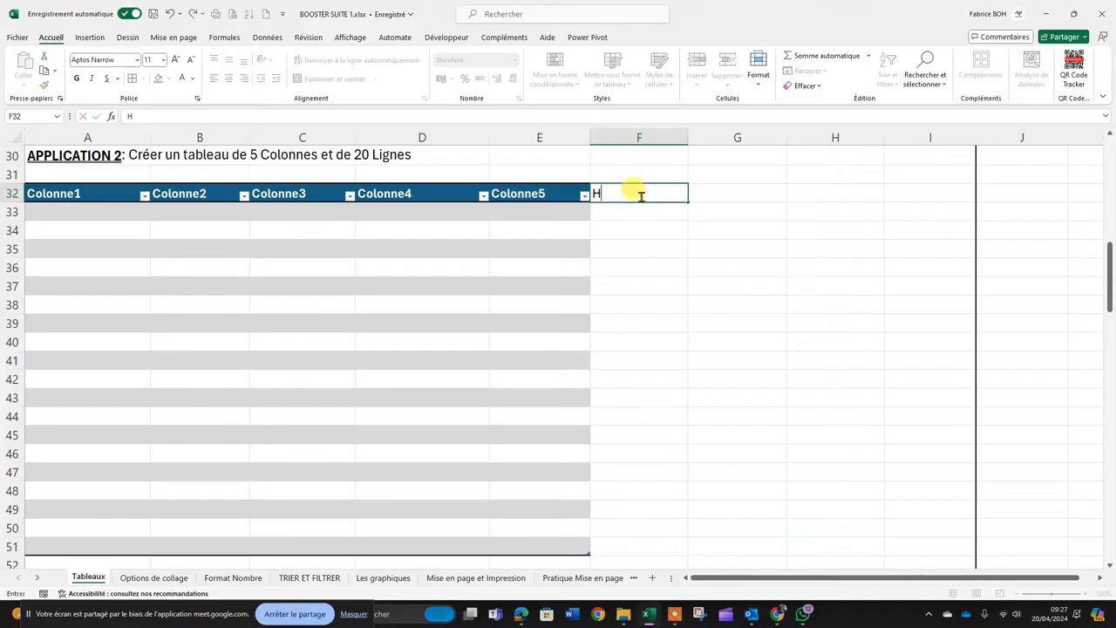
left_click(640, 247)
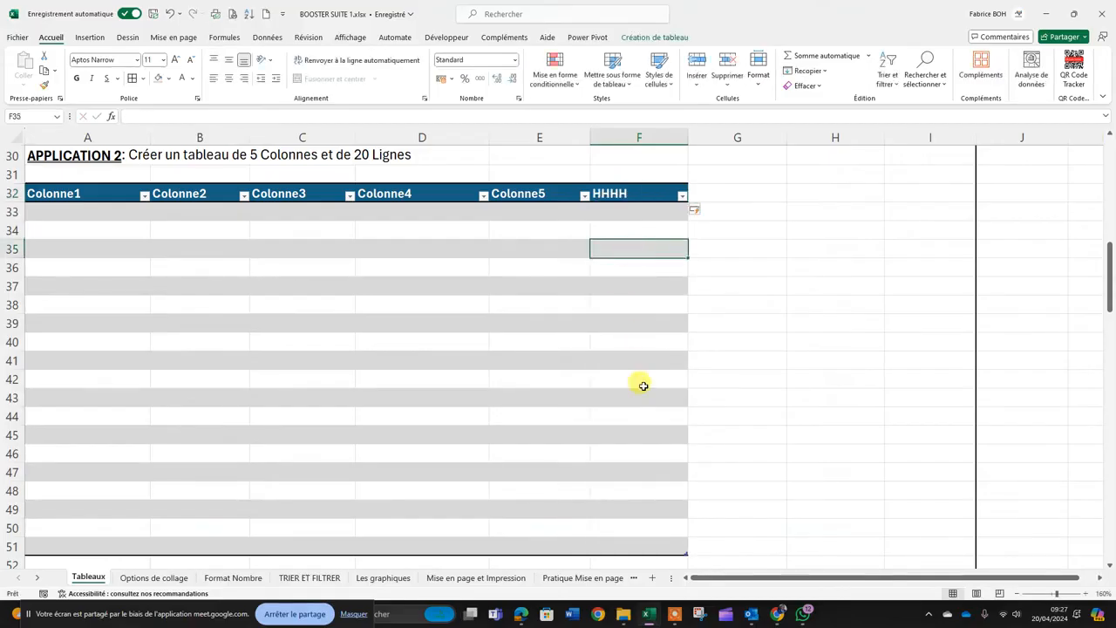
scroll(646, 384, "down", 2)
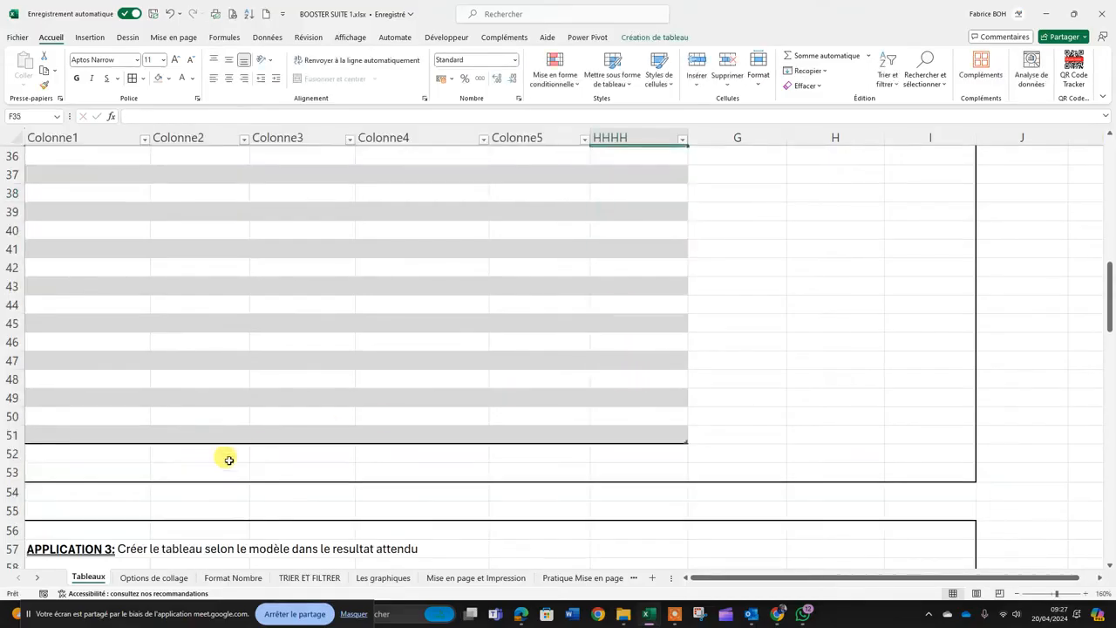
left_click(37, 449)
scroll(666, 388, "up", 3)
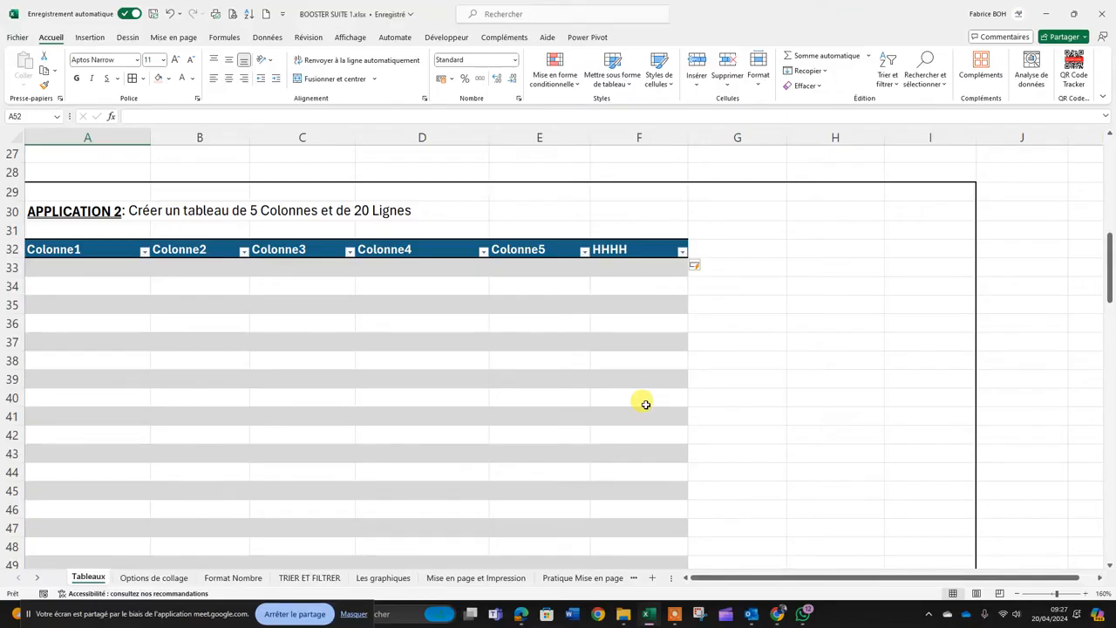
left_click(578, 292)
Step: Go back to the Application 1 range and examine its MASSE SALARIALE column, D8:D13
scroll(578, 306, "up", 4)
scroll(583, 313, "up", 4)
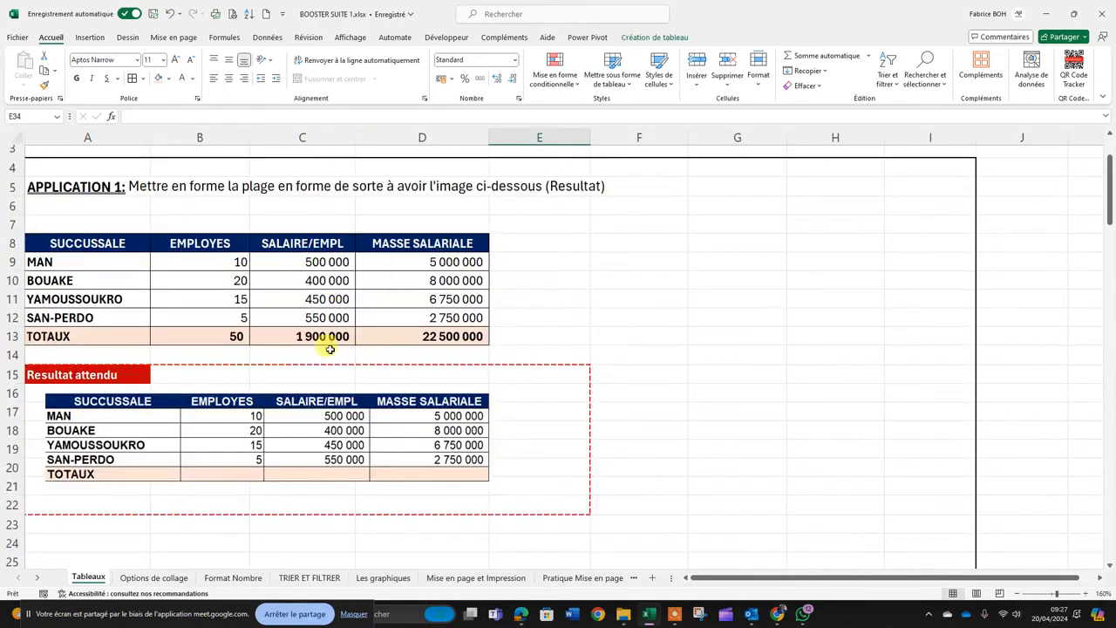
left_click_drag(427, 241, 424, 337)
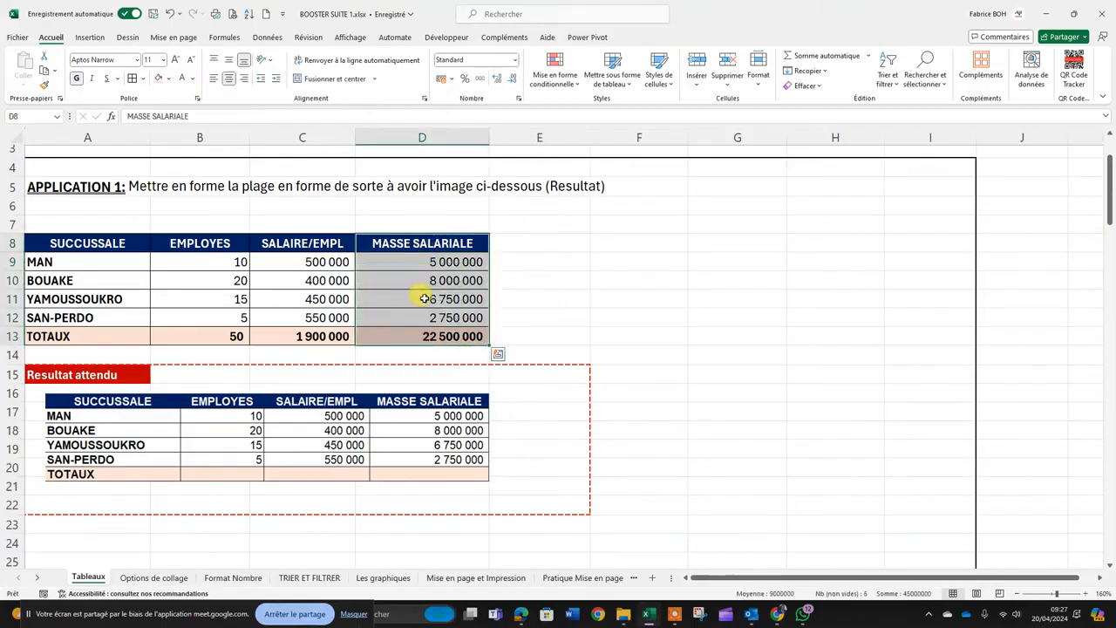
left_click(413, 245)
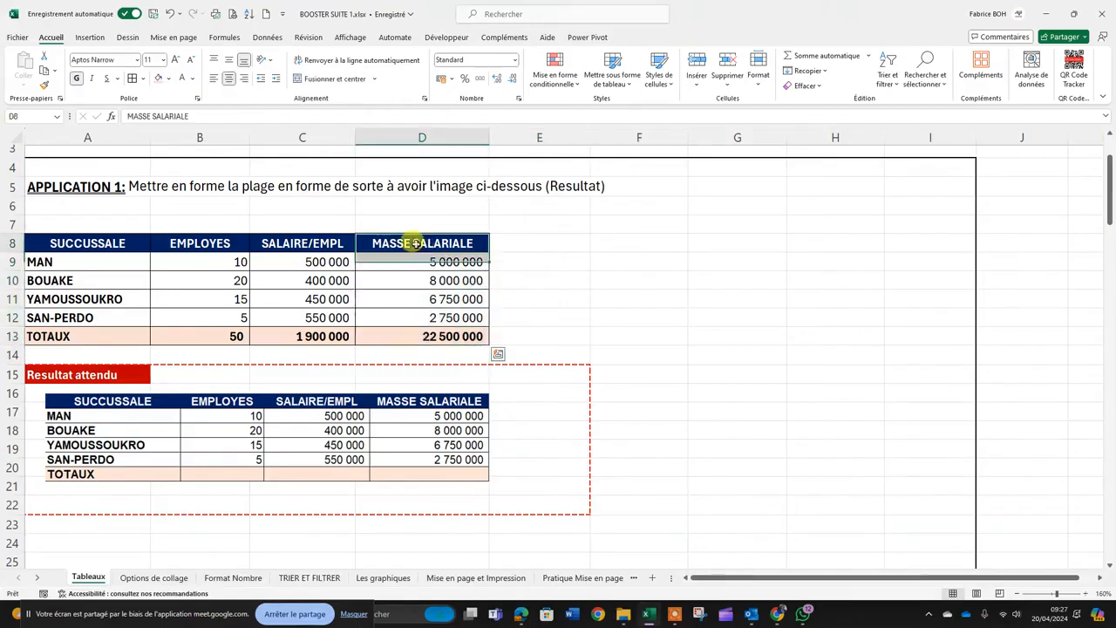
Step: Compare the MASSE SALARIALE range D8:D13 with the HHHH column of the Application 2 table down to its last row
left_click(428, 332, "shift")
scroll(615, 363, "down", 5)
scroll(615, 363, "down", 3)
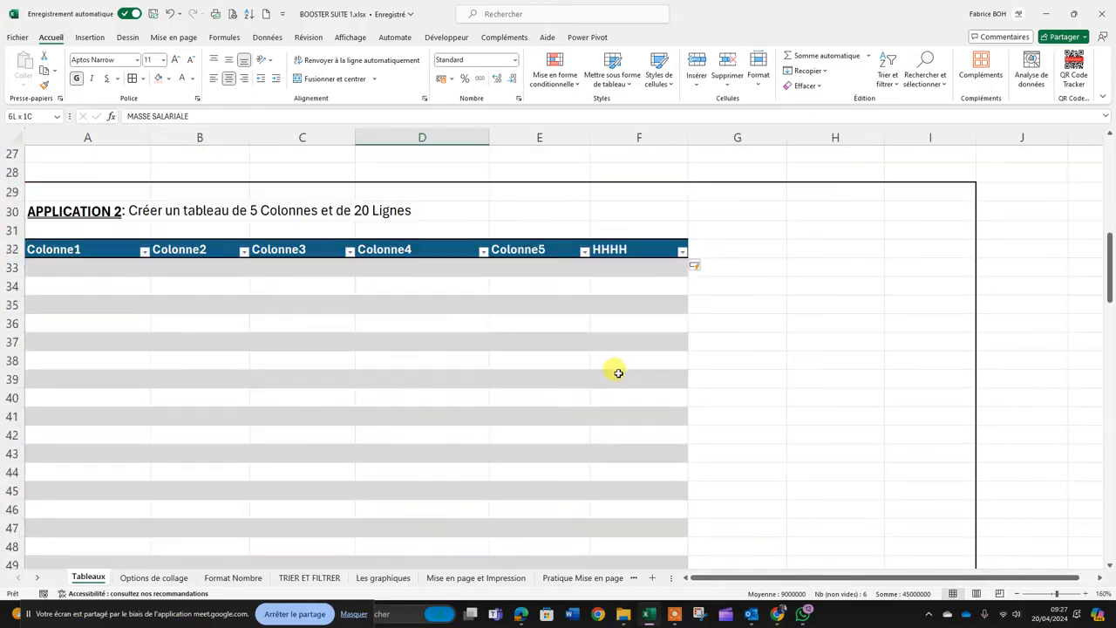
left_click(596, 375)
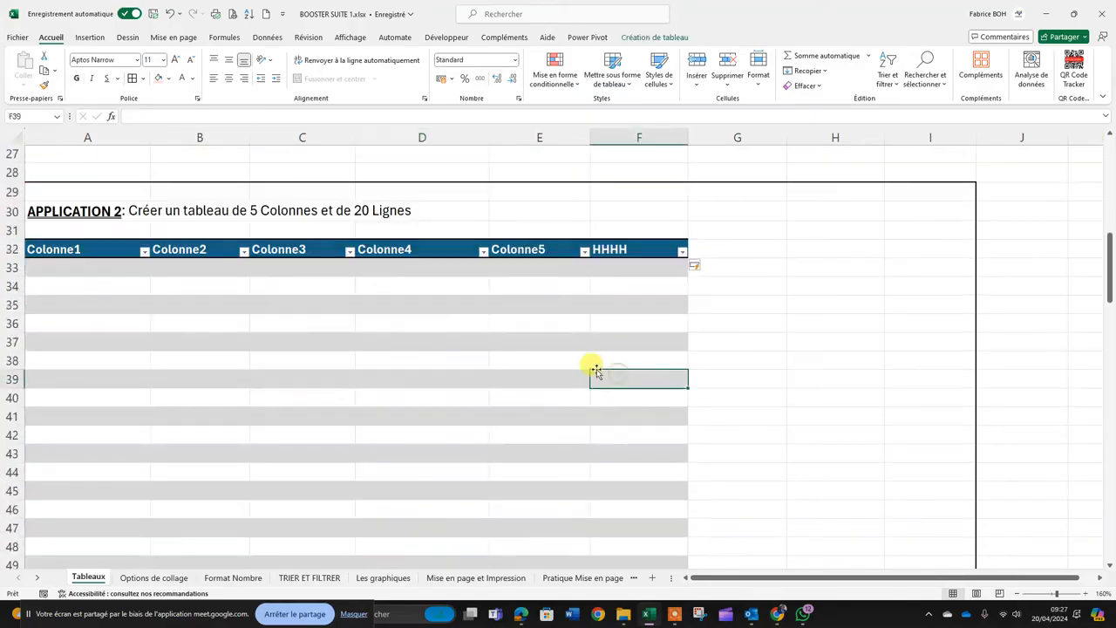
left_click(642, 237)
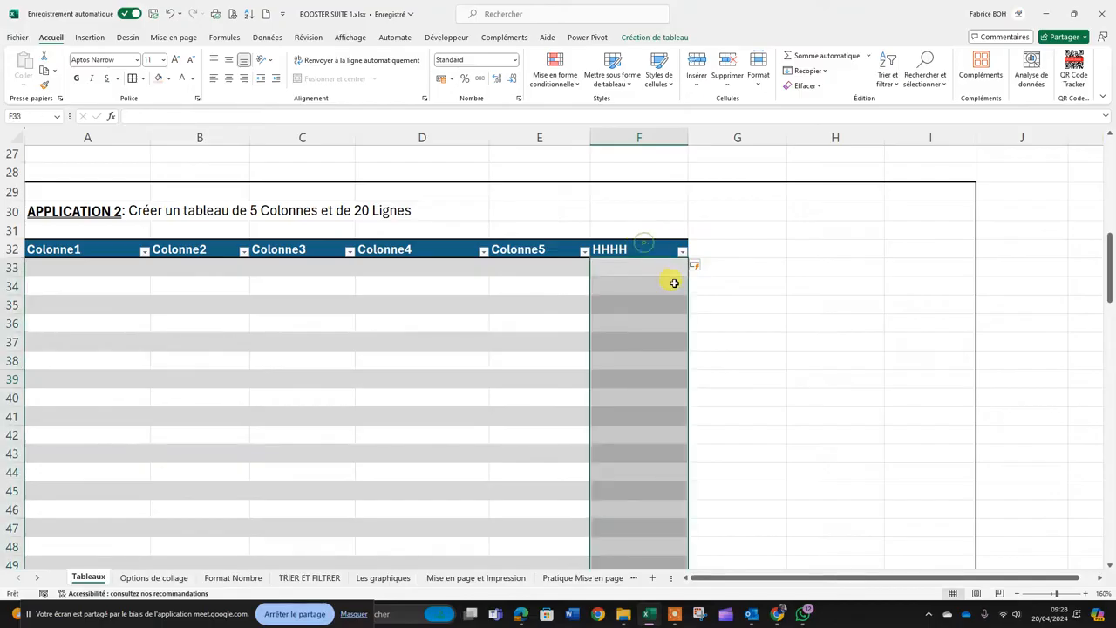
scroll(672, 357, "down", 6)
scroll(677, 359, "up", 4)
scroll(676, 359, "up", 1)
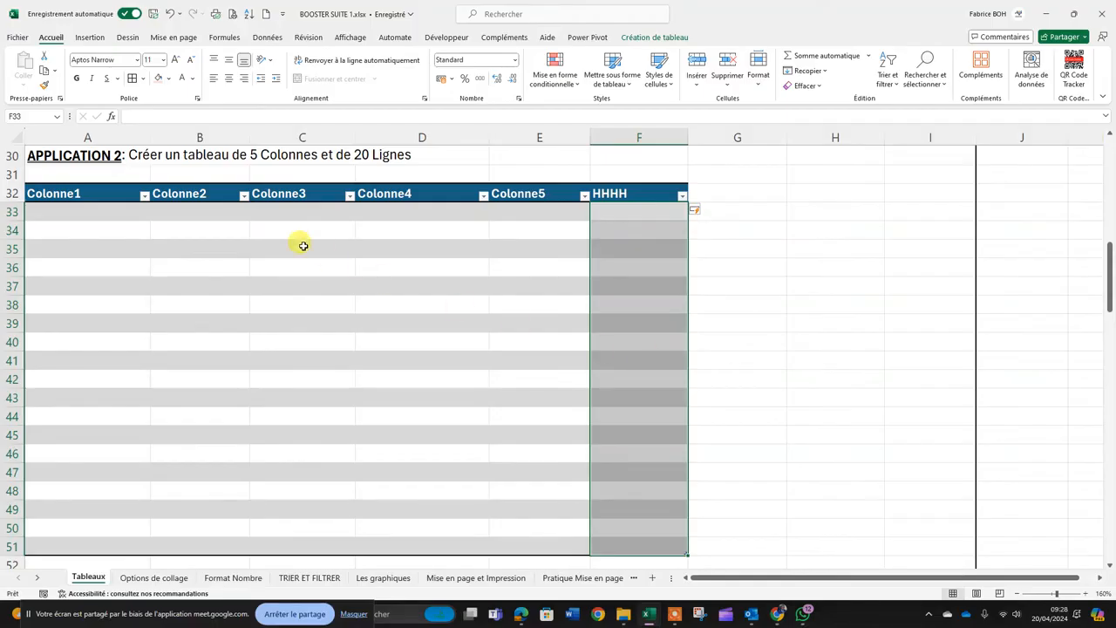
Step: Compare the availability of Merge & Center for Application 2 table cells and for C10:C11 in the Application 1 range
left_click_drag(301, 246, 298, 262)
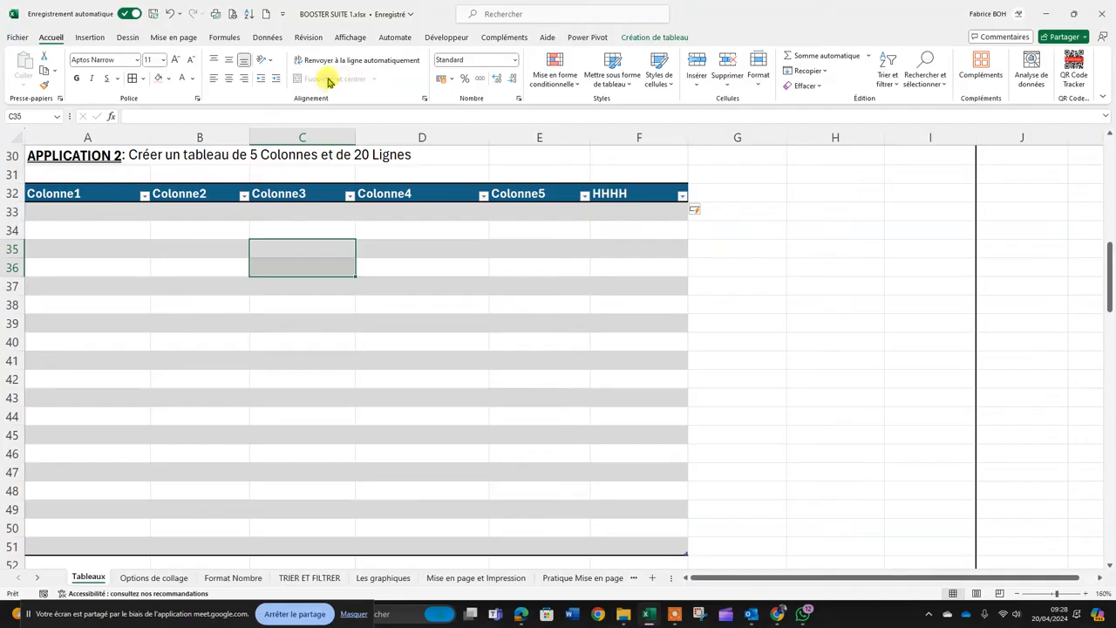
scroll(282, 319, "up", 9)
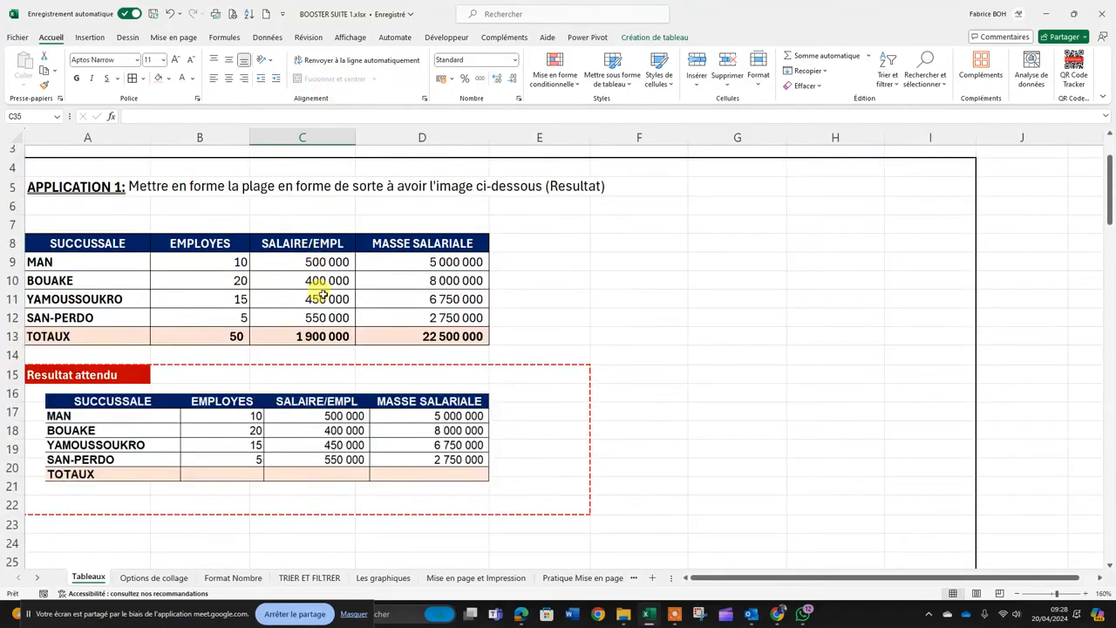
left_click_drag(317, 283, 322, 299)
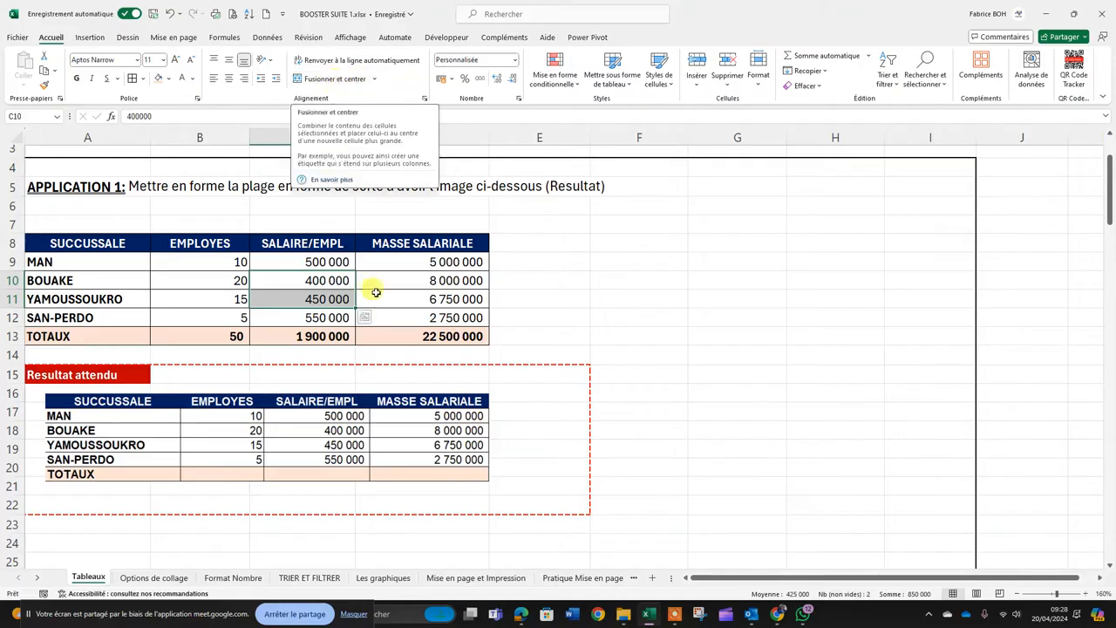
scroll(384, 379, "down", 7)
left_click(397, 403)
left_click_drag(399, 407, 394, 418)
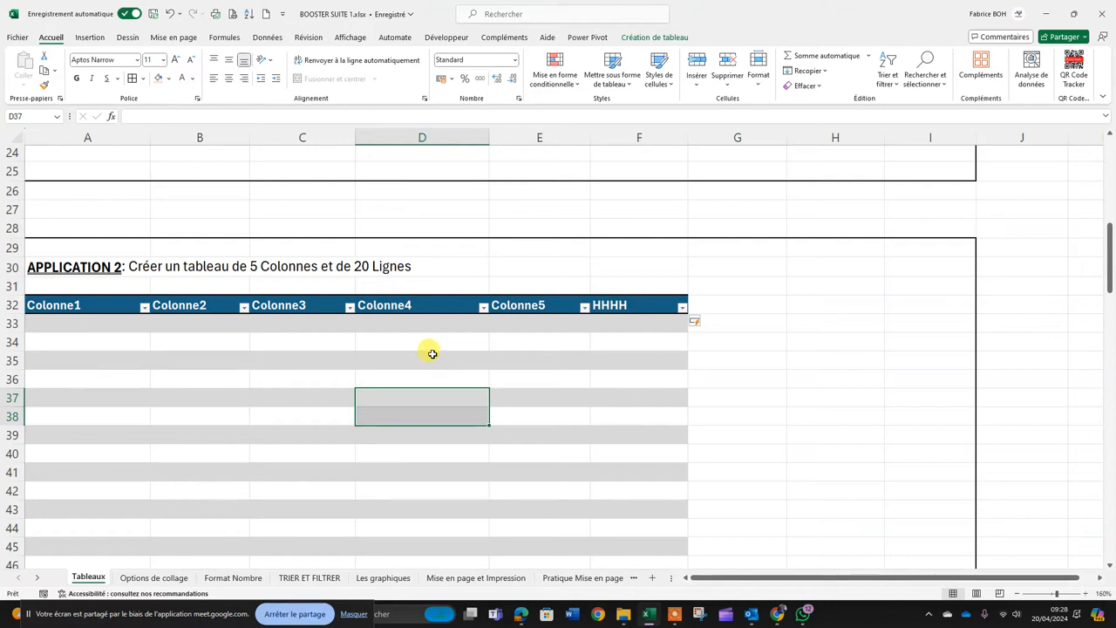
Step: Read the Application 3 instruction and examine the months-by-years model in its expected result
scroll(401, 403, "down", 3)
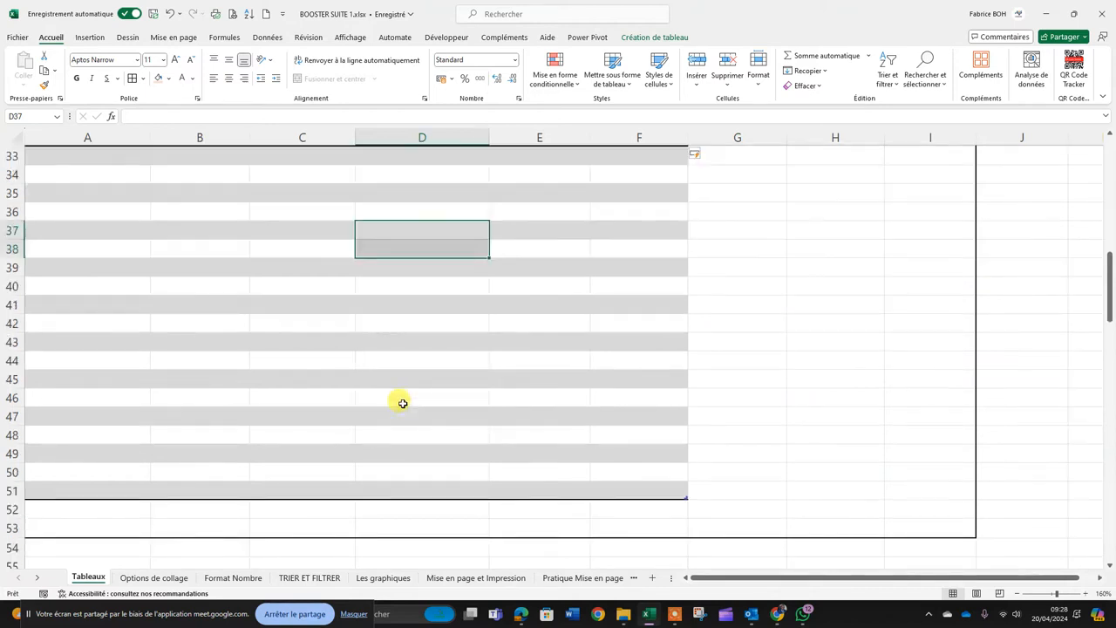
scroll(402, 403, "down", 6)
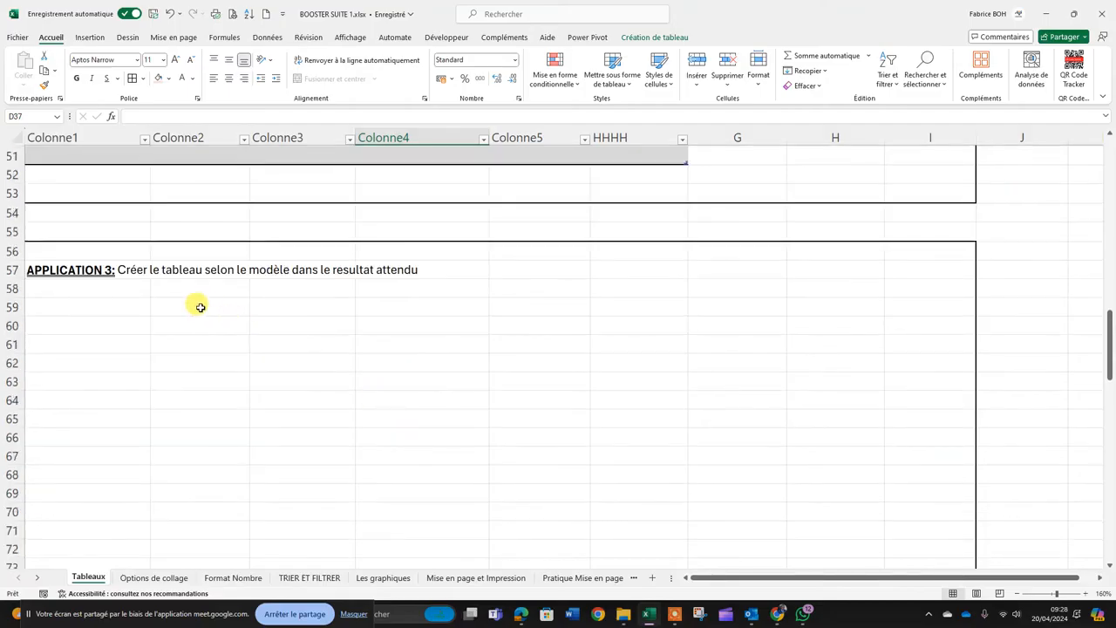
left_click(200, 307)
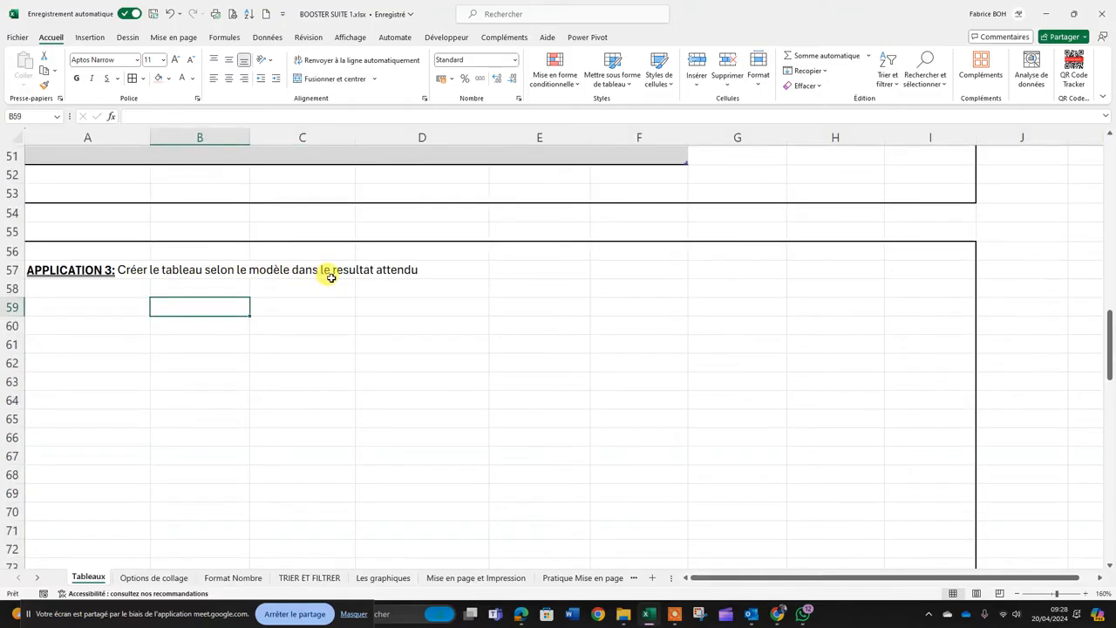
scroll(406, 296, "down", 10)
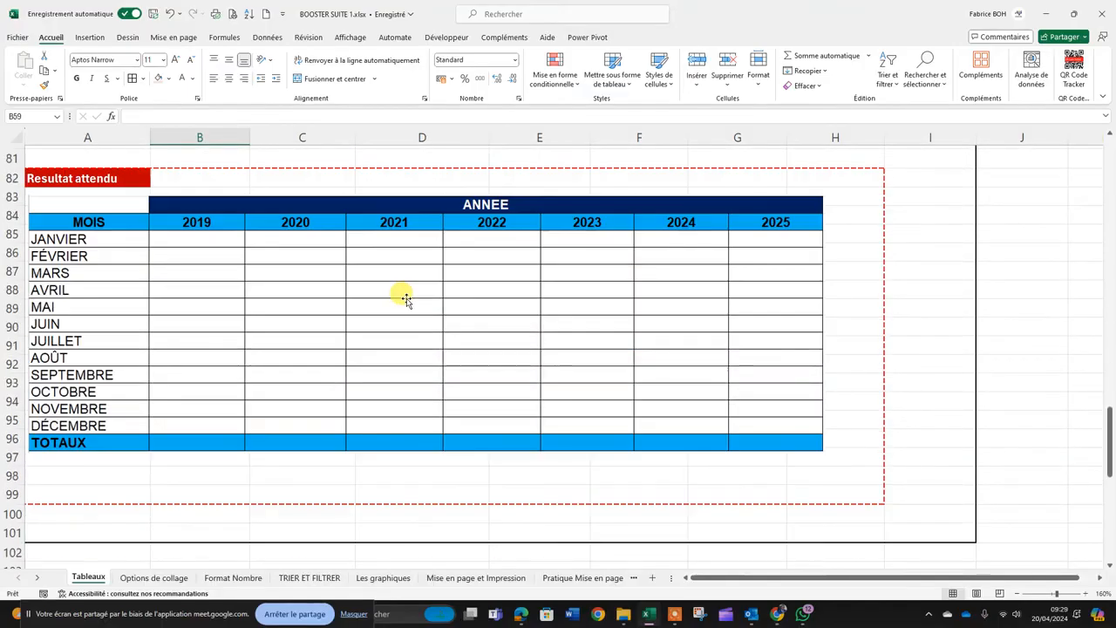
left_click(190, 254)
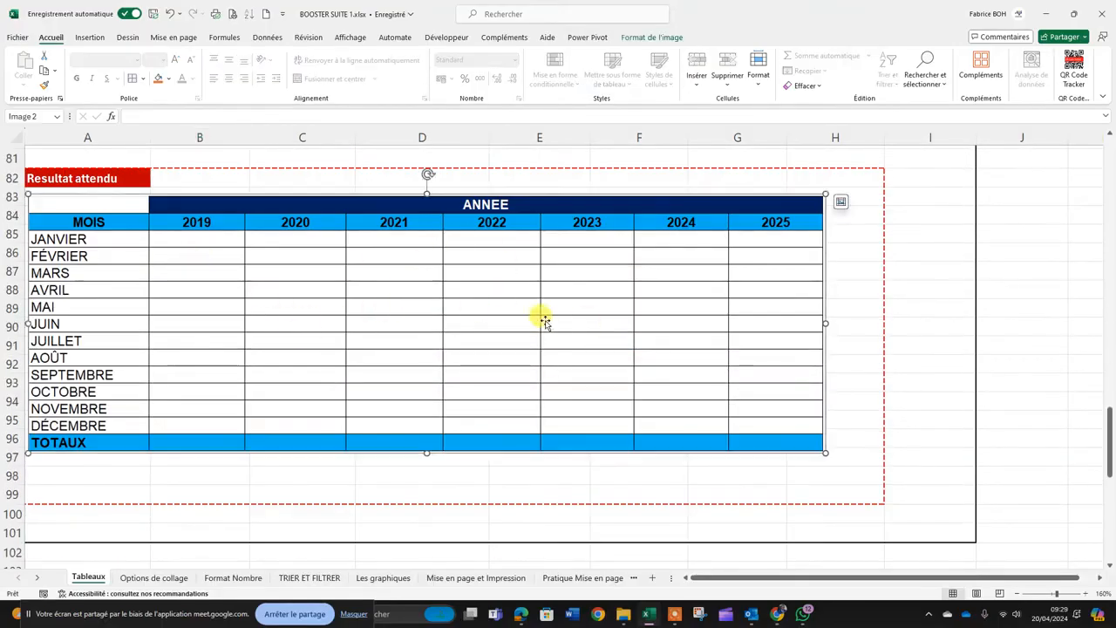
Step: Compare cells B34:E41 of the Application 2 table with the Application 3 model's ANNEE header, month rows and TOTAUX row
scroll(540, 318, "up", 4)
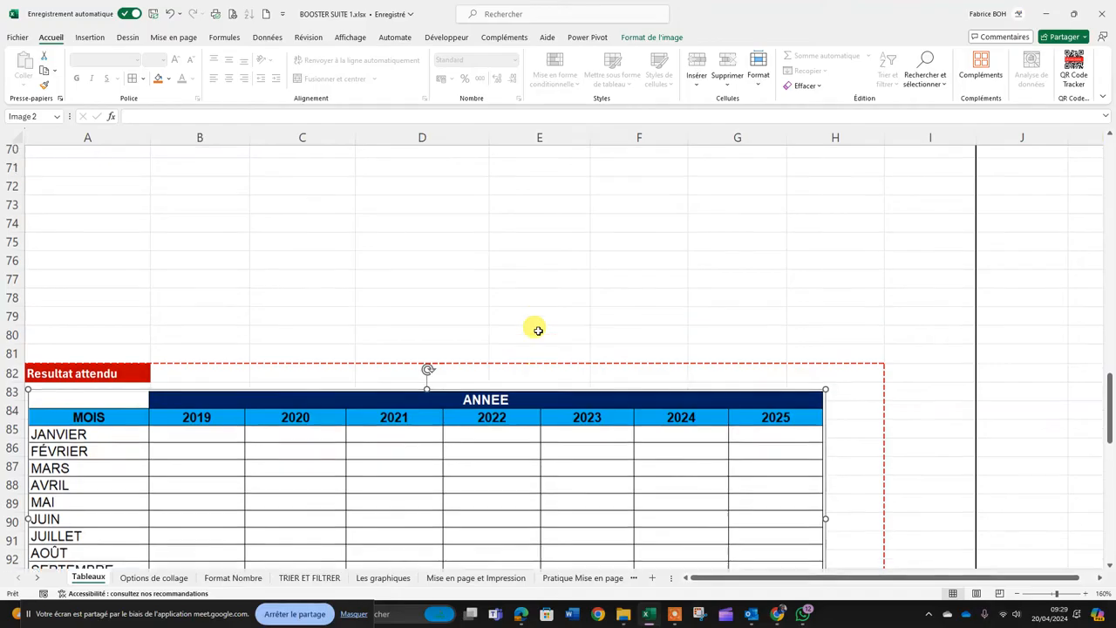
scroll(538, 331, "up", 14)
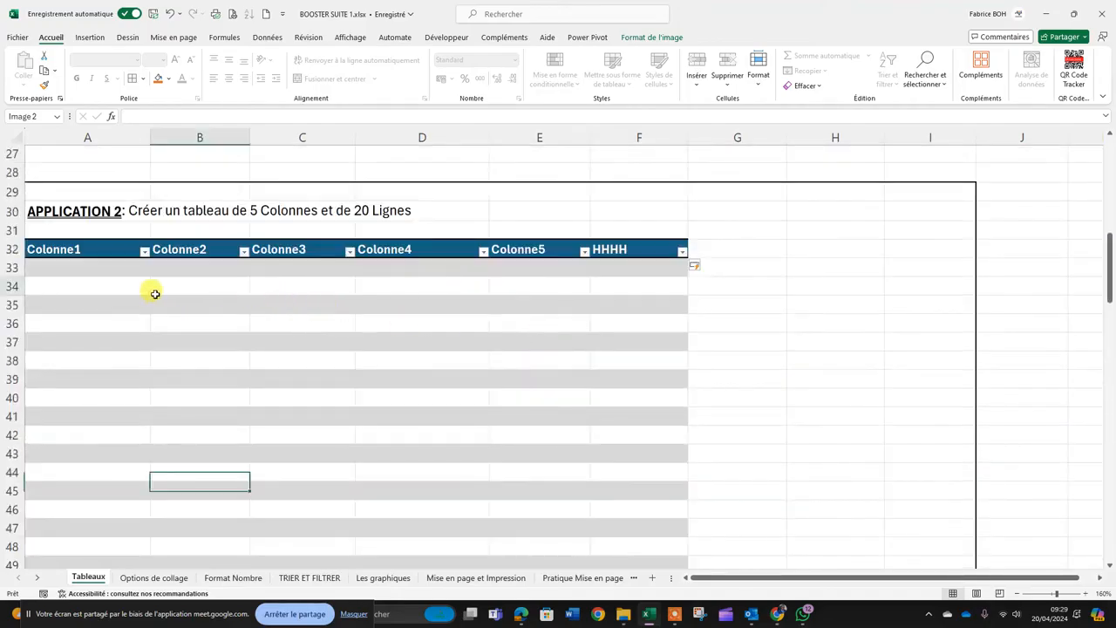
left_click_drag(155, 294, 528, 420)
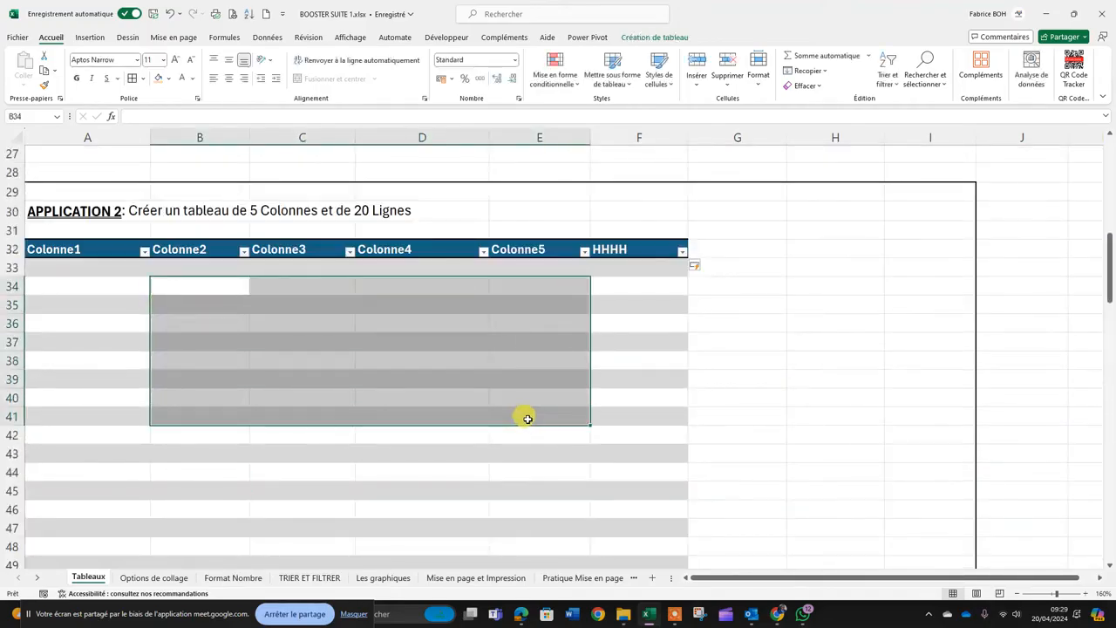
scroll(526, 417, "down", 16)
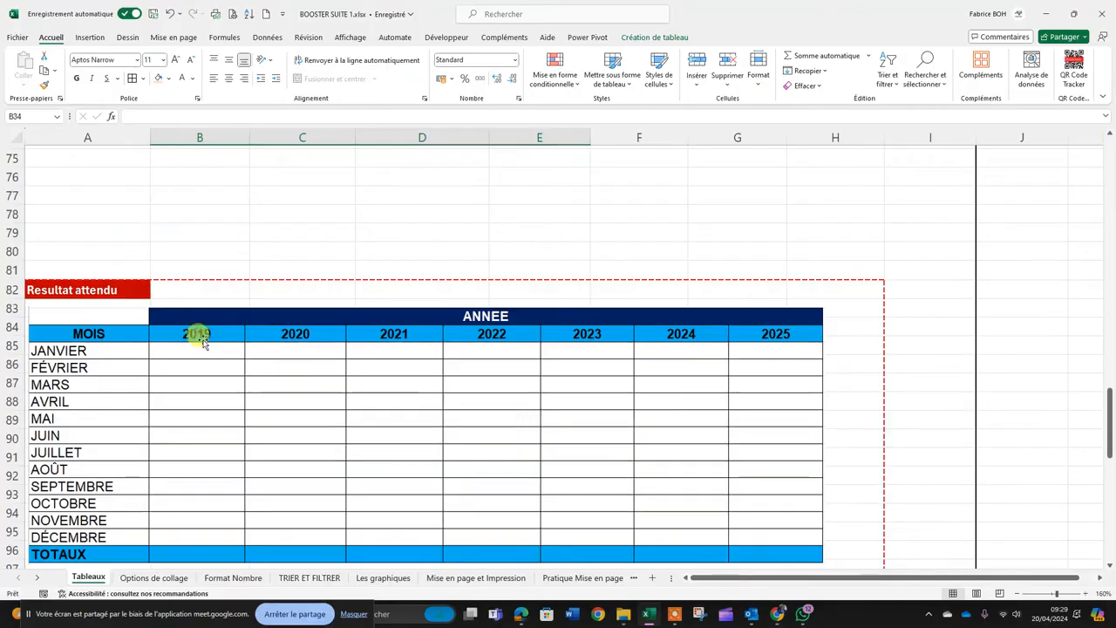
left_click(124, 316)
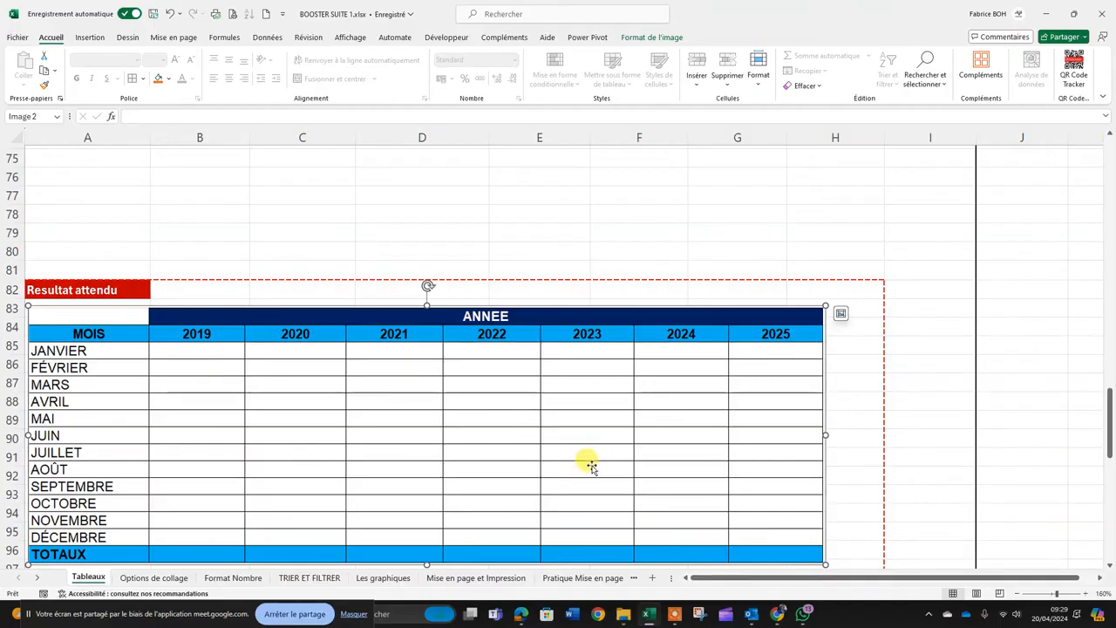
scroll(558, 441, "up", 5)
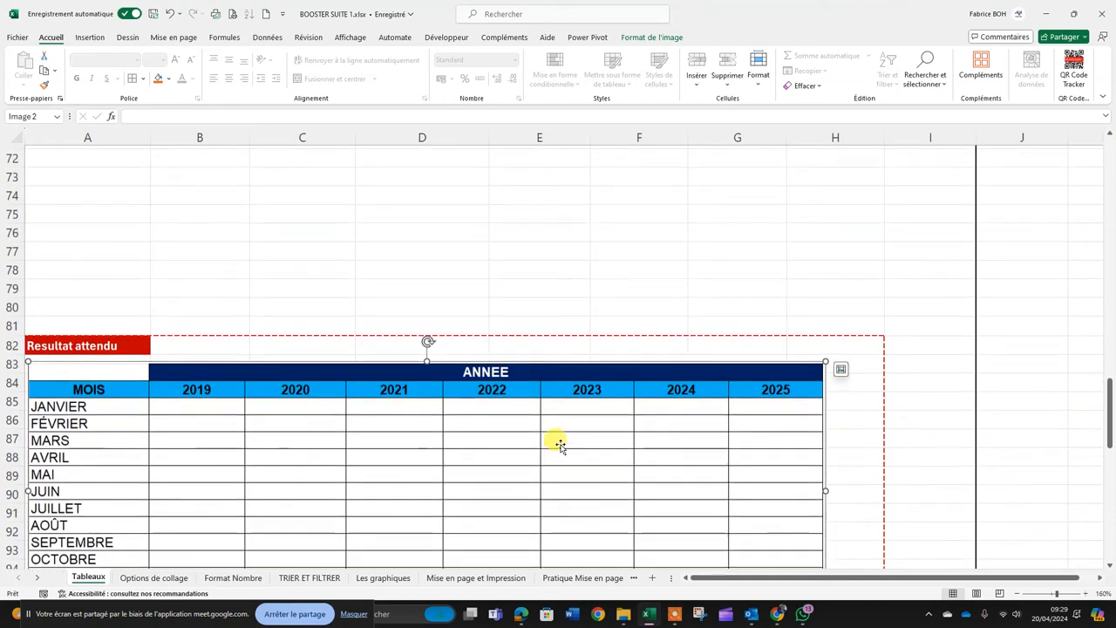
scroll(562, 444, "down", 6)
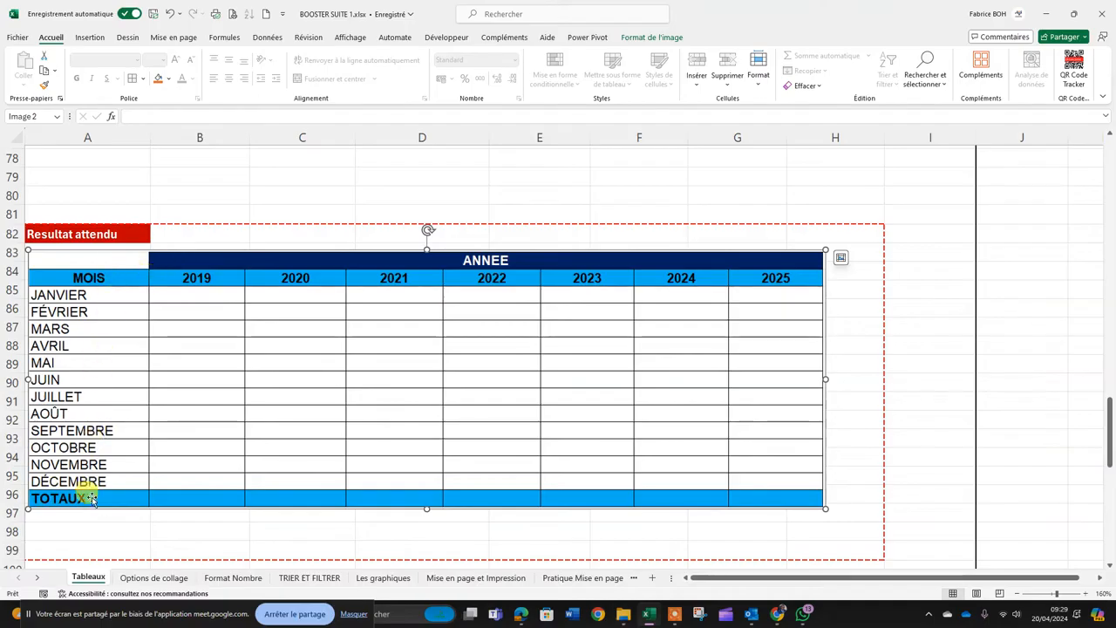
scroll(294, 383, "up", 7)
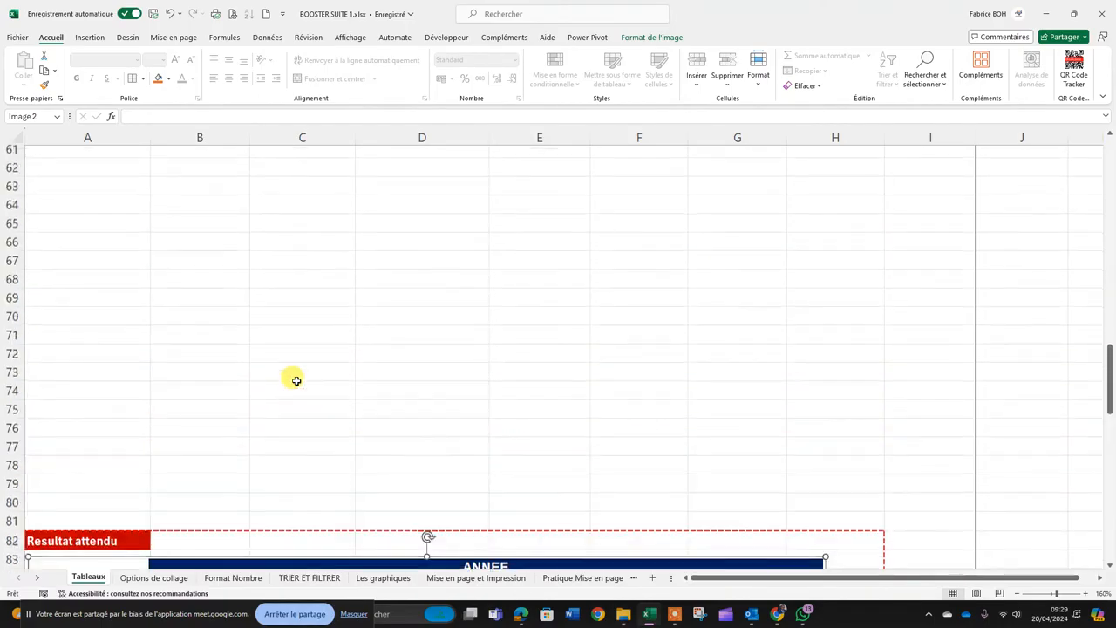
Step: Start the Application 3 table by entering the header MOIS in A60 and JANVIER in A61
left_click(73, 220)
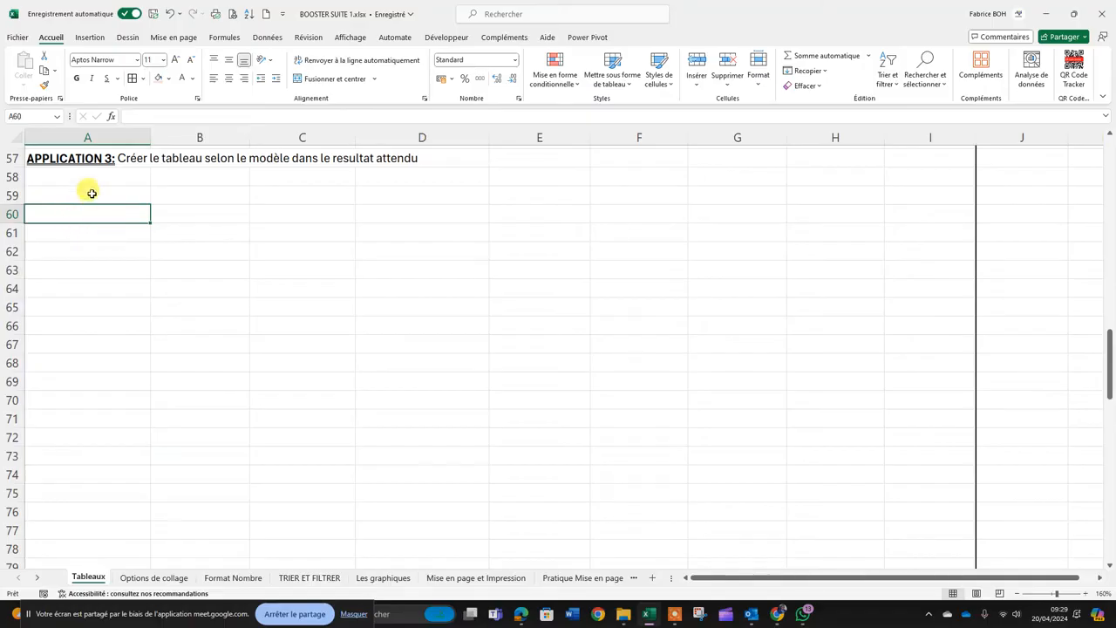
type("MOIS")
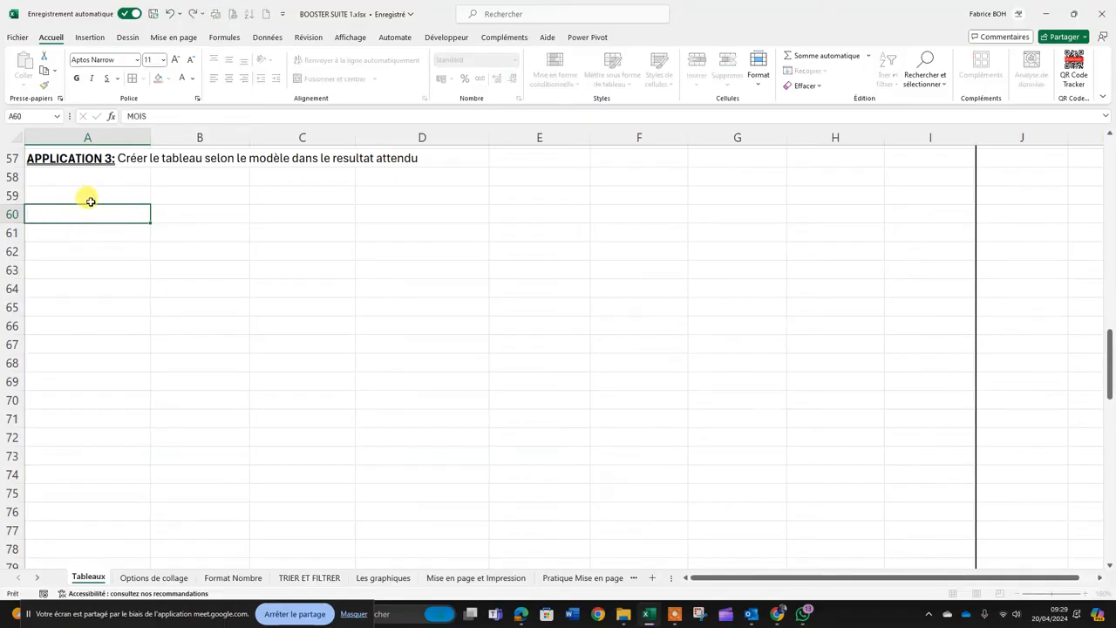
key("Return")
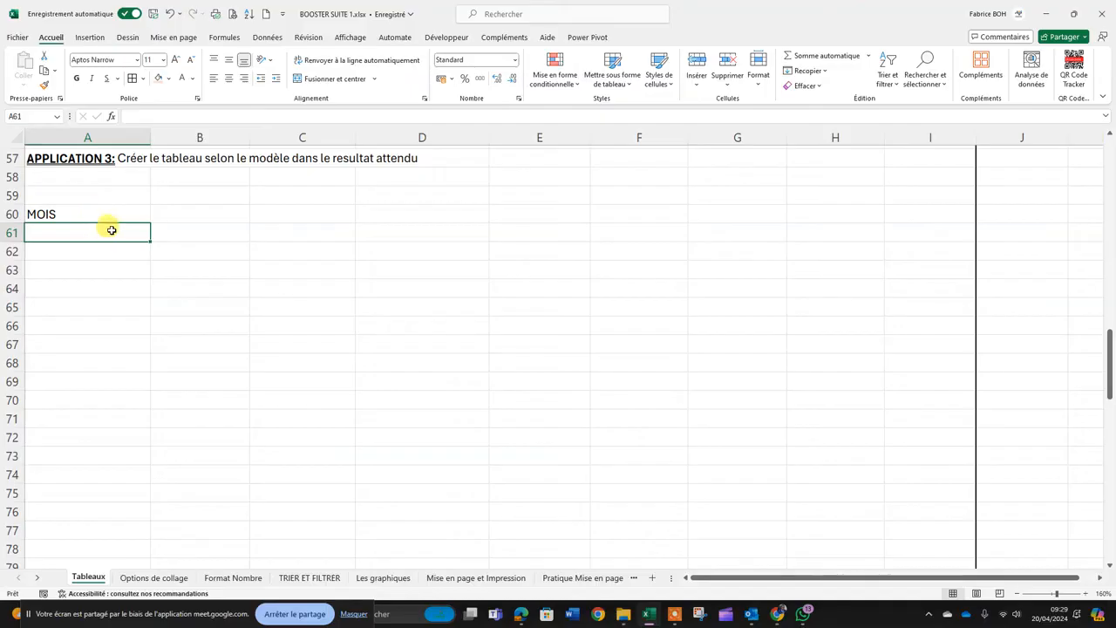
type("JANV")
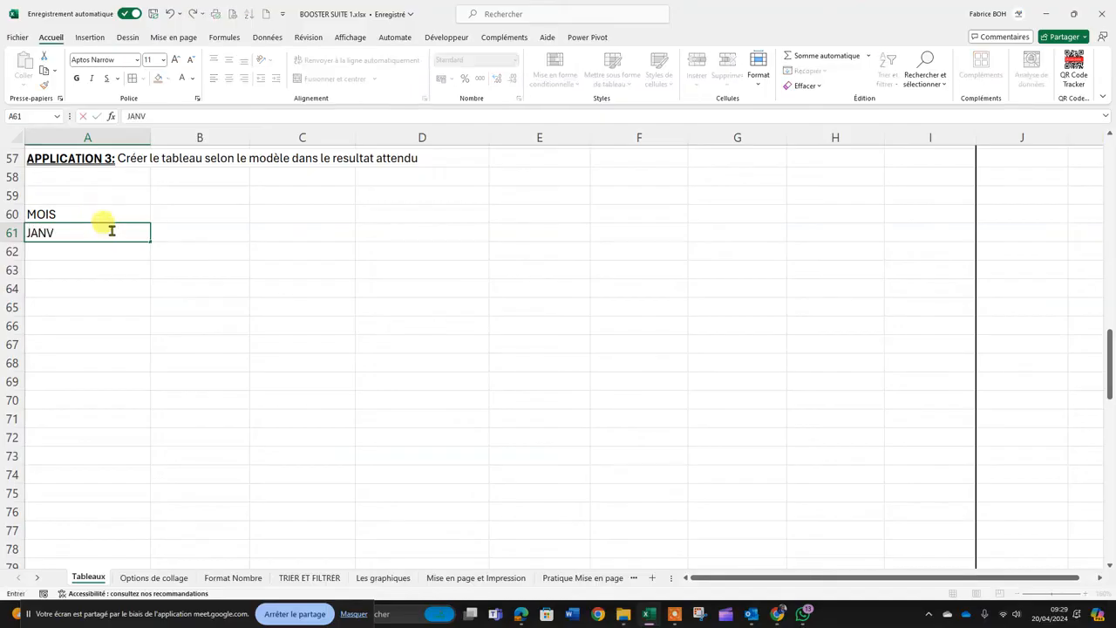
type("IER")
key("Return")
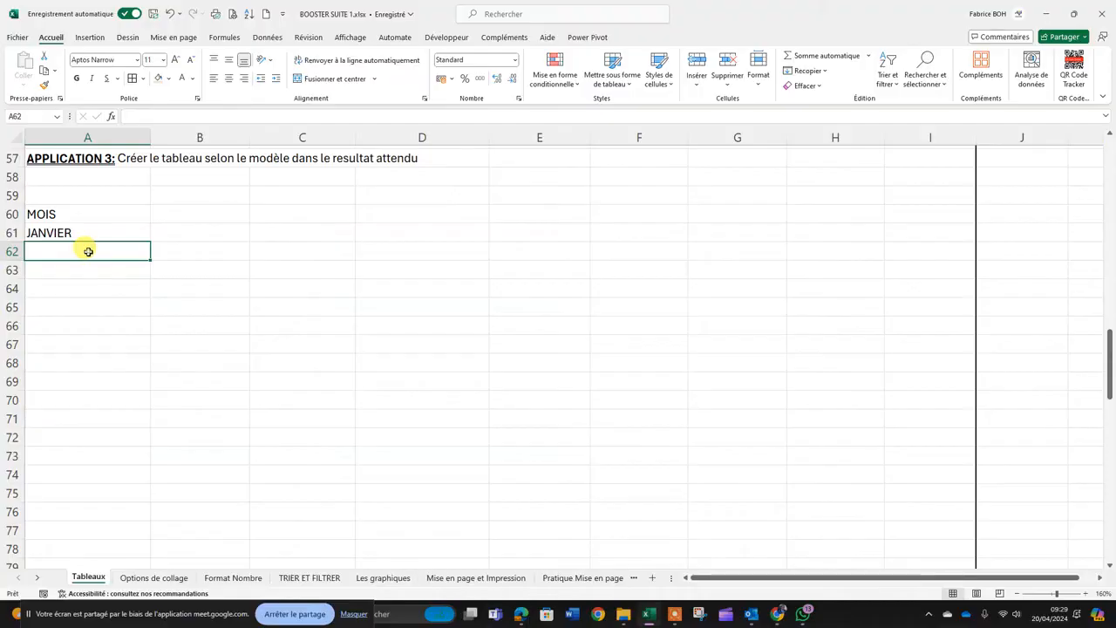
Step: Fill the month series from JANVIER in A61 down to DÉCEMBRE in A72
left_click(90, 268)
left_click(90, 305)
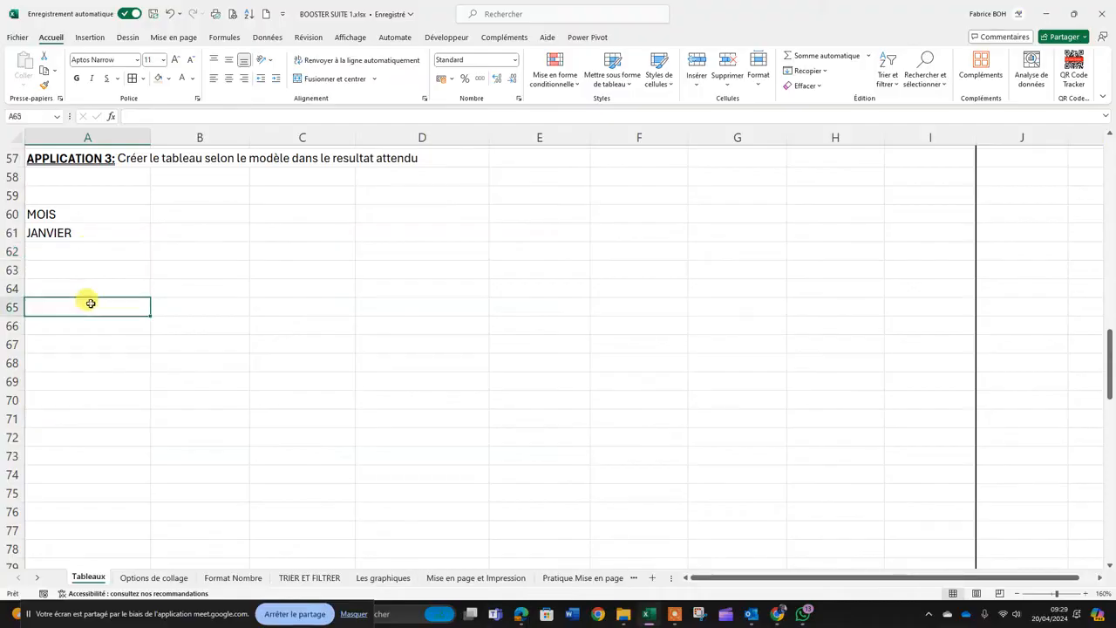
left_click(103, 234)
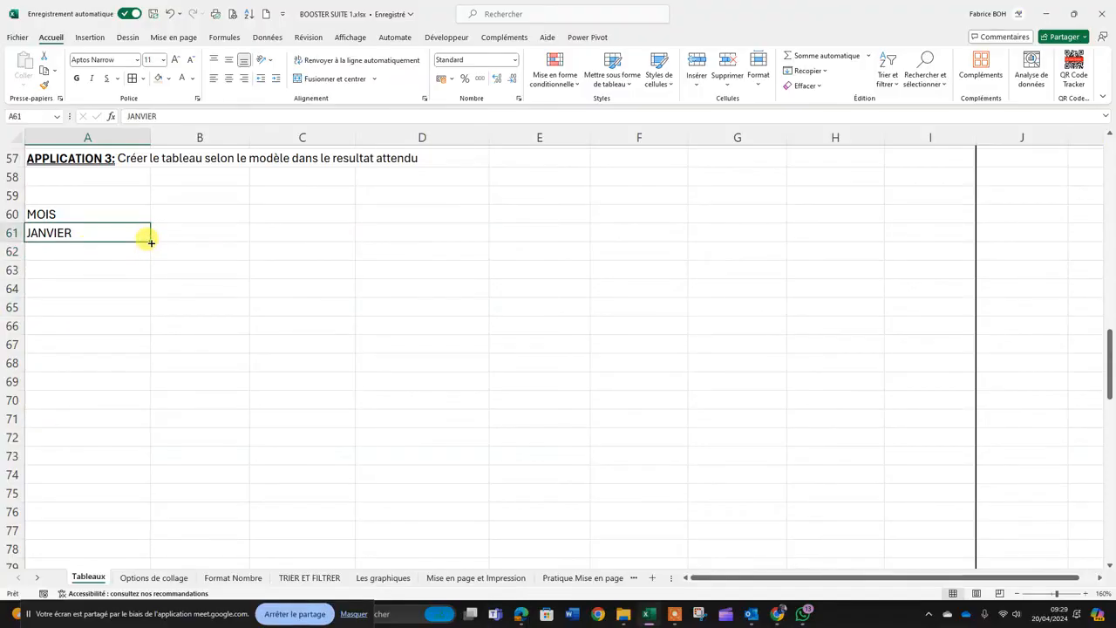
left_click_drag(151, 243, 149, 437)
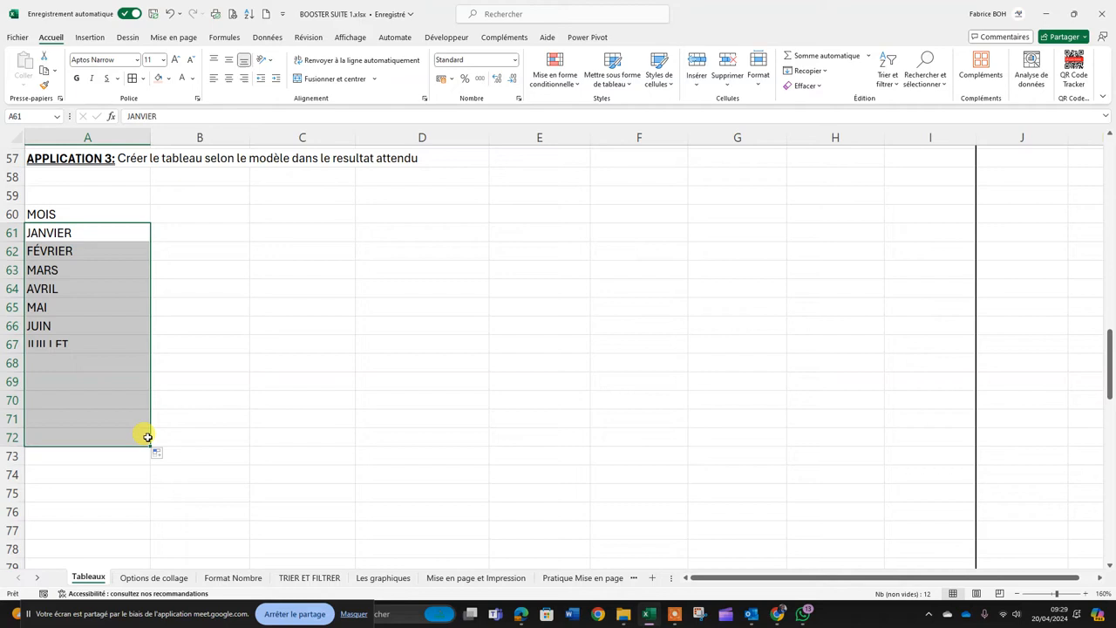
left_click(295, 387)
left_click_drag(64, 232, 73, 431)
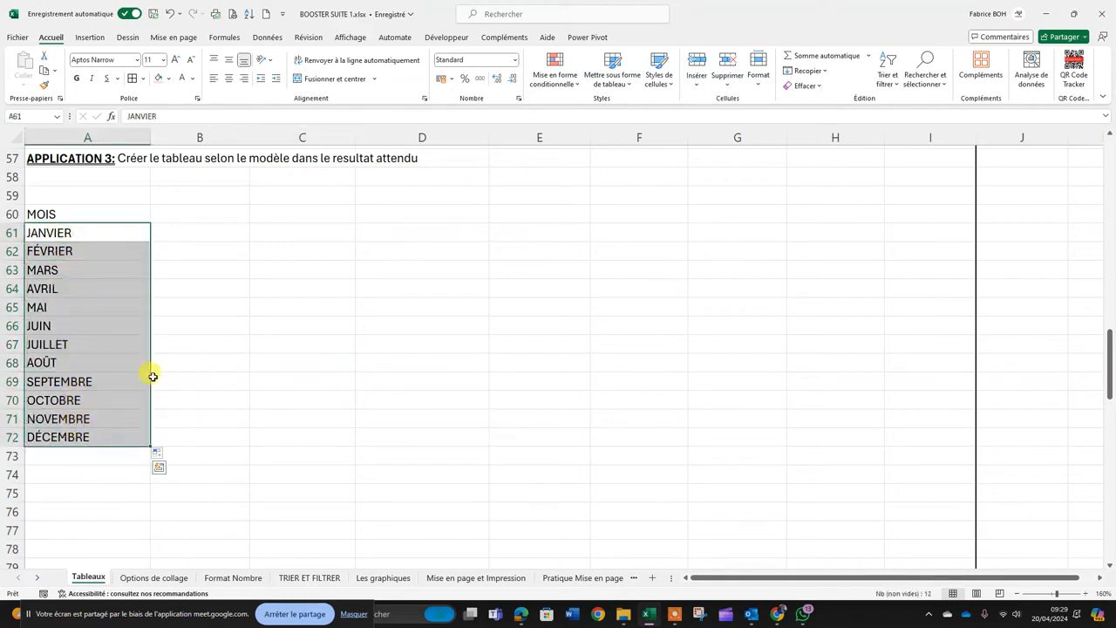
Step: Label the row below DÉCEMBRE, in A73, as TOTAUX to match the expected-result model
left_click(90, 455)
type("TOTAL")
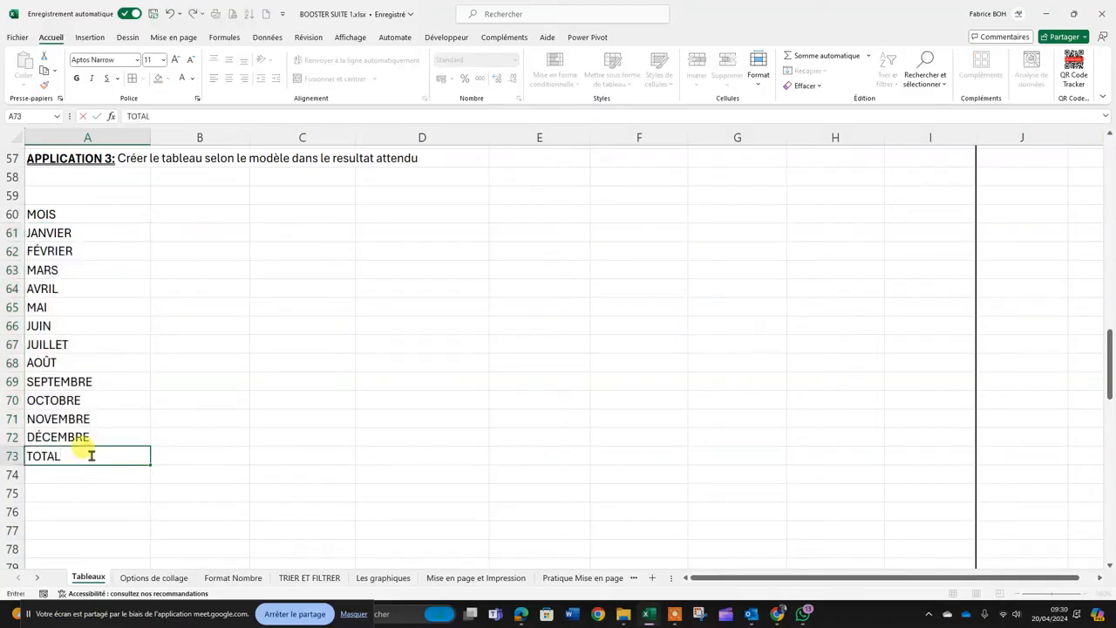
left_click(111, 491)
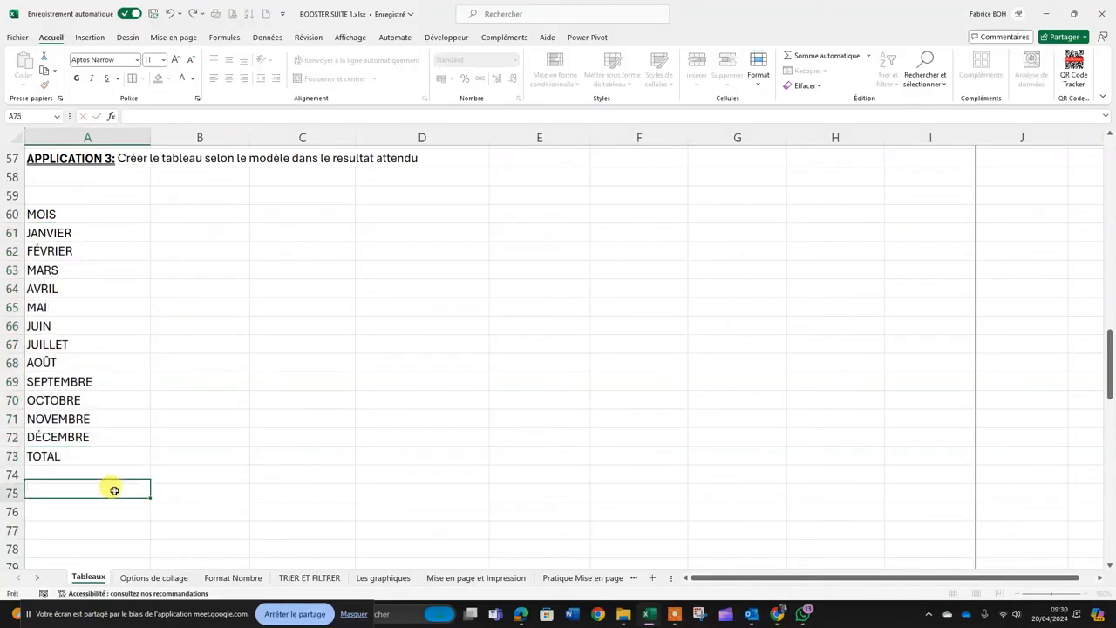
scroll(288, 424, "down", 7)
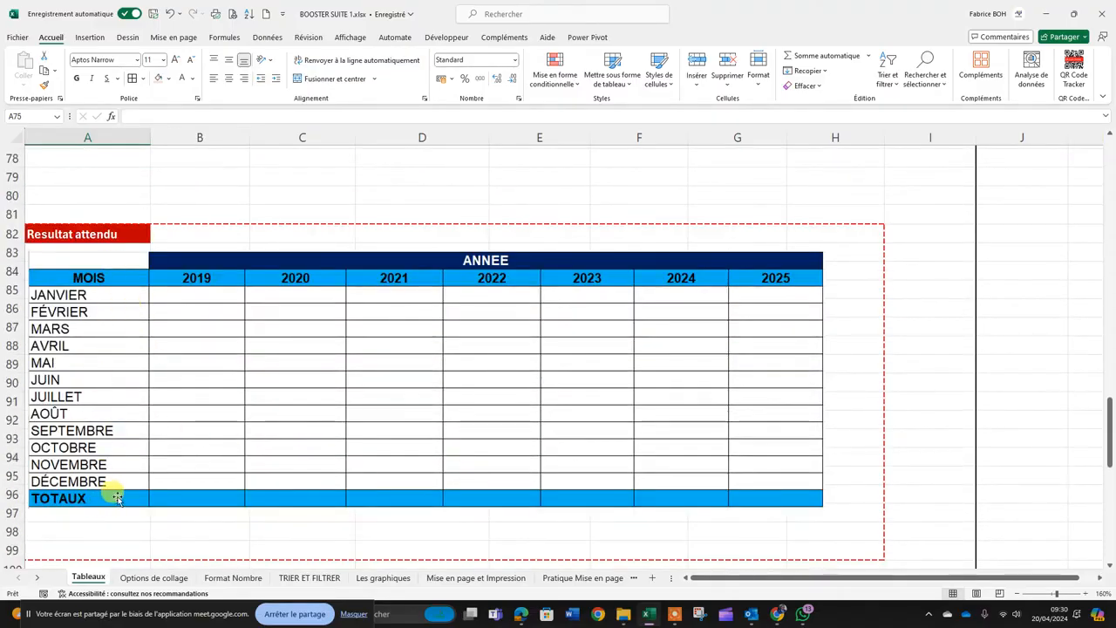
scroll(118, 497, "up", 3)
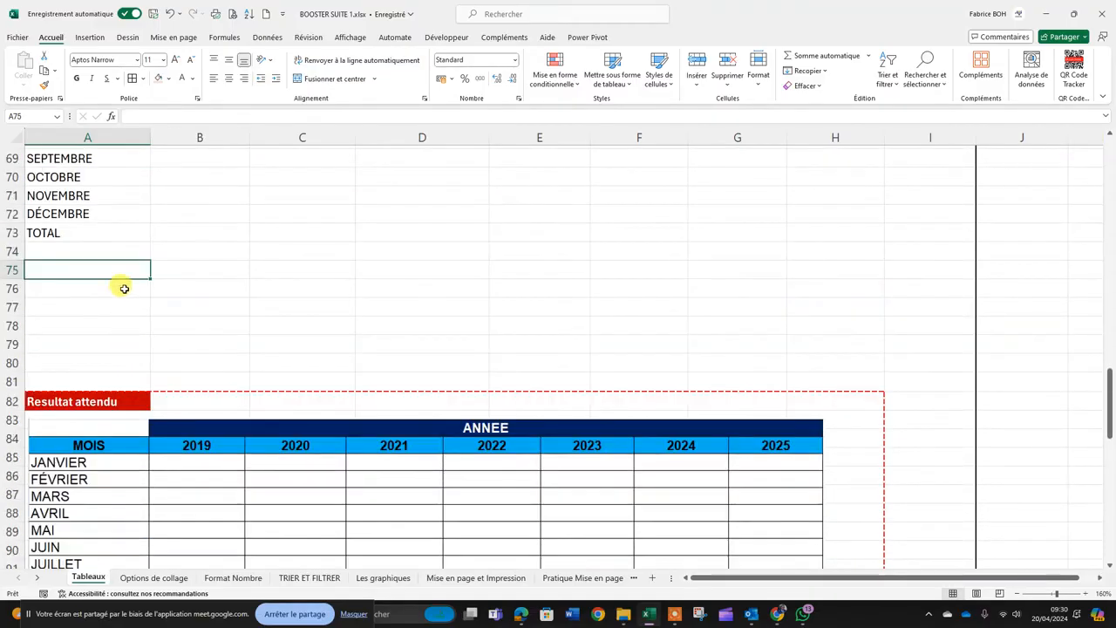
double_click(74, 228)
type("UX")
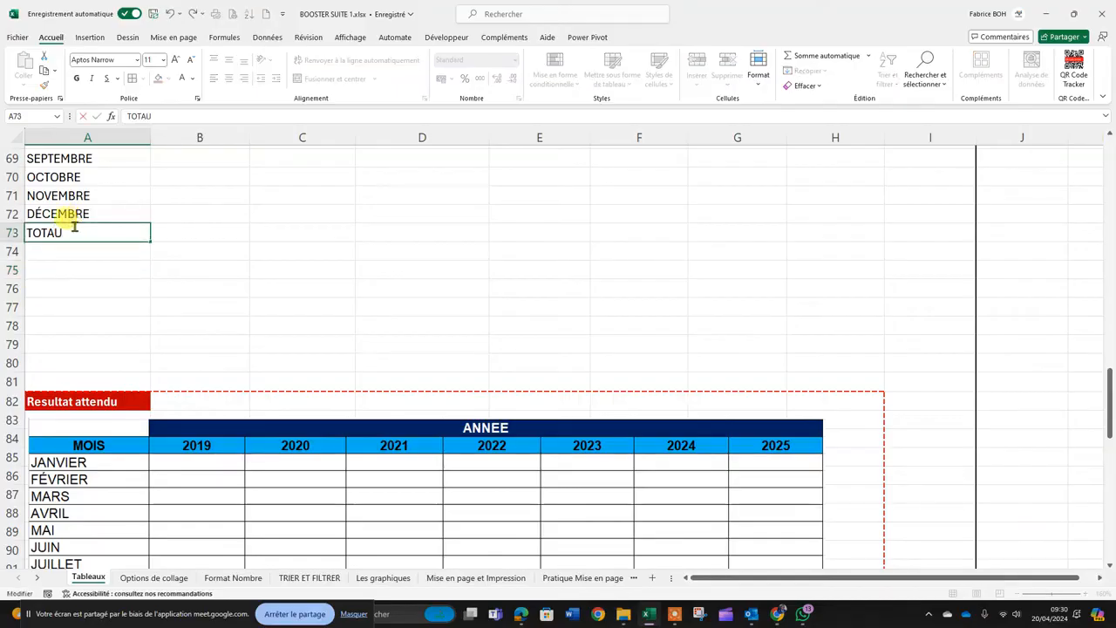
left_click(216, 248)
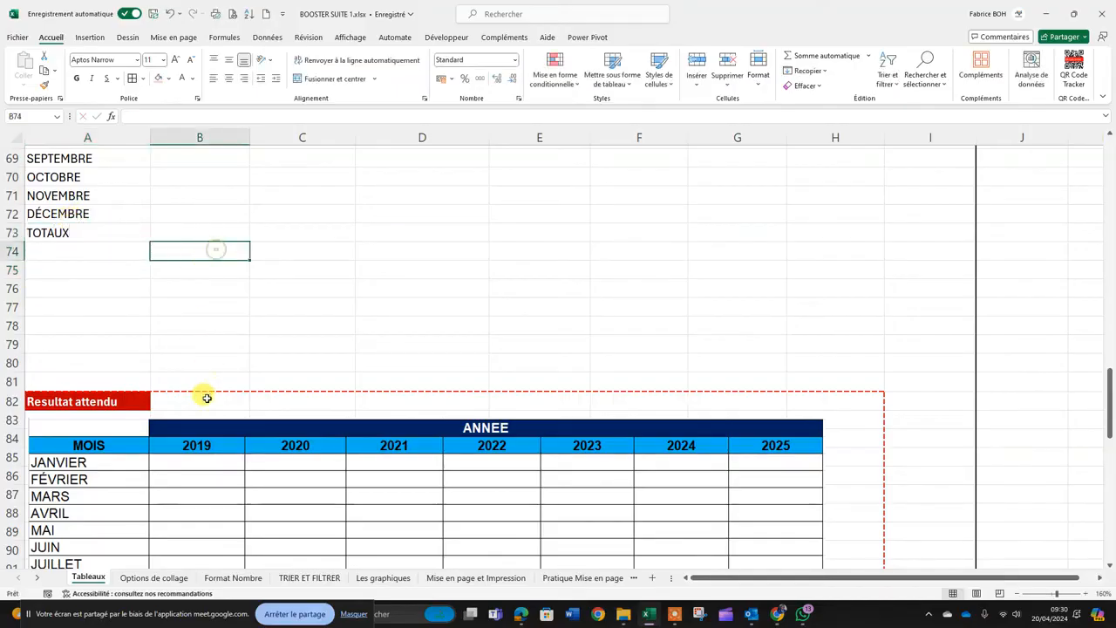
Step: Check the year headers in the expected-result model and enter 2019 in B60
scroll(206, 392, "down", 4)
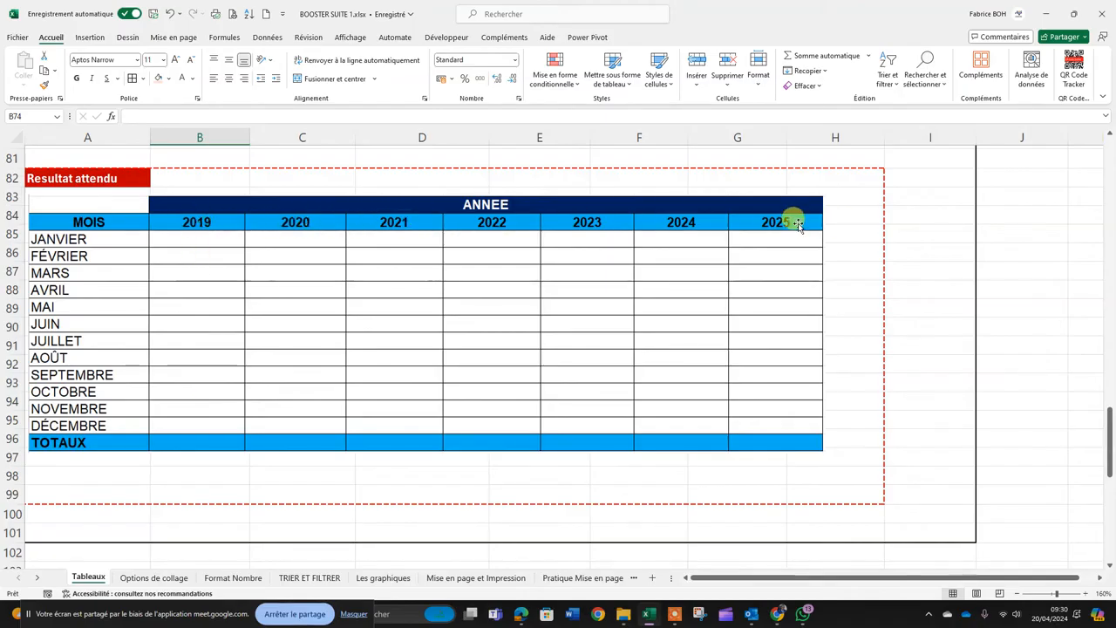
scroll(506, 281, "up", 8)
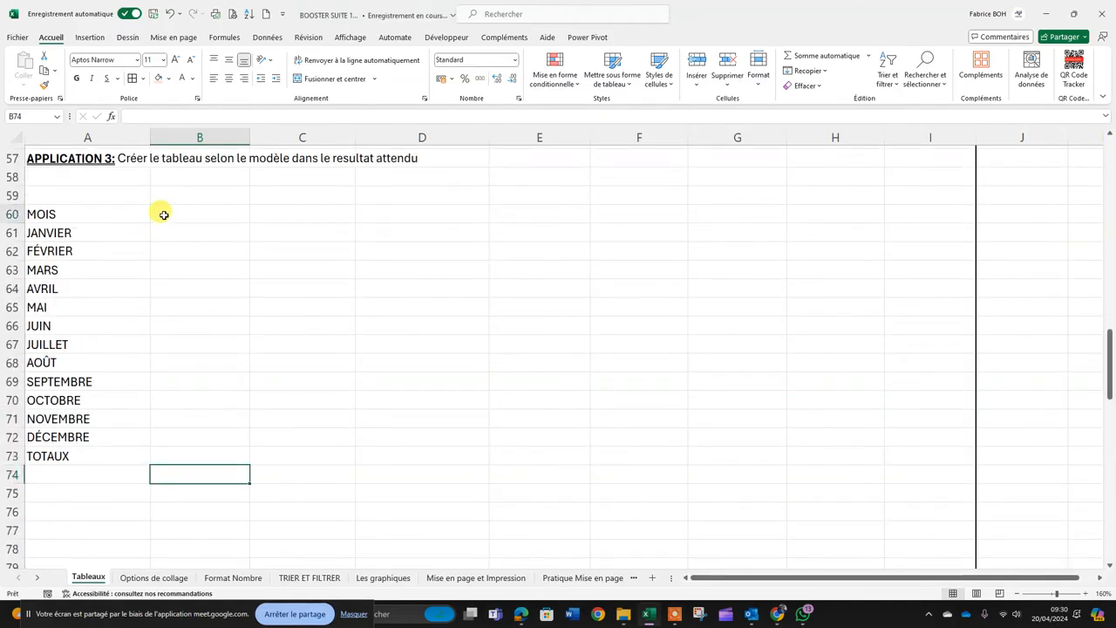
left_click(164, 215)
type("201")
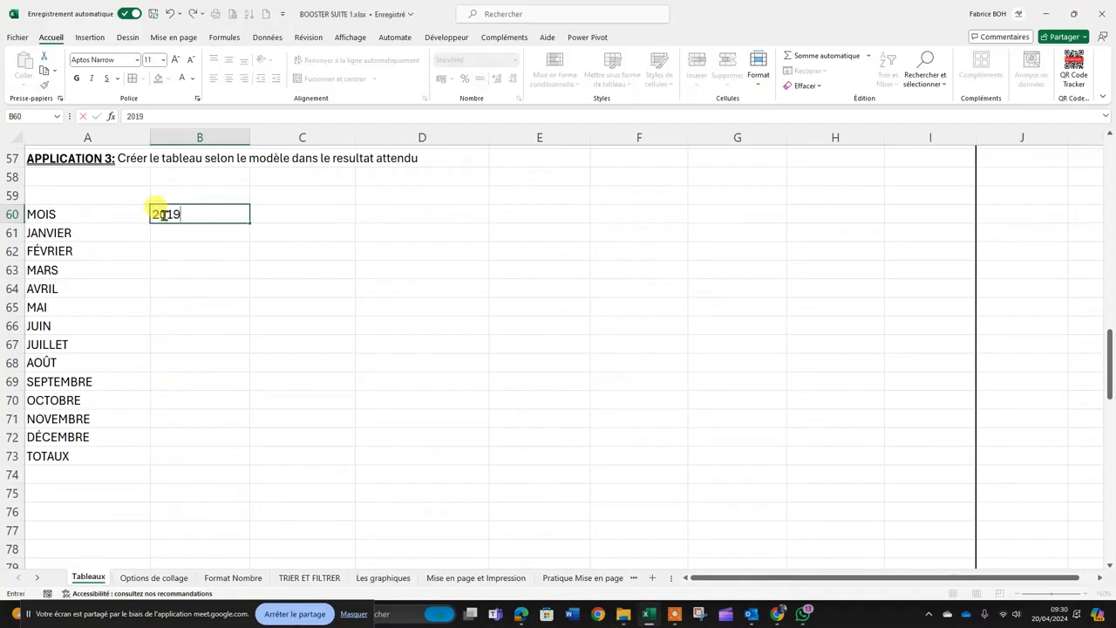
type("9")
left_click(186, 255)
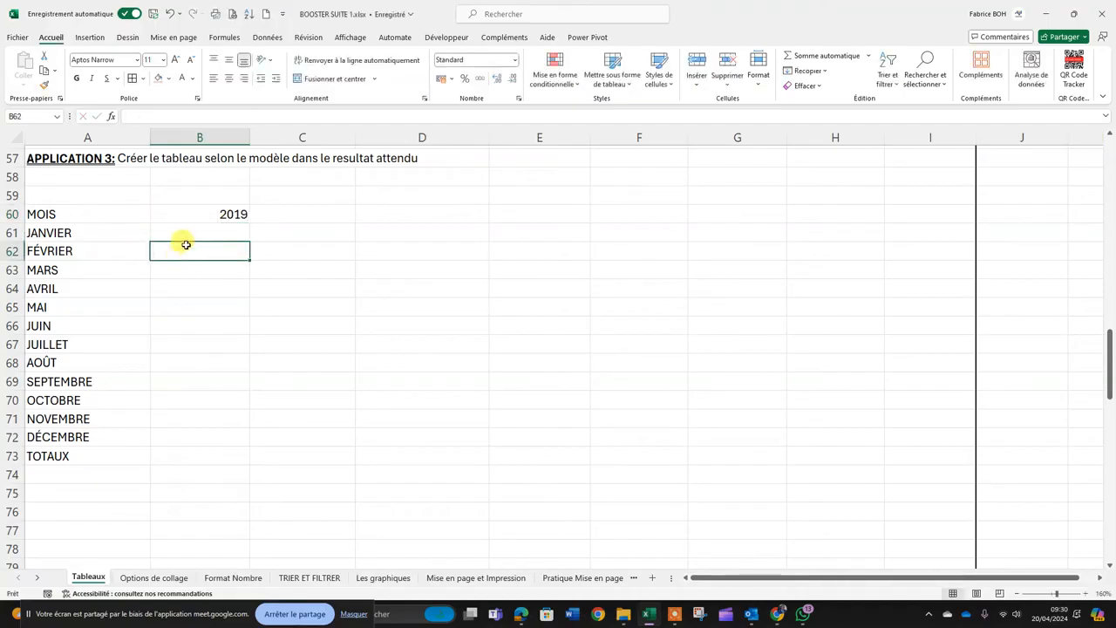
Step: Enter 2020 in C60 and try extending the series from B60:C60 across to H60
left_click(193, 214)
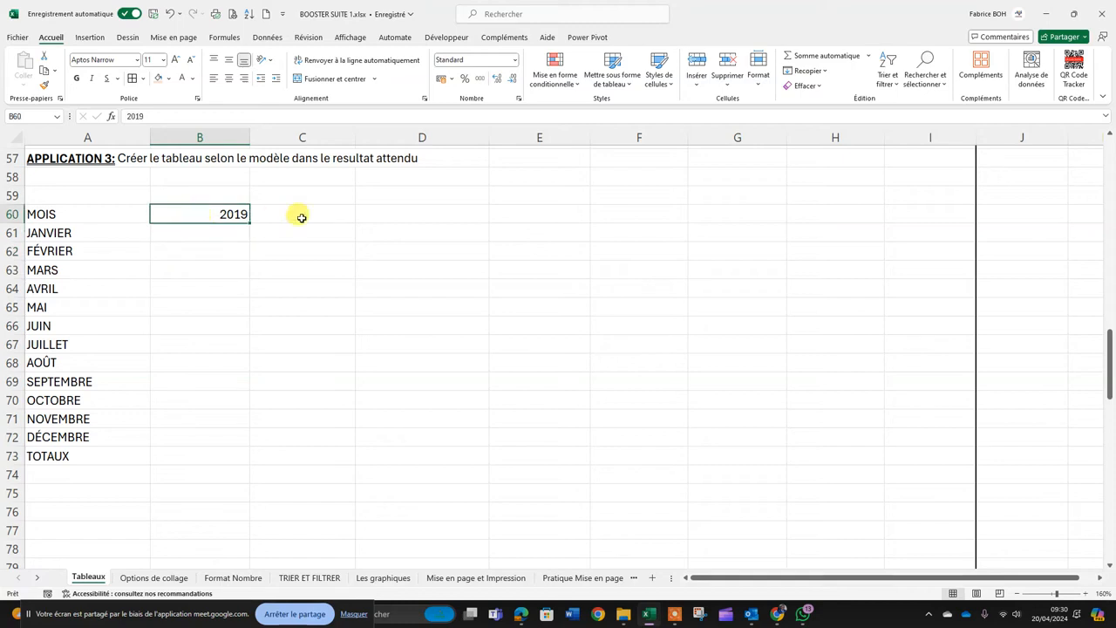
left_click(318, 215)
type("20")
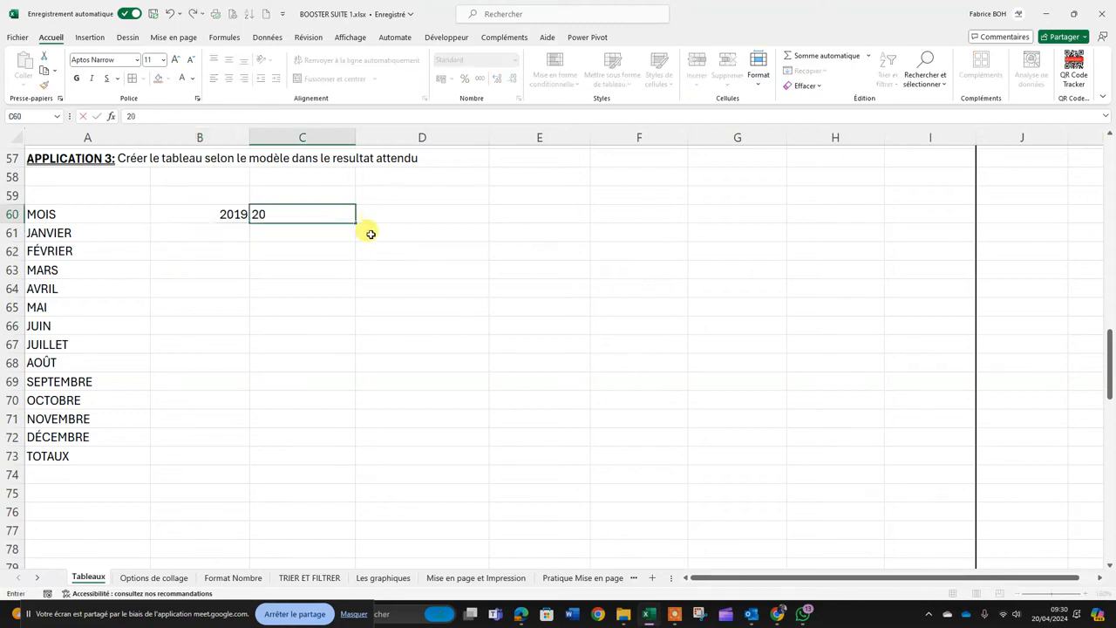
type("20")
left_click(304, 270)
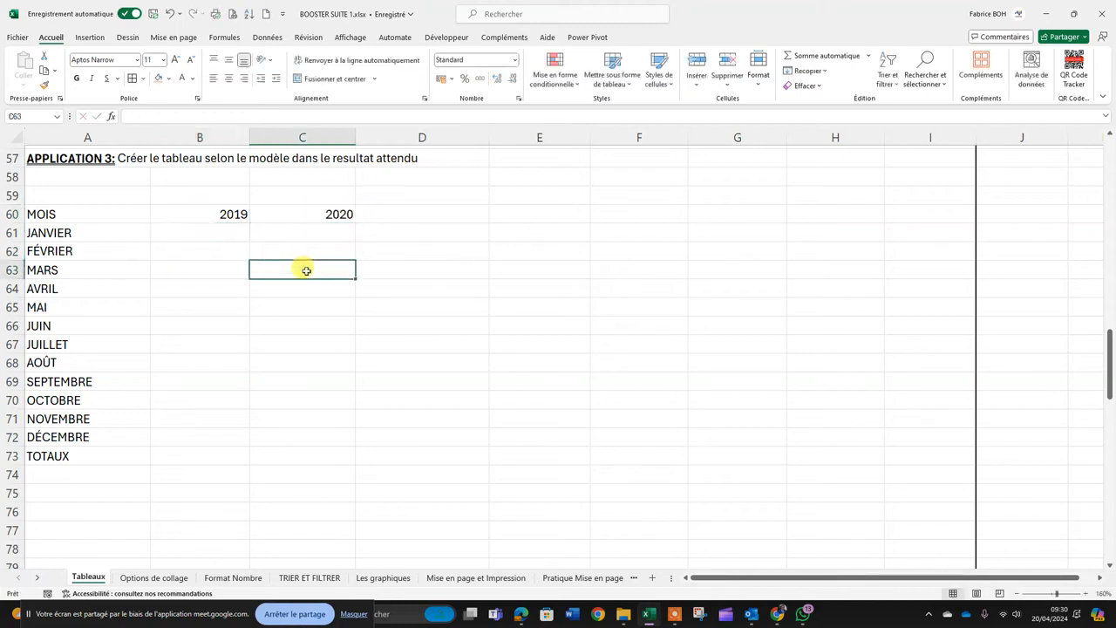
left_click_drag(225, 214, 842, 212)
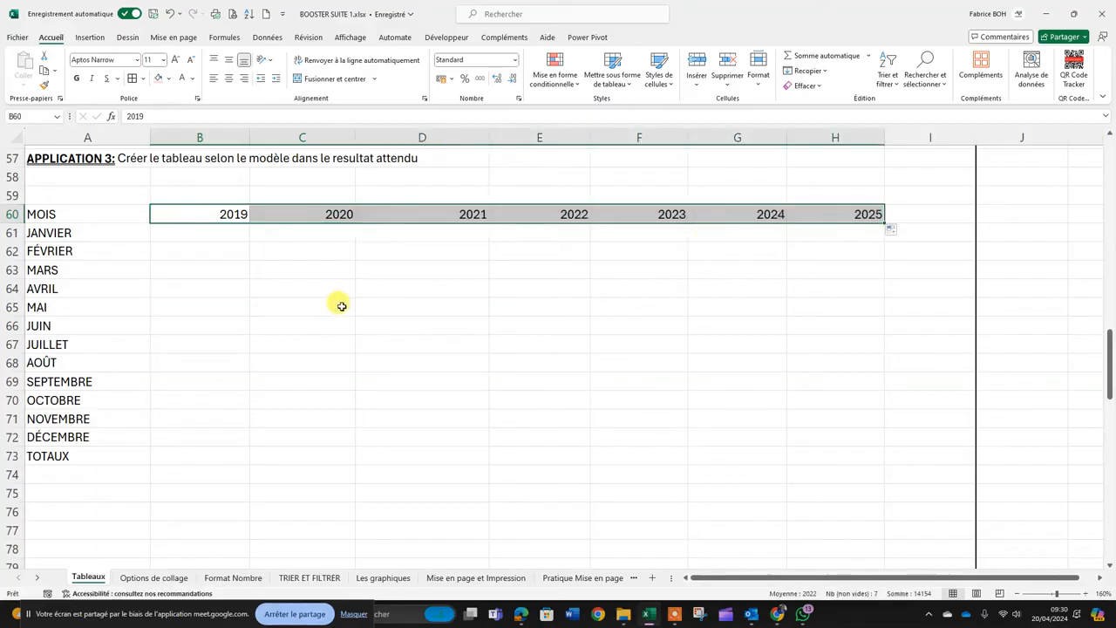
key("ctrl+z")
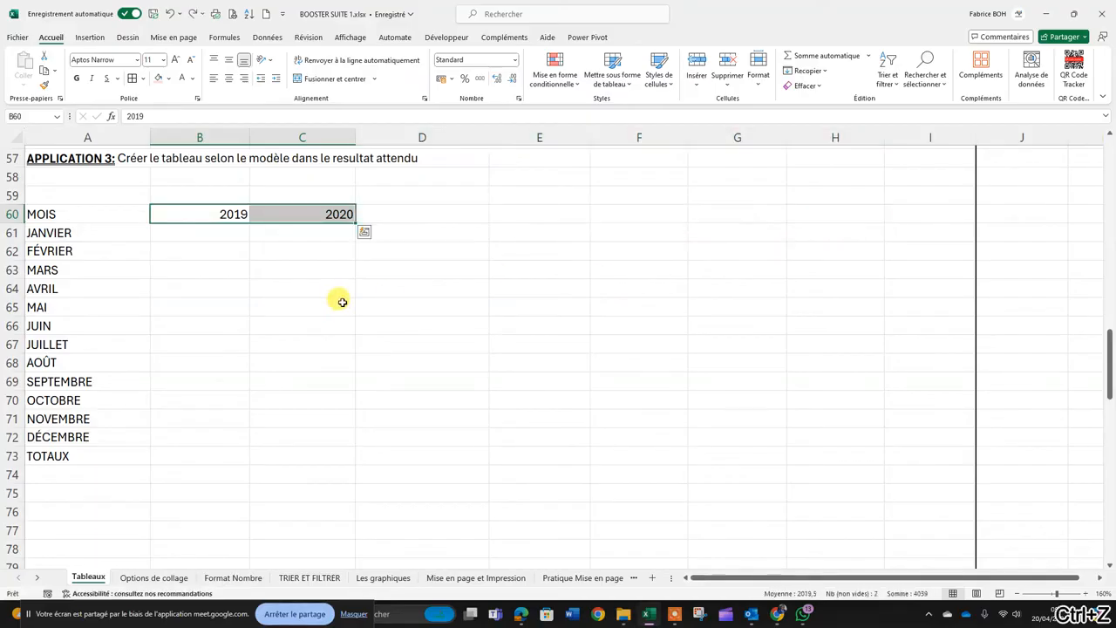
key("ctrl+z")
Step: Fill row 60 from 2019 in B60 to H60 as an incremented series ending at 2025
left_click(228, 212)
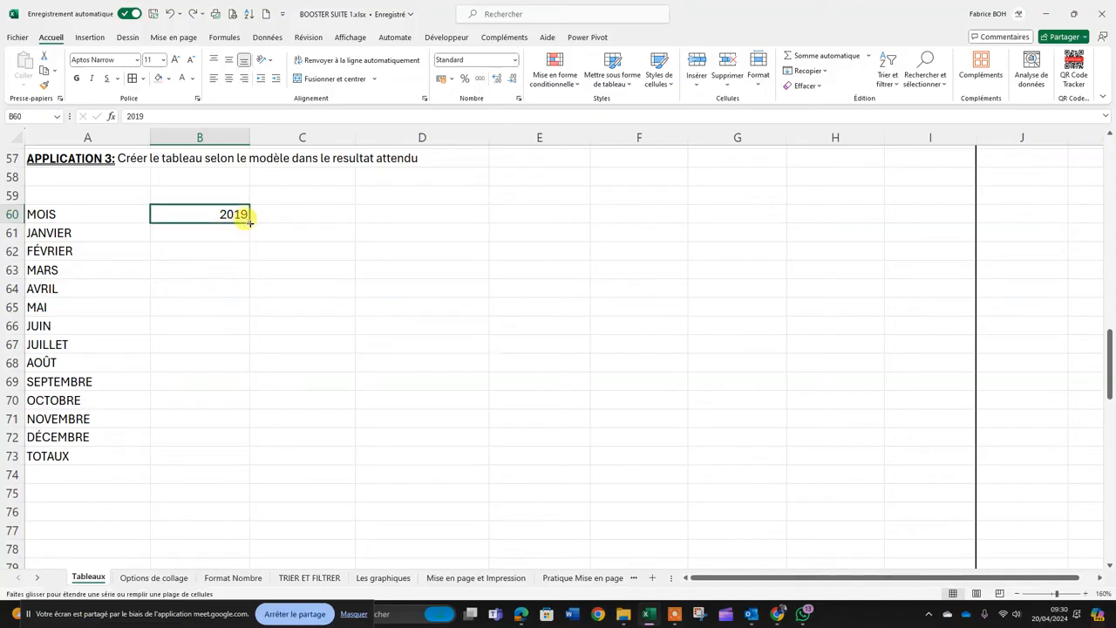
left_click_drag(249, 222, 859, 216)
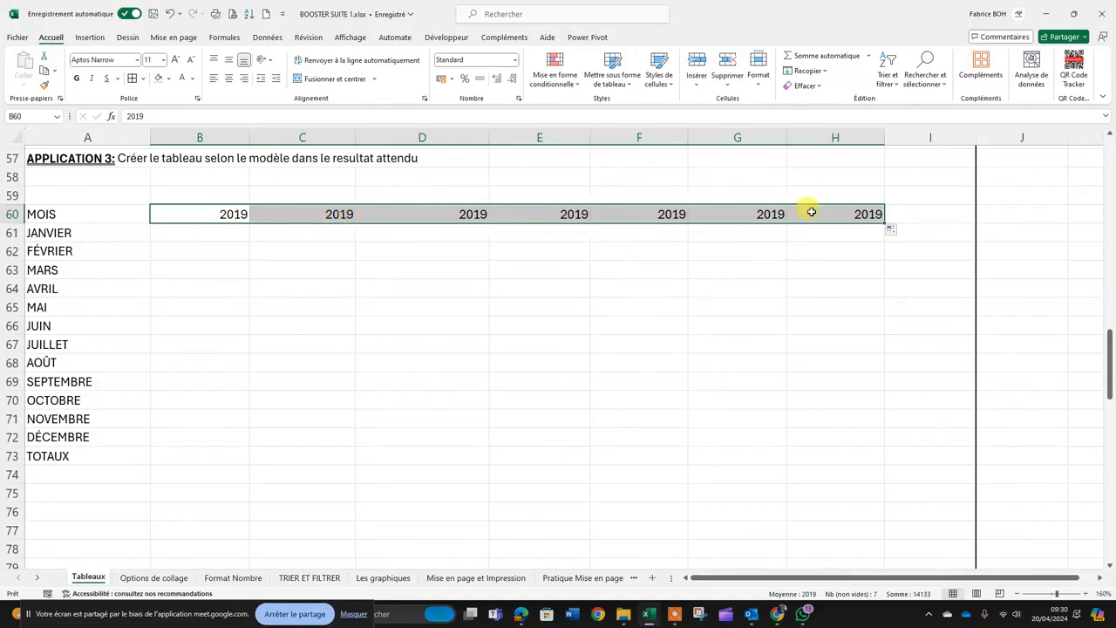
left_click(898, 232)
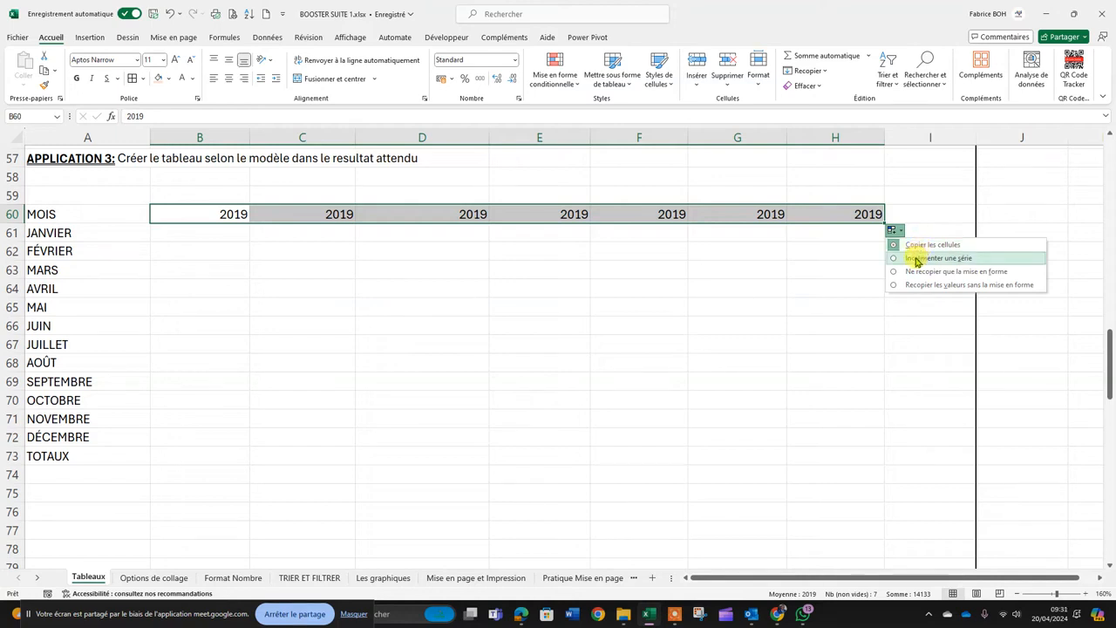
left_click(918, 259)
left_click(642, 322)
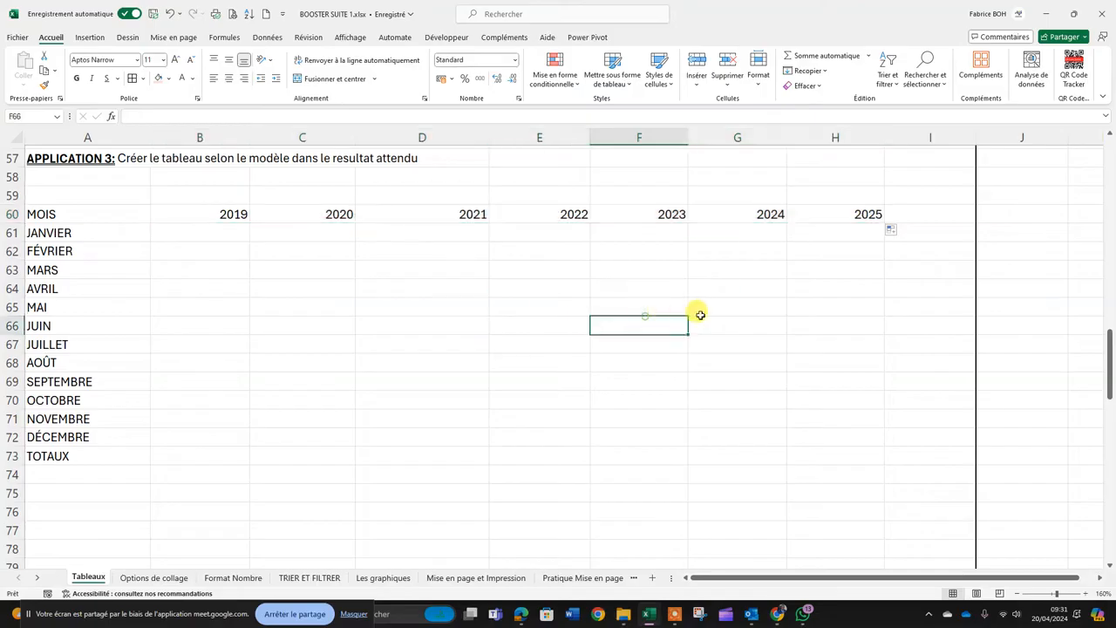
left_click(872, 215)
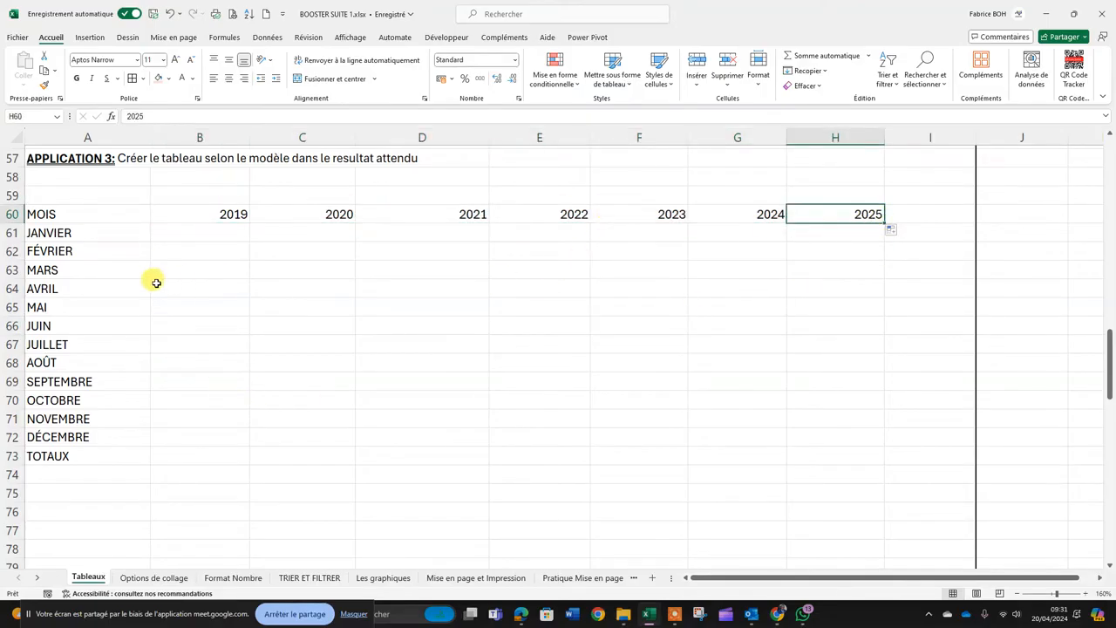
Step: Enter the heading ANNEE in B59 and merge and center it across B59:H59
left_click(188, 195)
type("ANNEE")
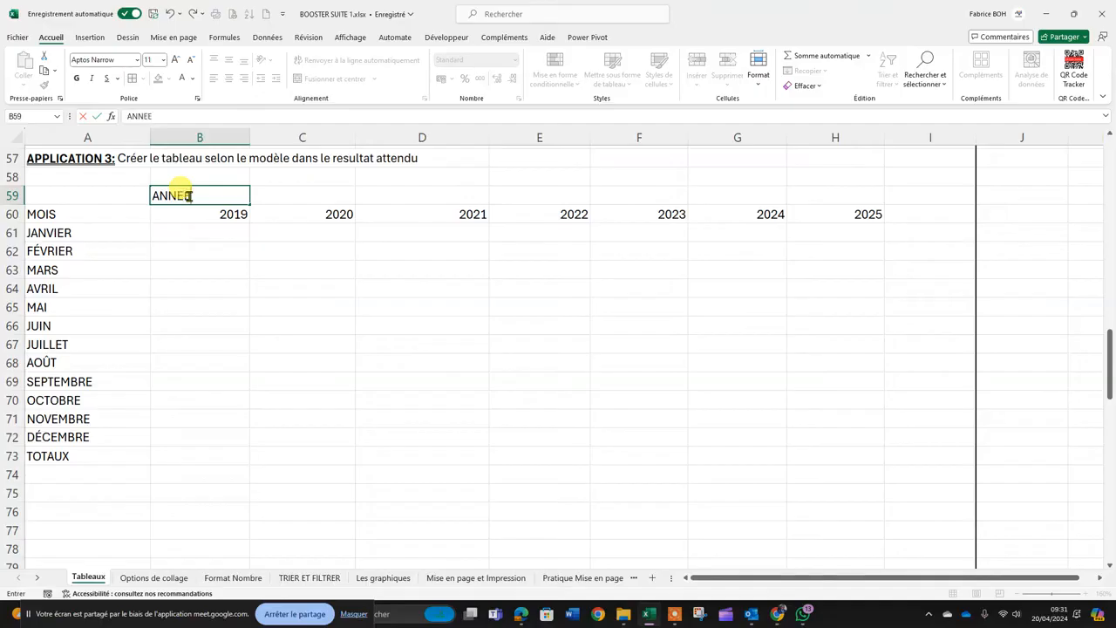
left_click(269, 260)
left_click(220, 194)
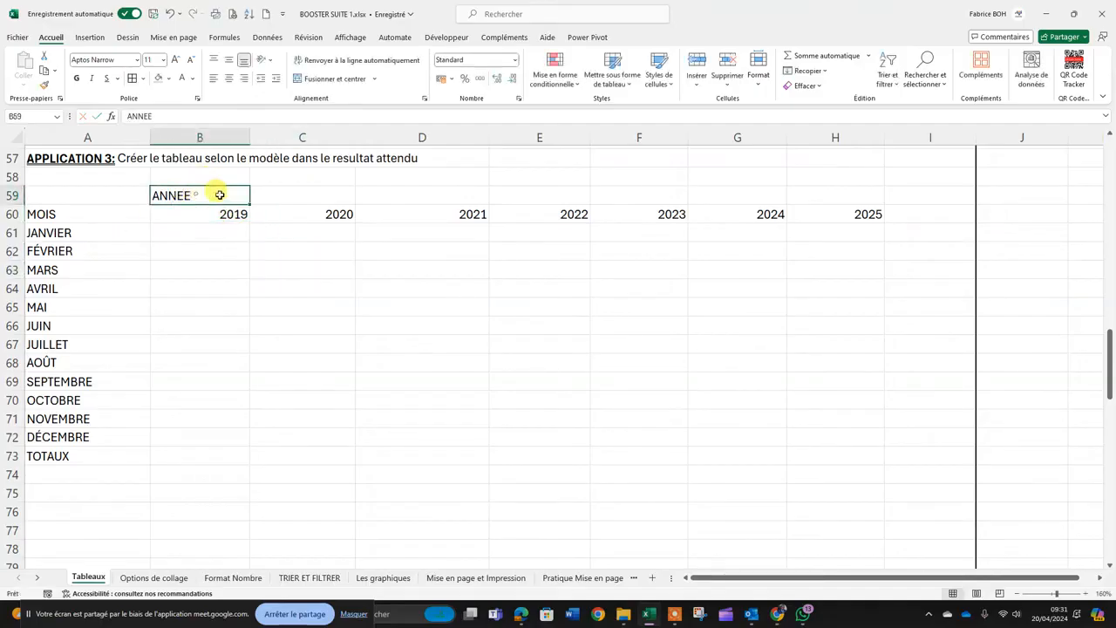
left_click_drag(220, 194, 847, 189)
left_click(275, 345)
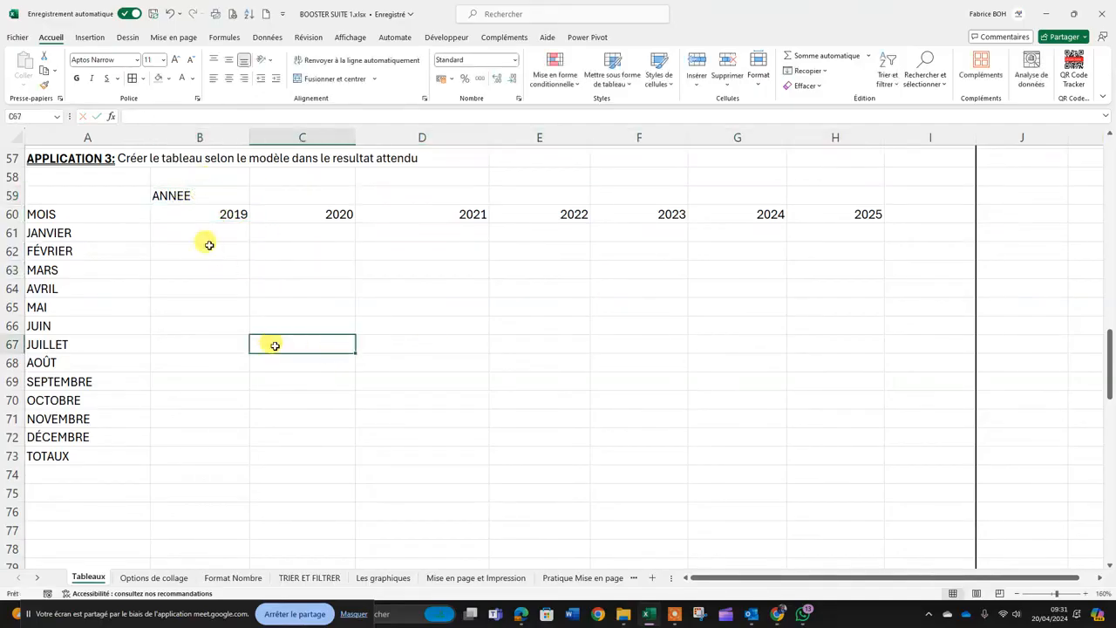
left_click_drag(171, 194, 831, 198)
left_click(350, 80)
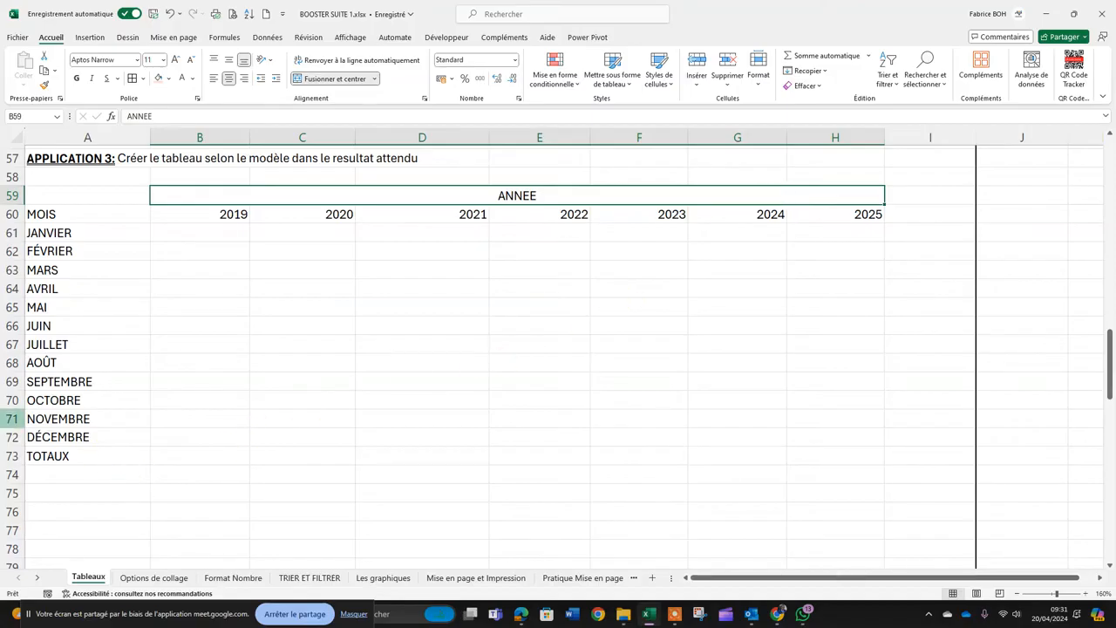
Step: Apply all borders to the table range A60:H73 and to the merged ANNEE heading
left_click_drag(45, 217, 878, 447)
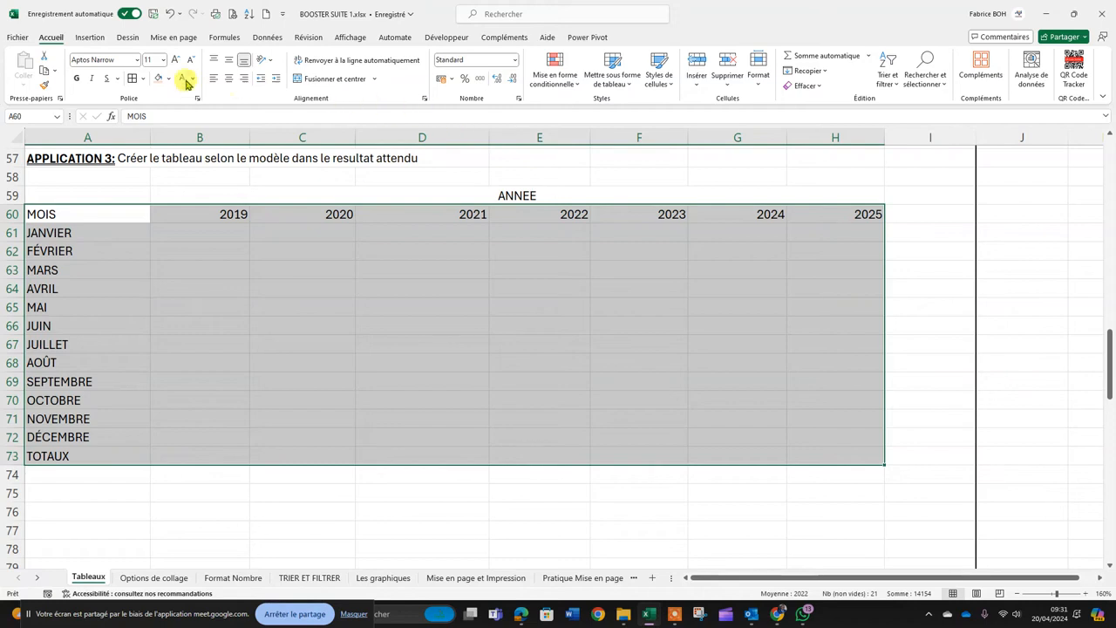
left_click(133, 79)
left_click(248, 182)
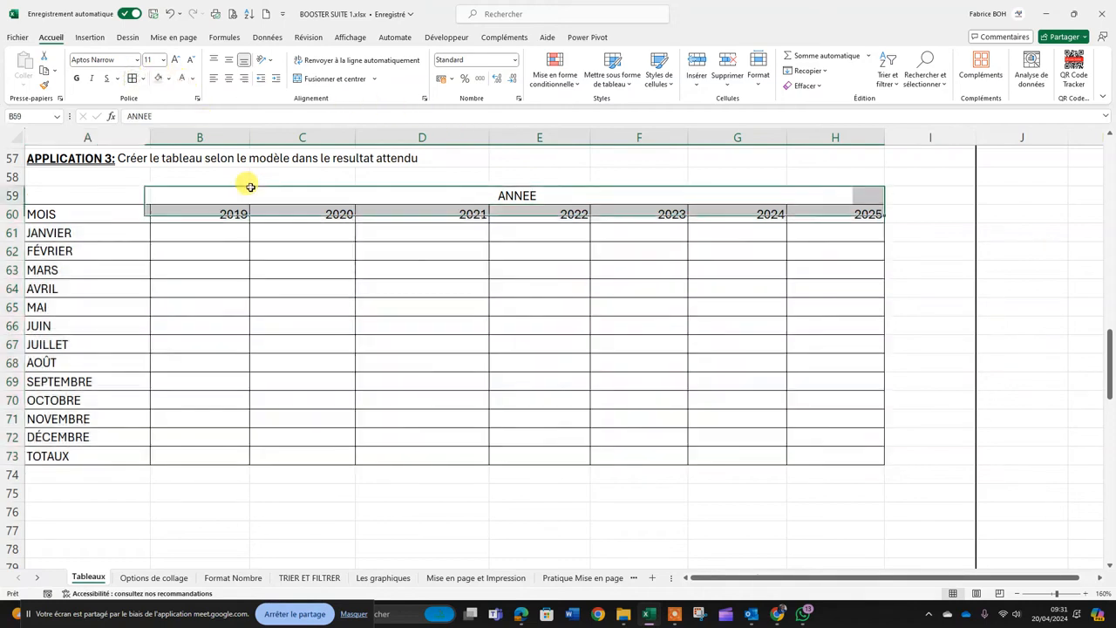
left_click(328, 359)
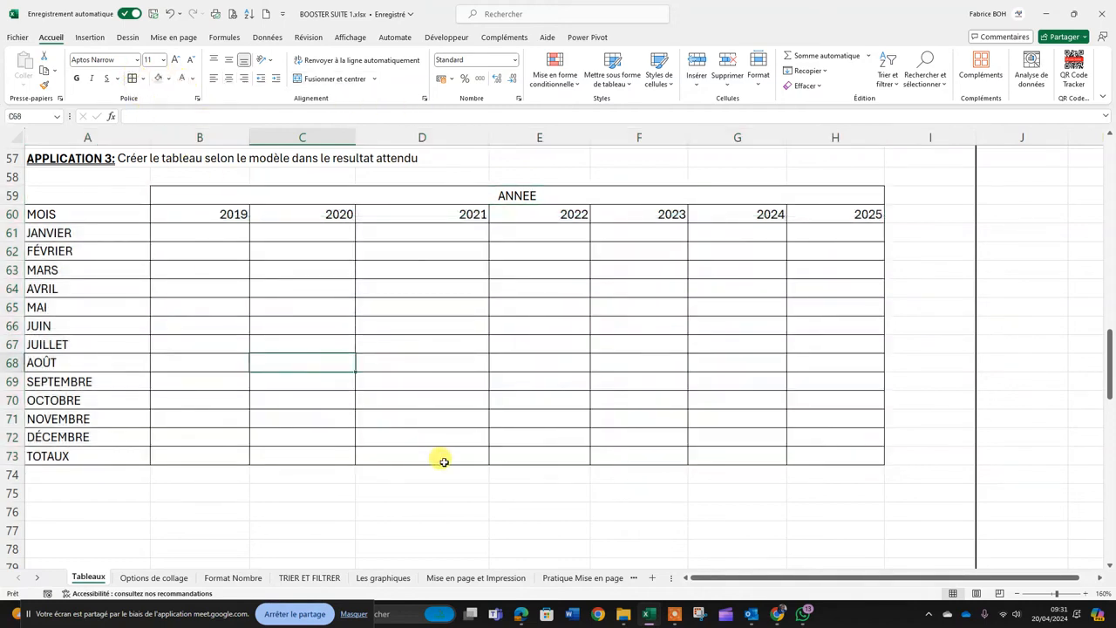
Step: Format the merged ANNEE heading with a dark blue fill and bold white text, as in the model
left_click(321, 193)
scroll(270, 320, "down", 4)
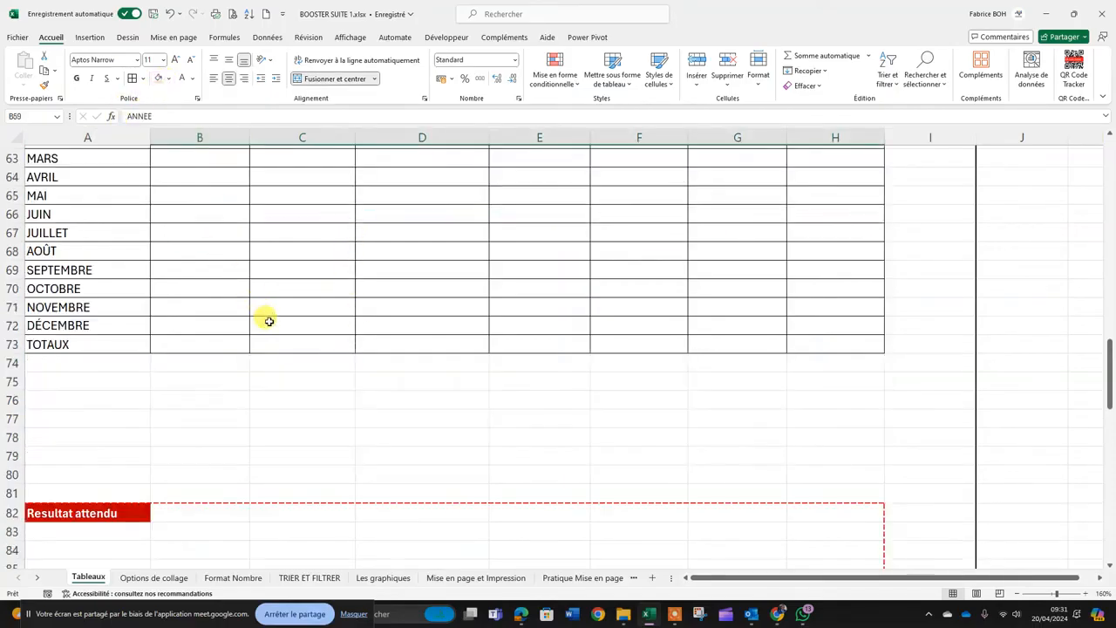
scroll(381, 399, "up", 5)
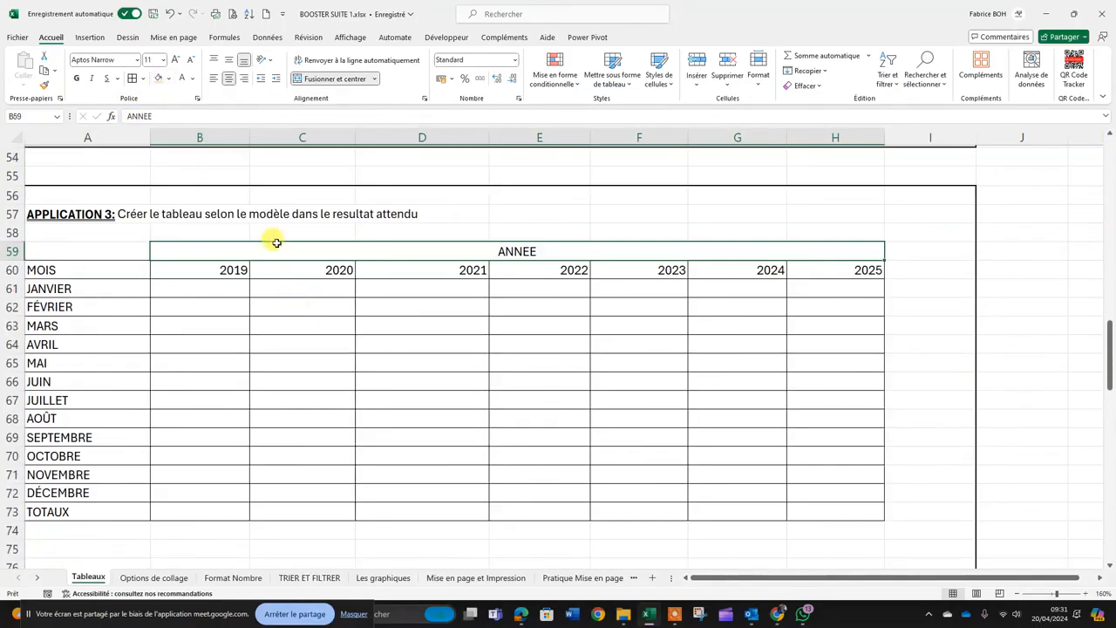
left_click(167, 79)
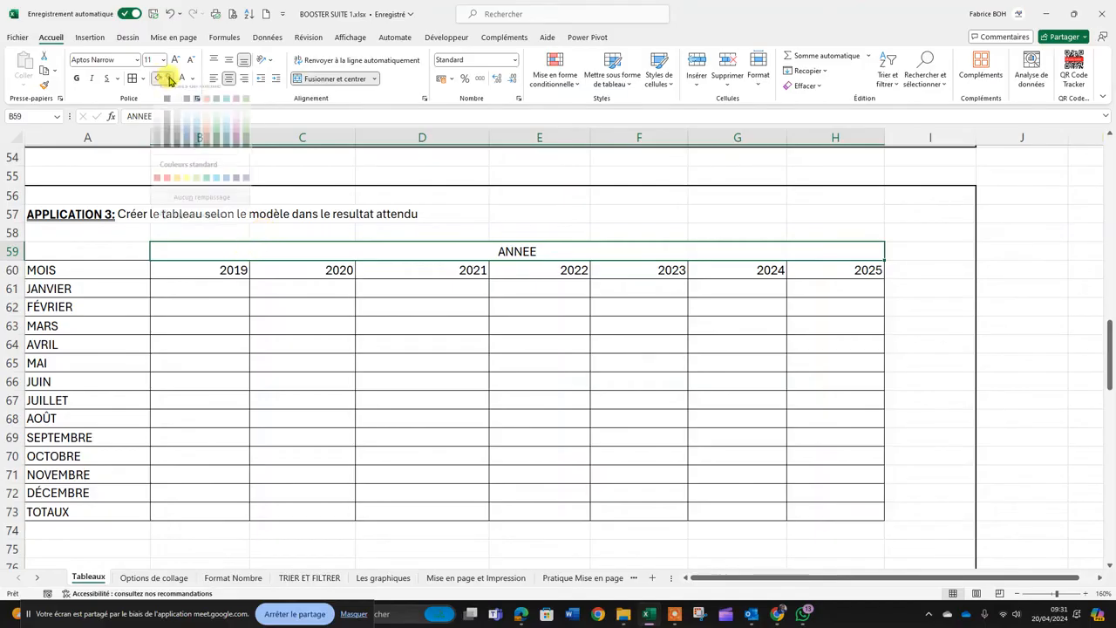
left_click(237, 180)
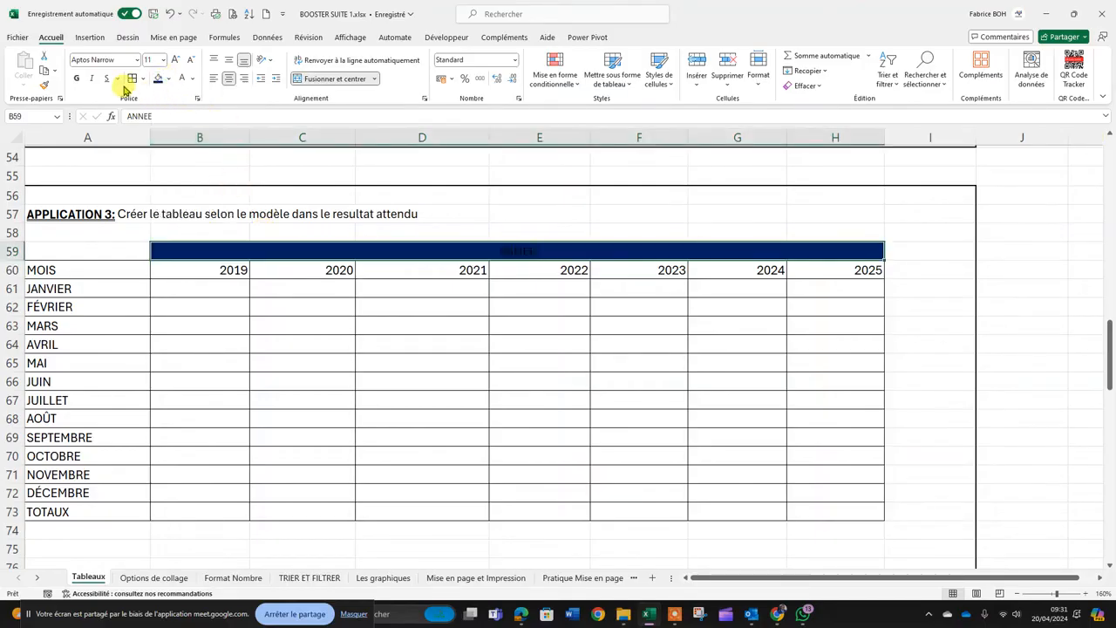
left_click(76, 80)
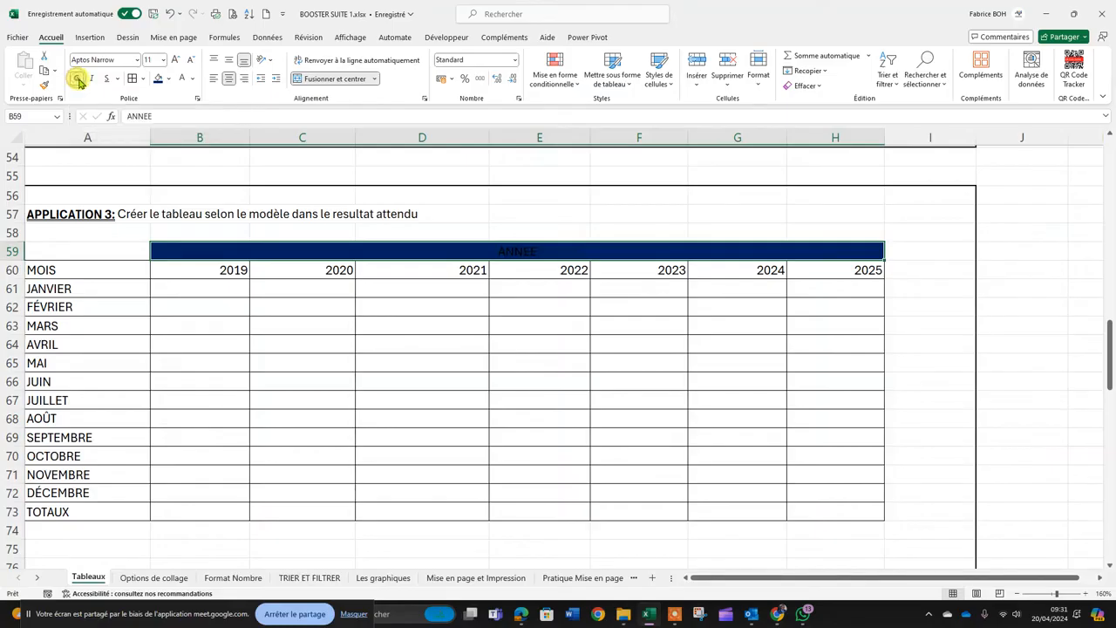
left_click(183, 79)
left_click(503, 339)
Step: Fill the header row A60:H60 with the standard light blue, as in the expected-result model
scroll(416, 416, "down", 4)
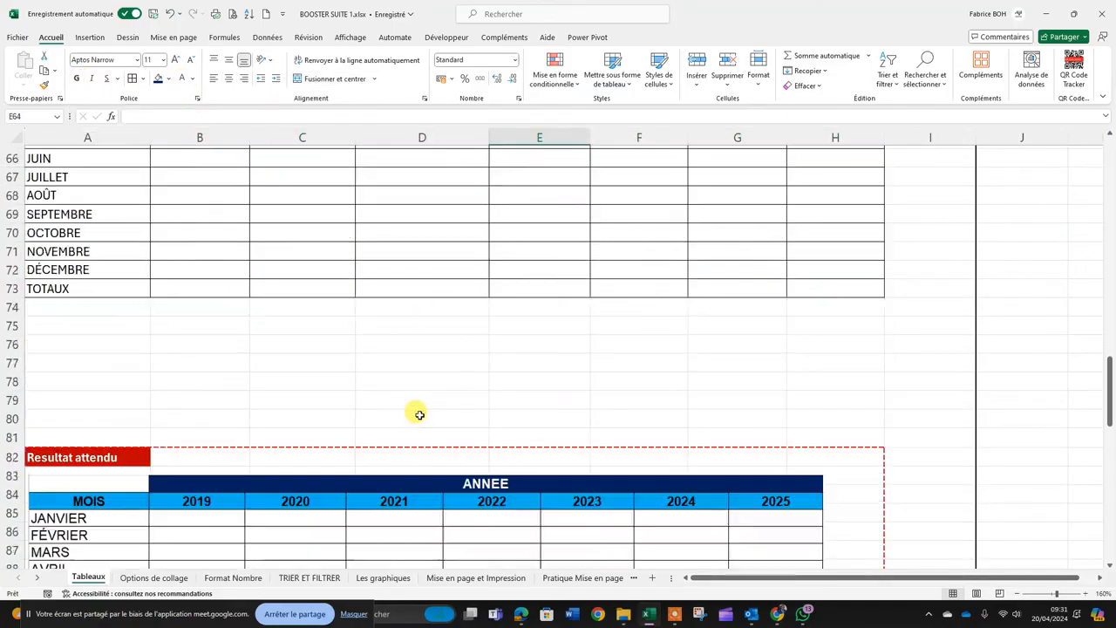
scroll(473, 482, "up", 3)
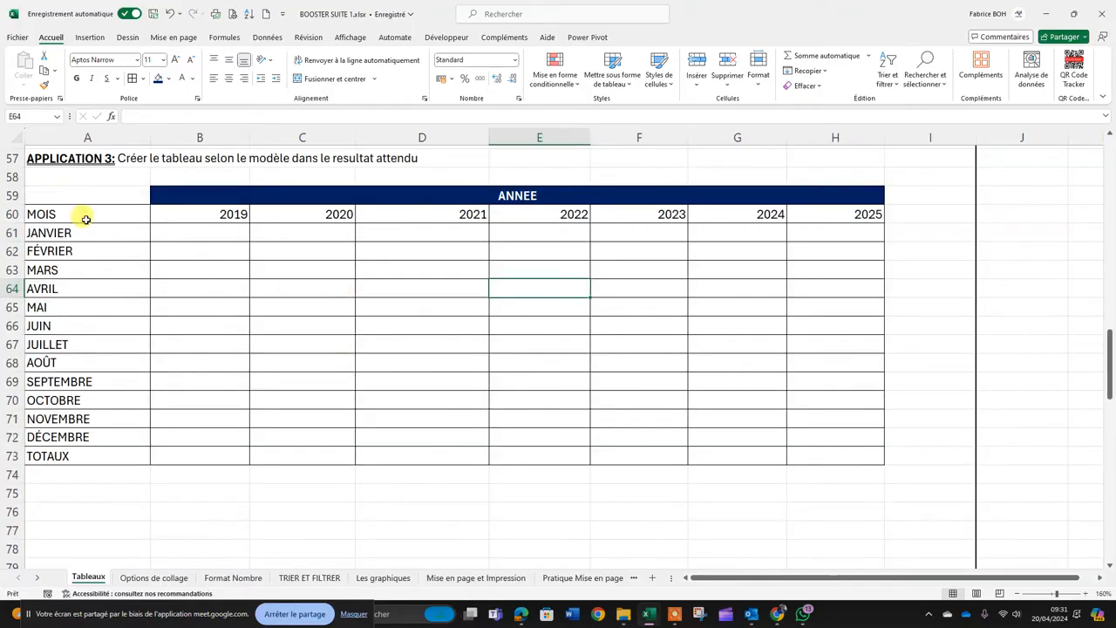
left_click_drag(88, 213, 806, 206)
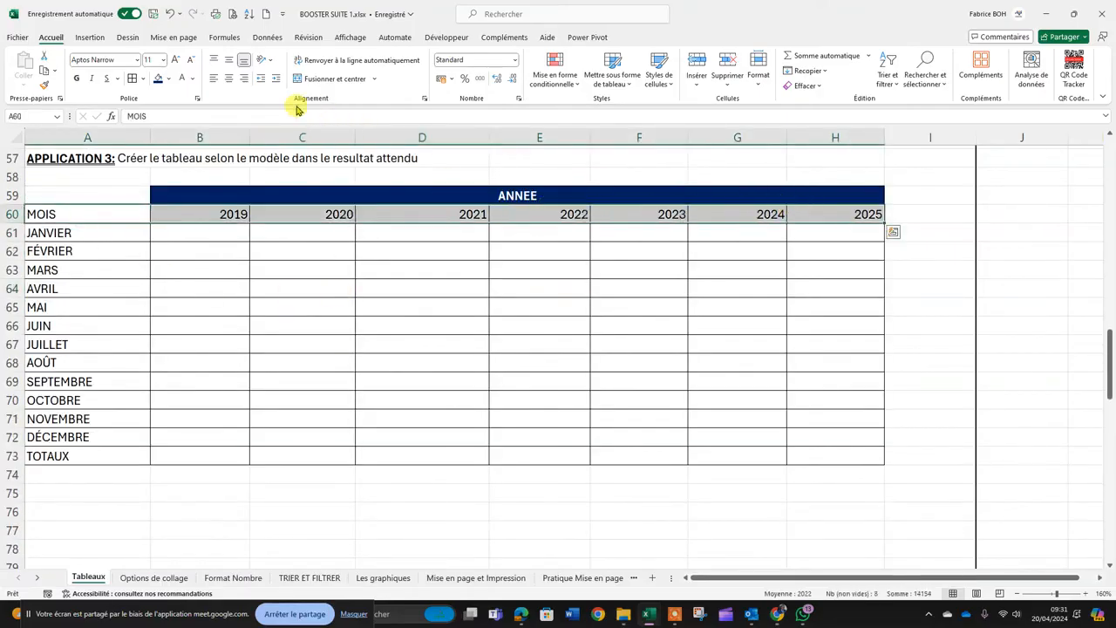
left_click(100, 216)
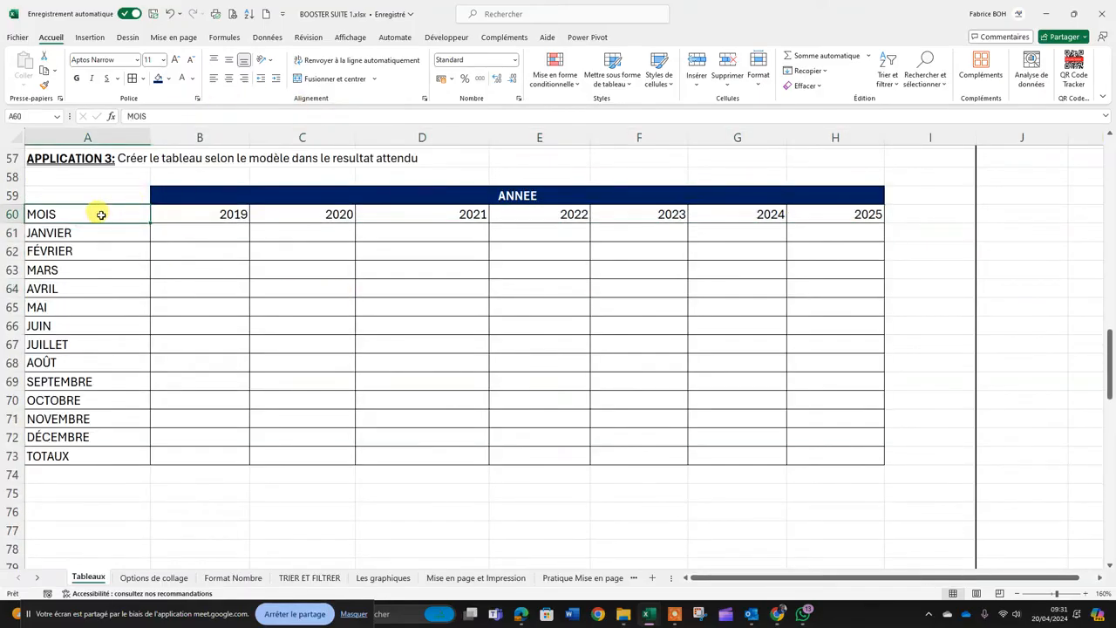
left_click(866, 218, "shift")
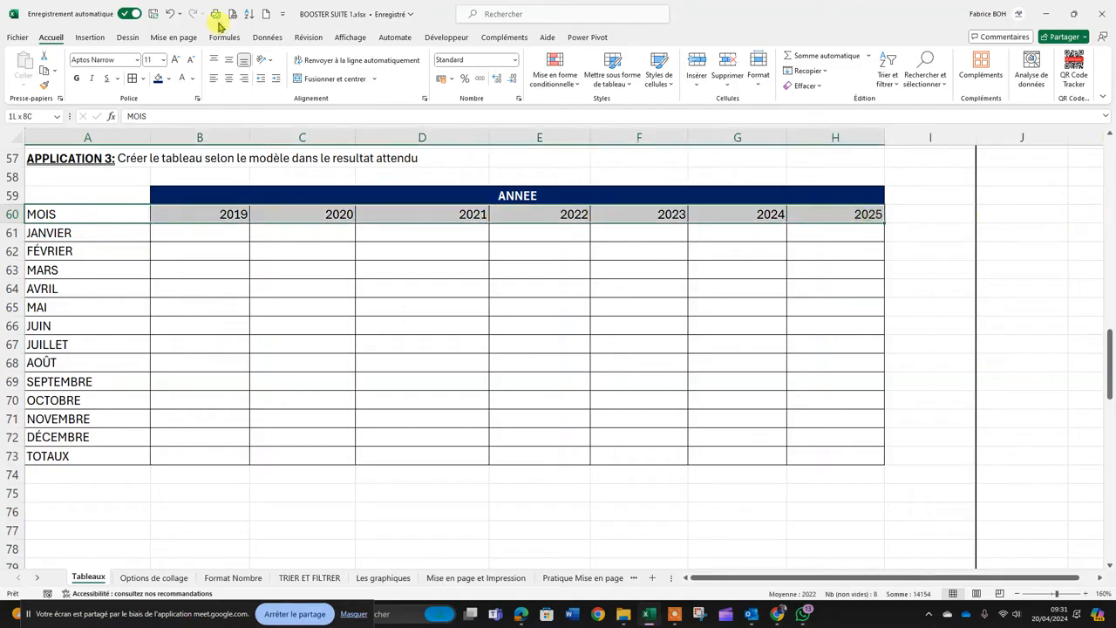
left_click(170, 79)
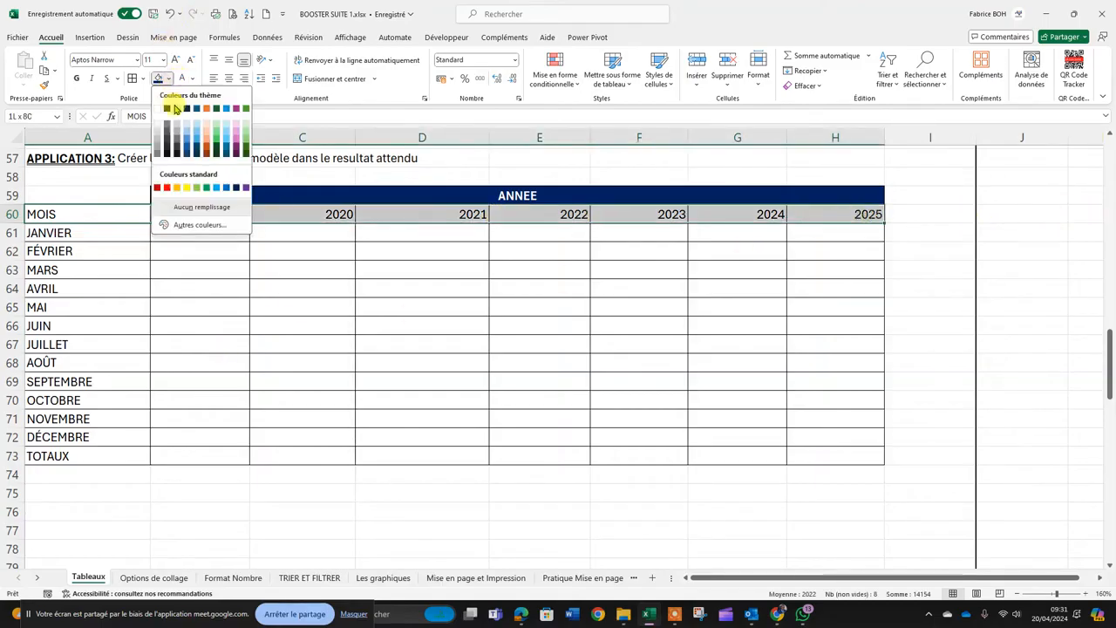
left_click(216, 189)
Step: Center the header row A60:H60 horizontally and vertically and make its text bold
left_click(228, 79)
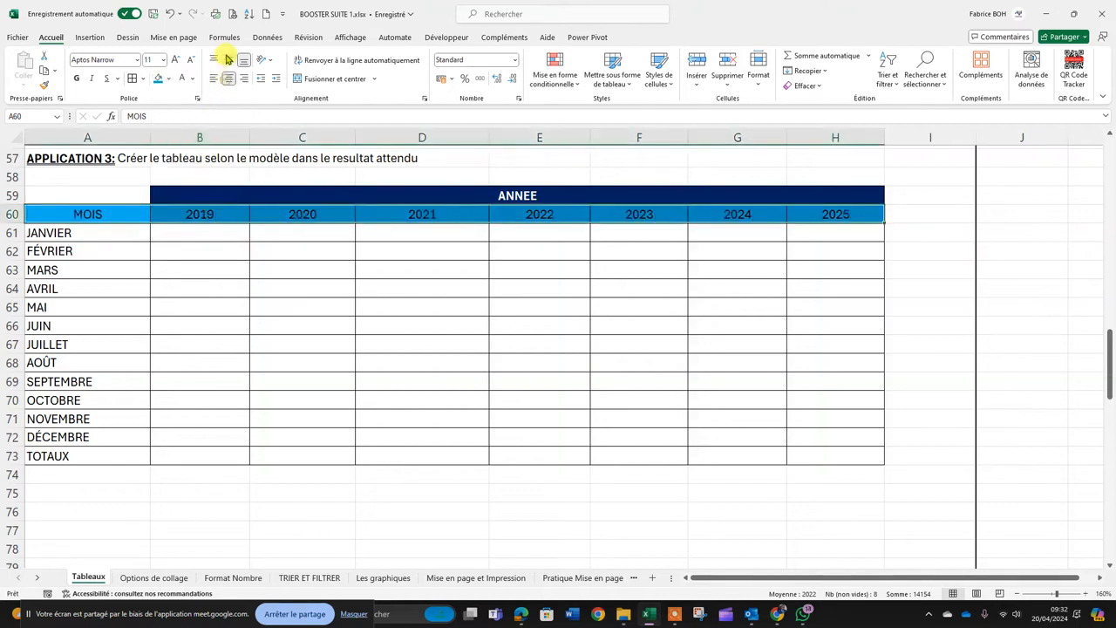
left_click(228, 59)
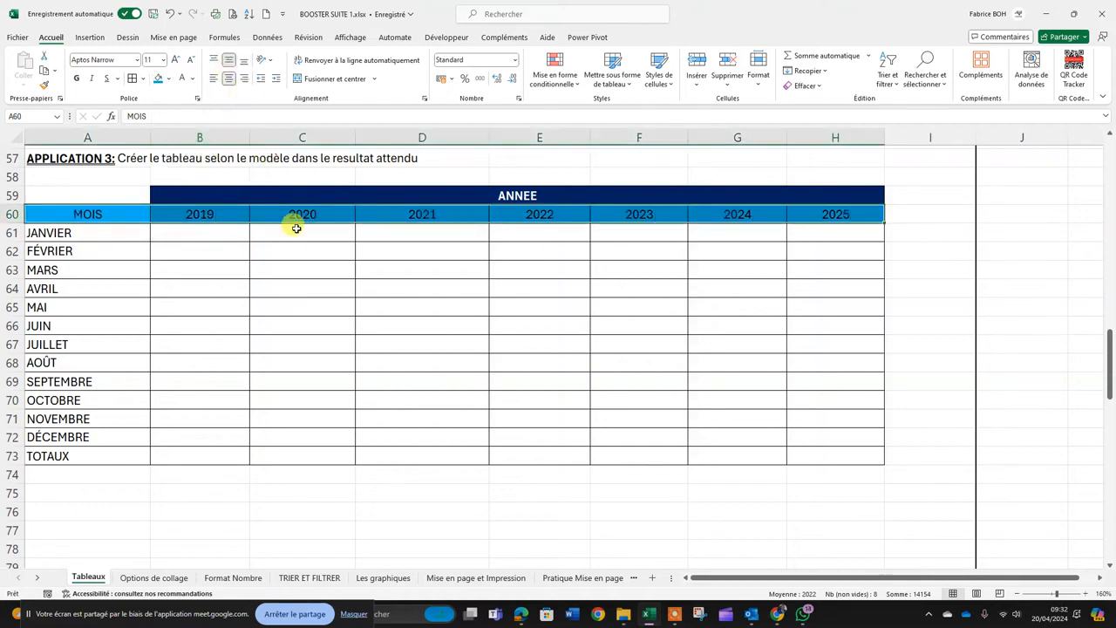
left_click(76, 78)
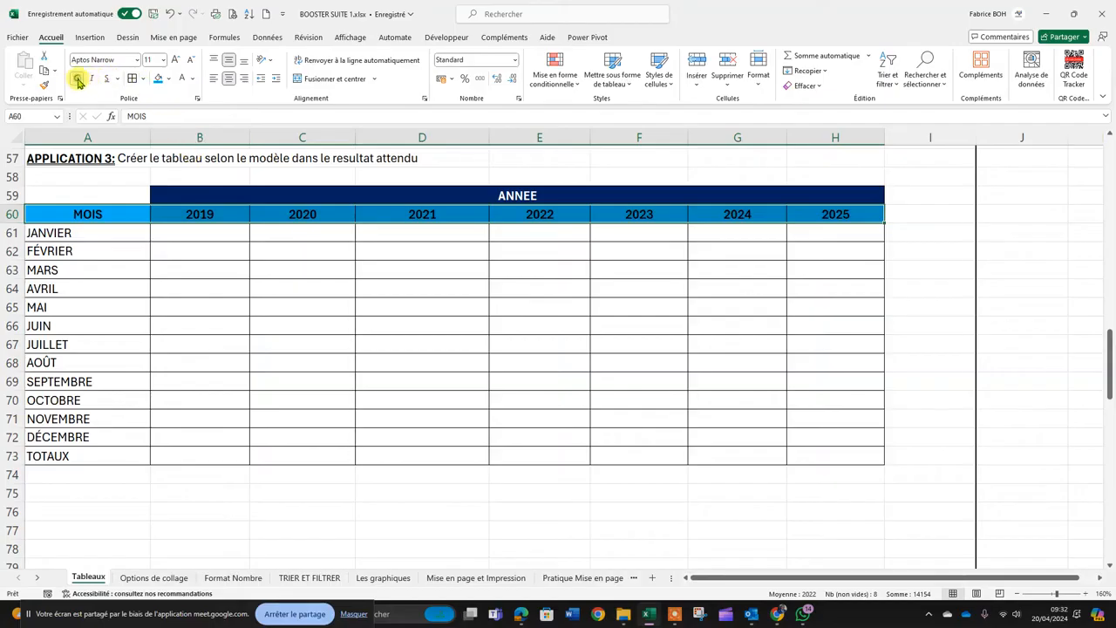
left_click(347, 359)
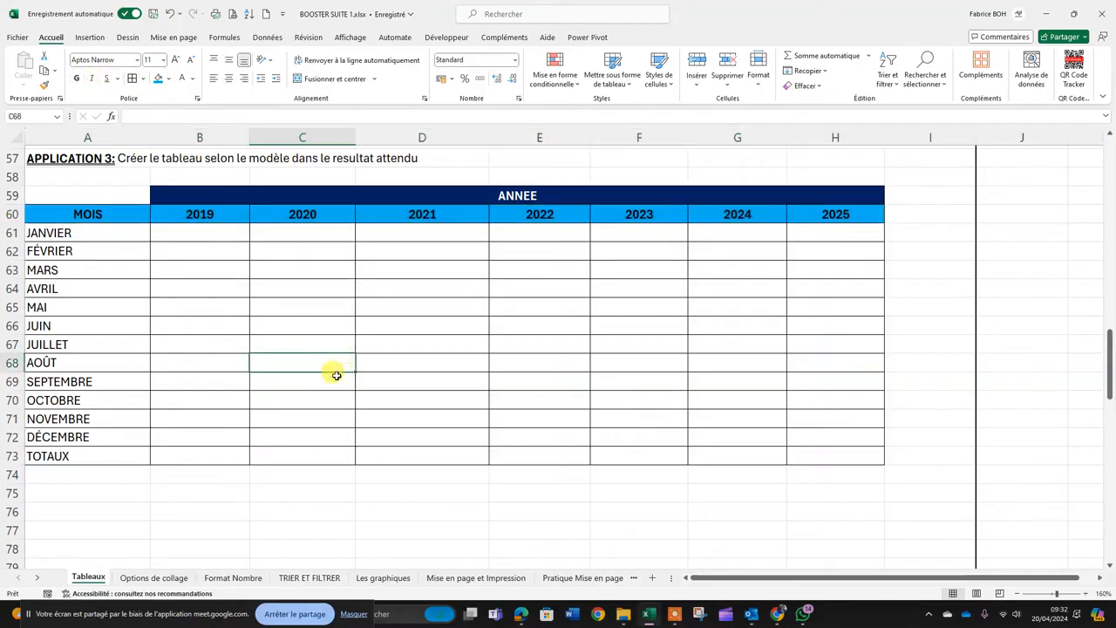
Step: Copy the formatting of the header row A60:H60 onto the TOTAUX row A73:H73
scroll(336, 375, "down", 8)
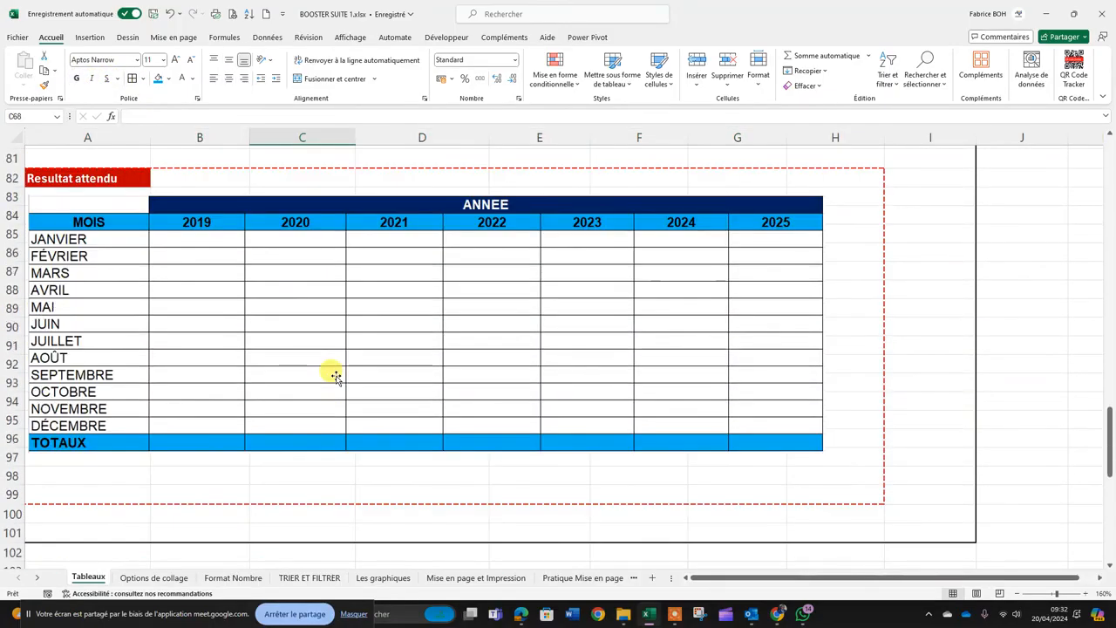
scroll(204, 386, "down", 1)
scroll(252, 289, "up", 6)
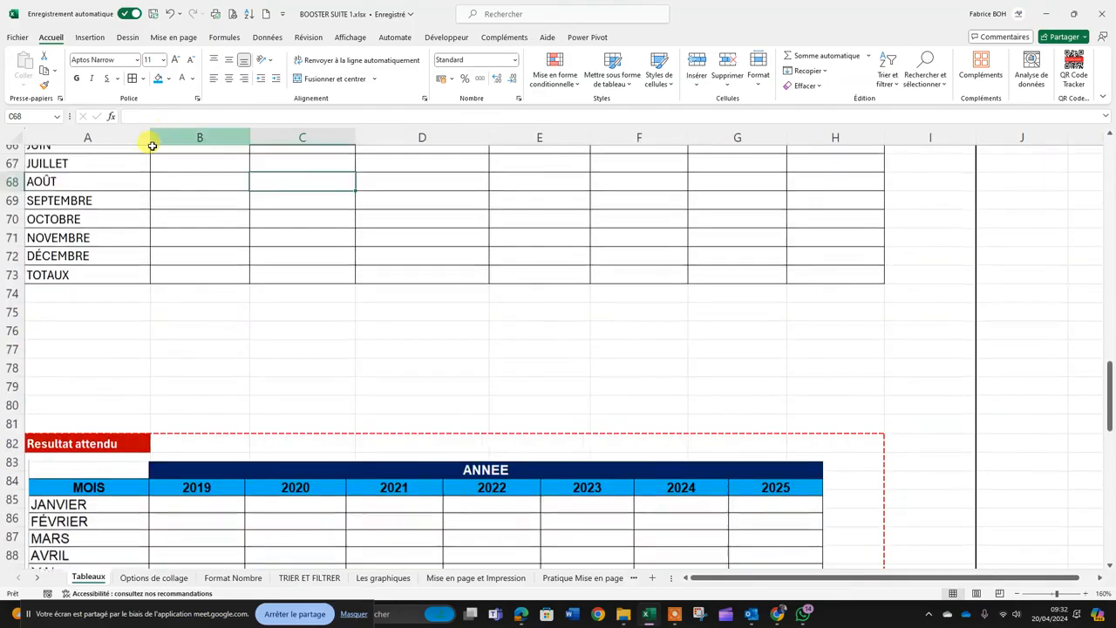
scroll(116, 186, "up", 5)
left_click_drag(82, 324, 799, 323)
left_click(45, 86)
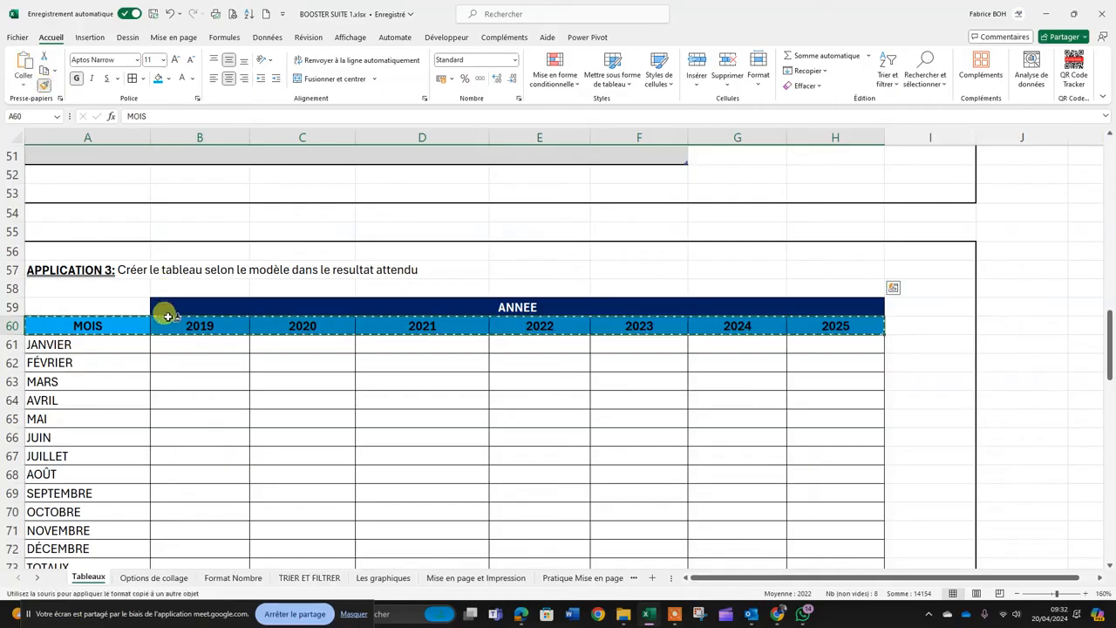
scroll(105, 349, "down", 5)
left_click(78, 287)
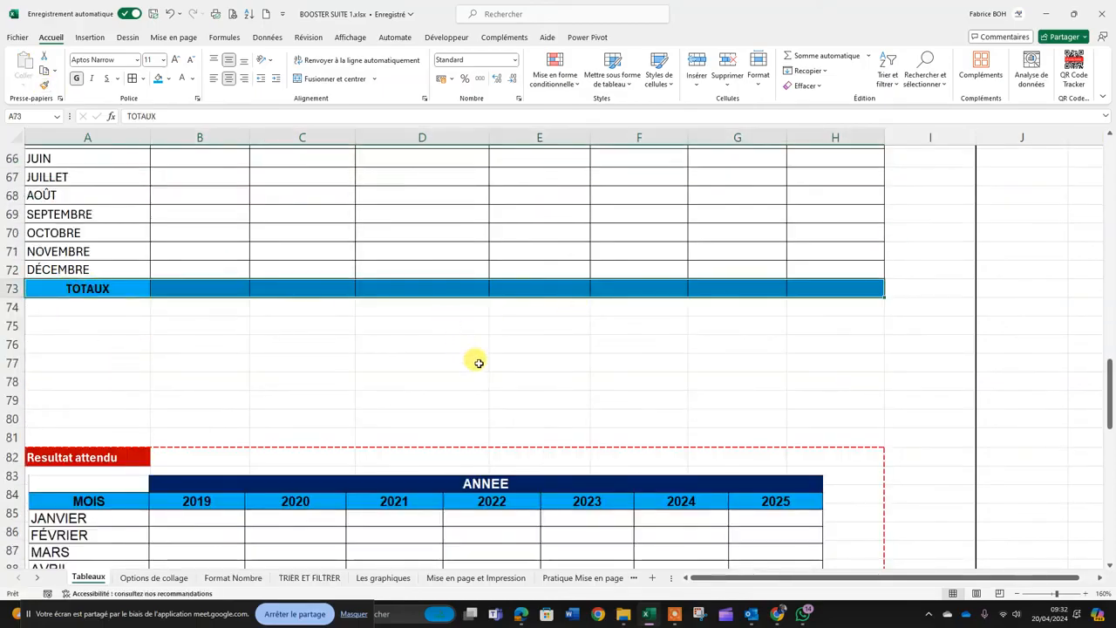
Step: Left-align the MOIS label in A60 and the TOTAUX label in A73
scroll(475, 364, "down", 5)
scroll(478, 362, "up", 6)
scroll(479, 363, "up", 4)
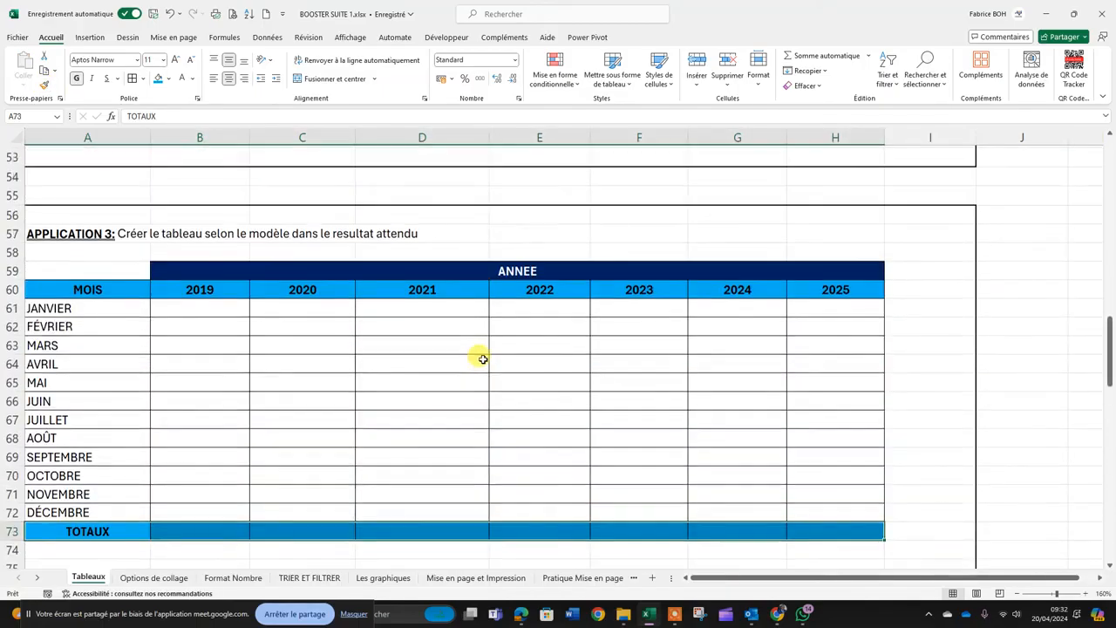
scroll(180, 277, "down", 1)
left_click(94, 265)
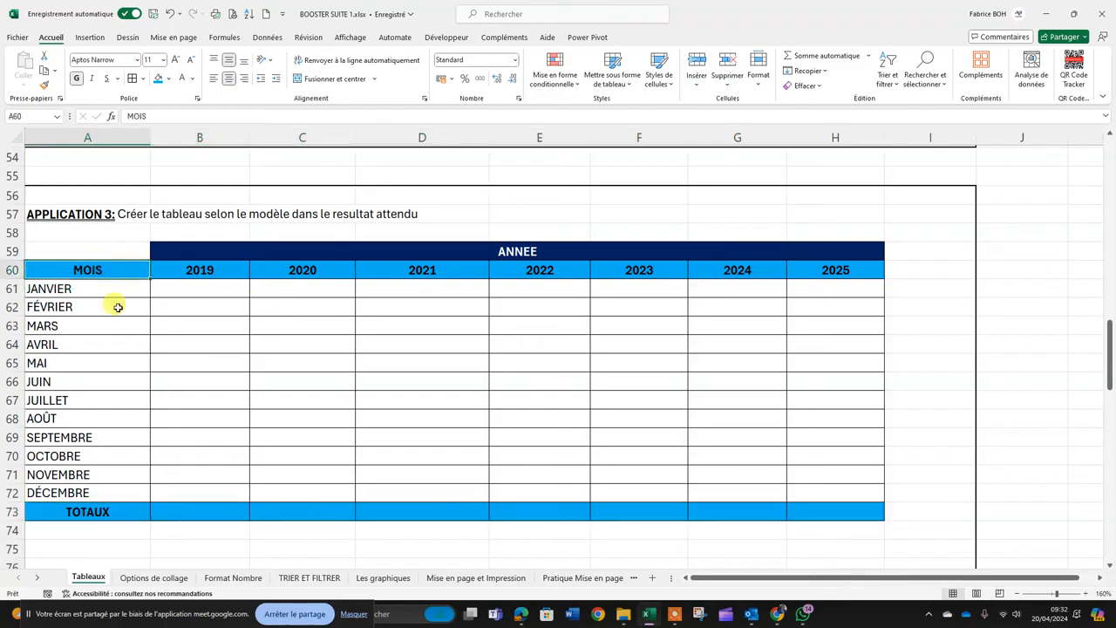
left_click(95, 512, "ctrl")
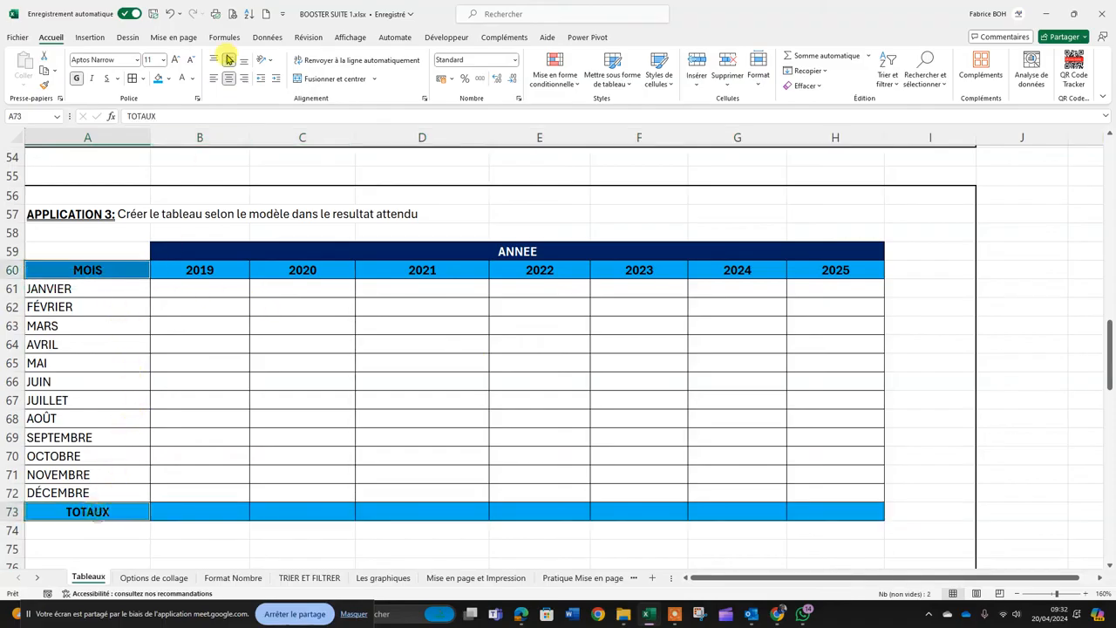
left_click(213, 78)
left_click(421, 337)
Step: Compare the finished Application 3 table with its expected-result model below
scroll(317, 354, "down", 6)
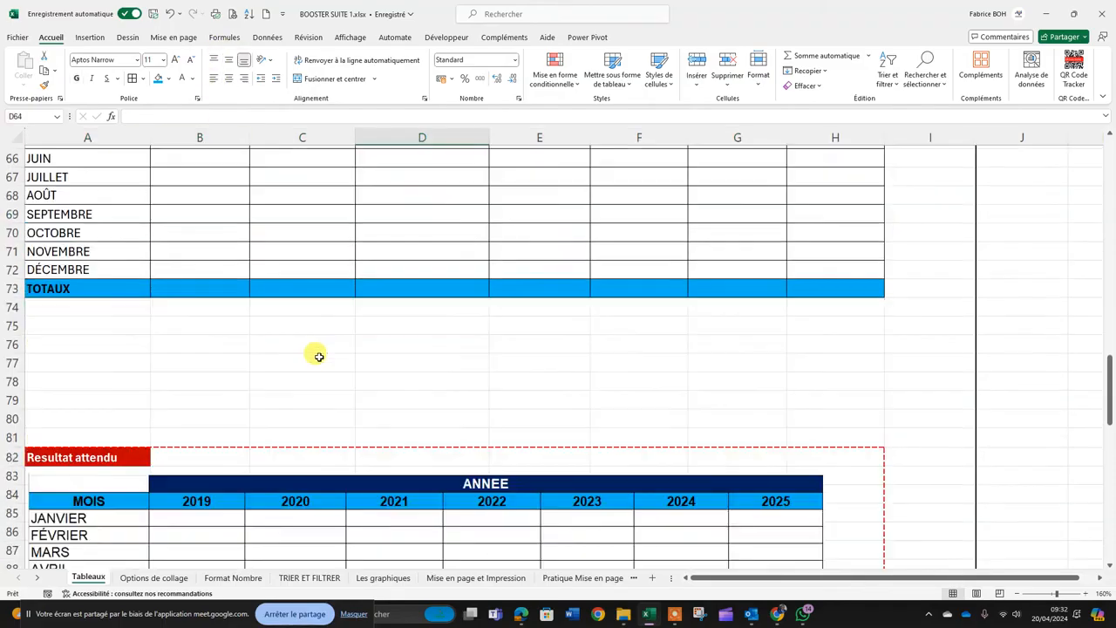
scroll(317, 355, "down", 2)
scroll(317, 354, "up", 11)
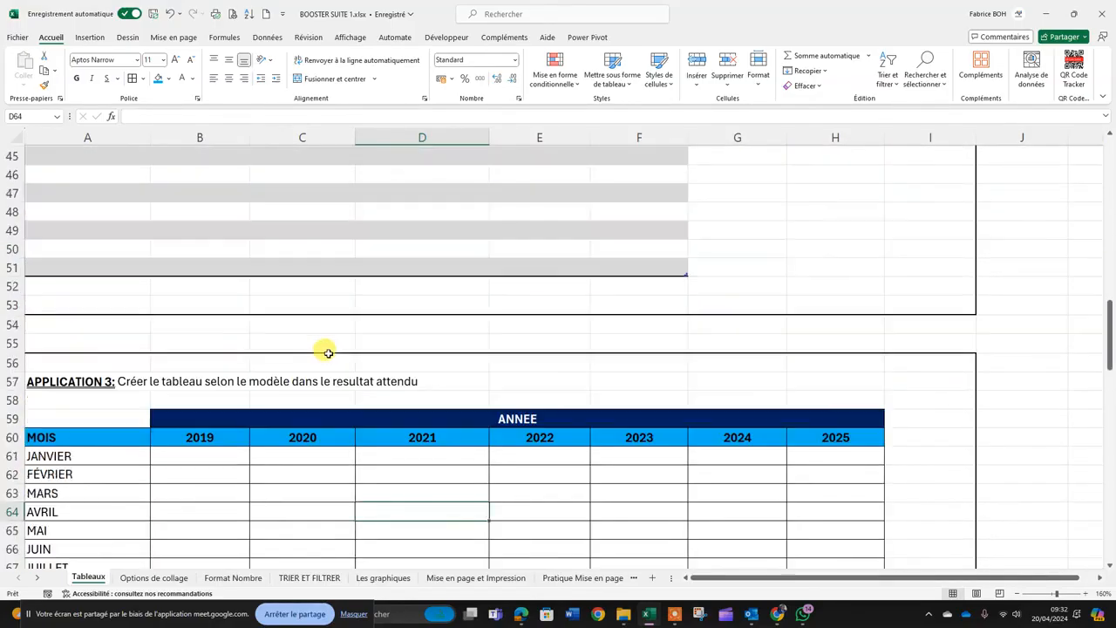
scroll(323, 353, "down", 2)
scroll(957, 394, "down", 3)
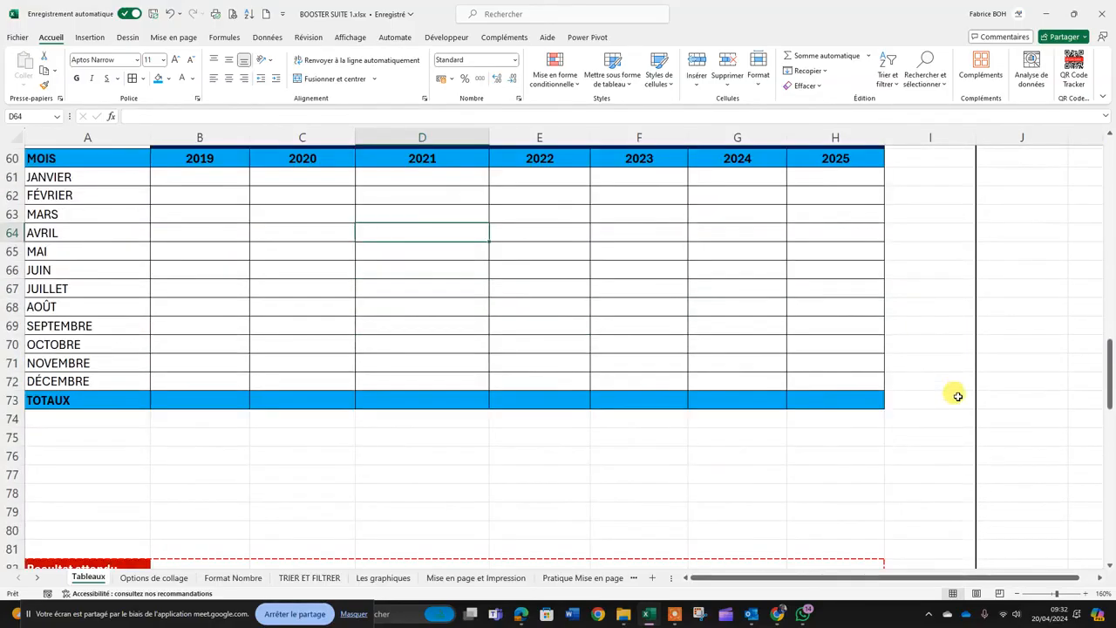
scroll(957, 394, "down", 6)
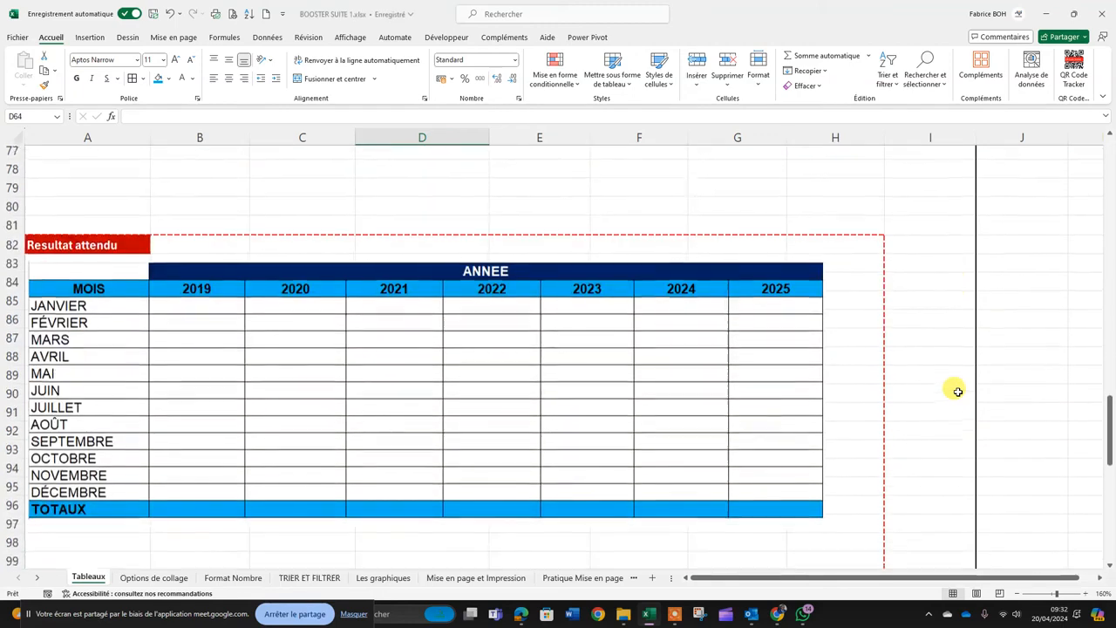
scroll(958, 392, "up", 8)
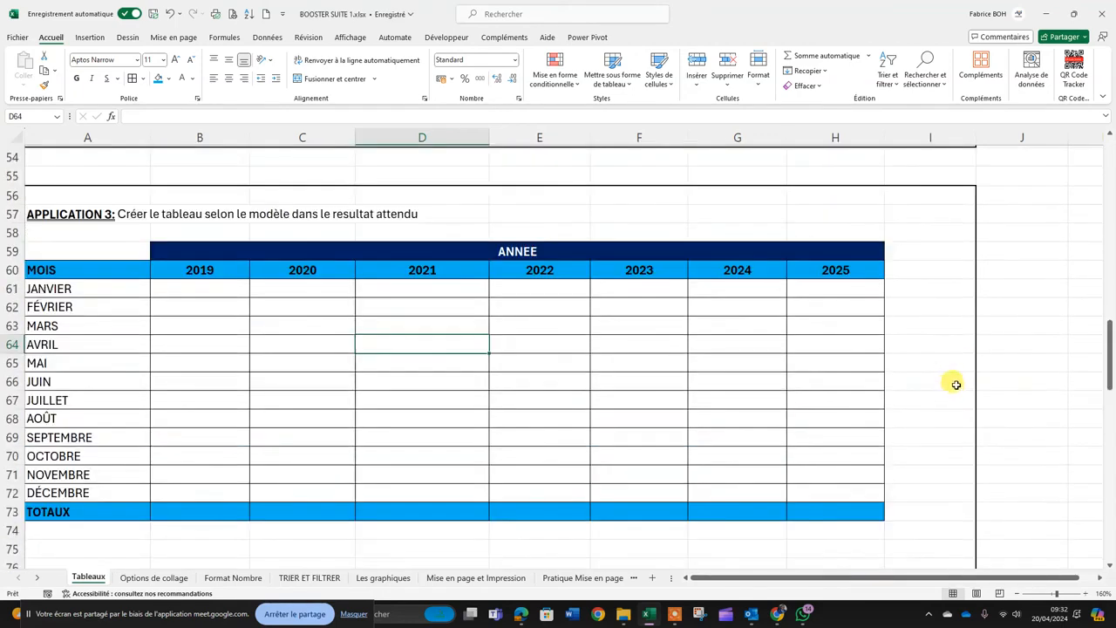
Step: Apply red double-line vertical borders to the data cells B61:H72, both between the columns and on the outer sides
mouse_move(179, 291)
left_mouse_down()
mouse_move(712, 331)
mouse_move(847, 436)
mouse_move(845, 481)
mouse_move(825, 478)
left_mouse_up()
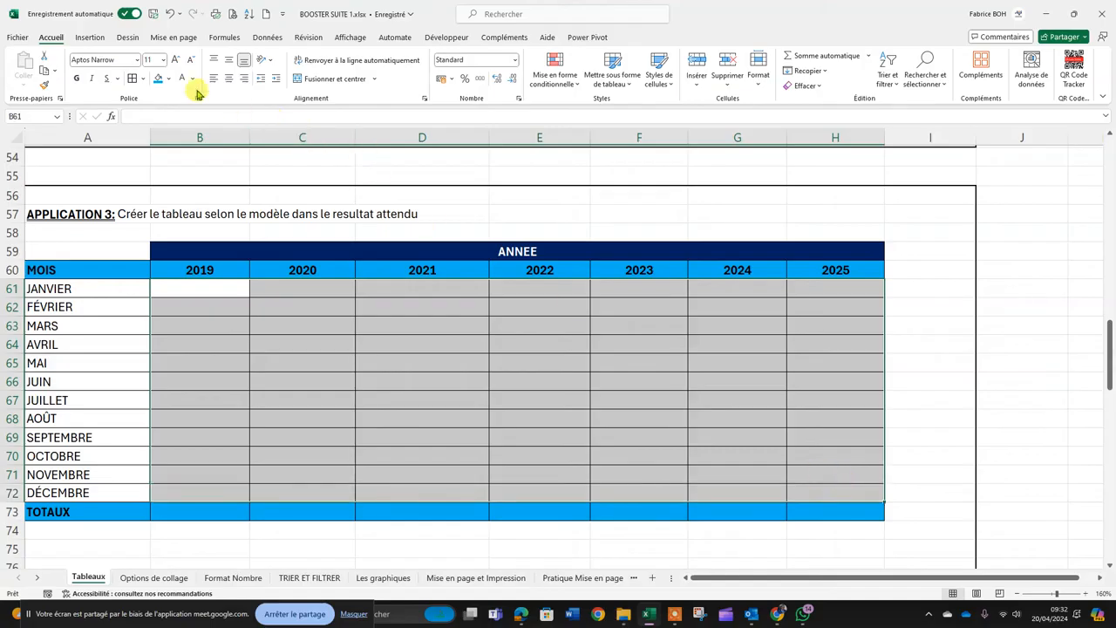
left_click(144, 79)
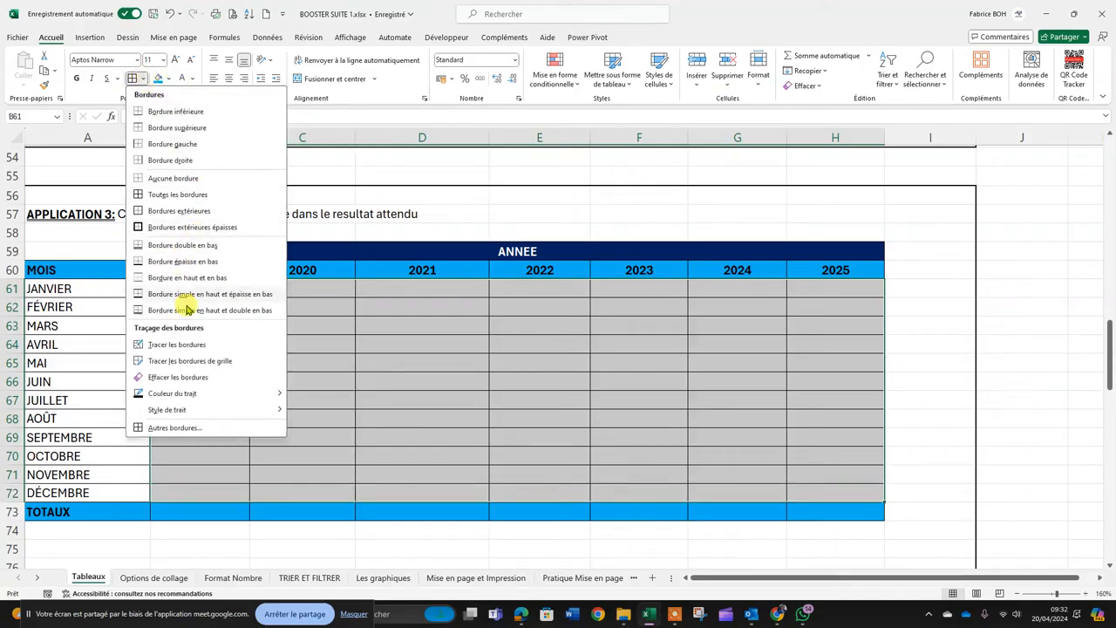
left_click(188, 427)
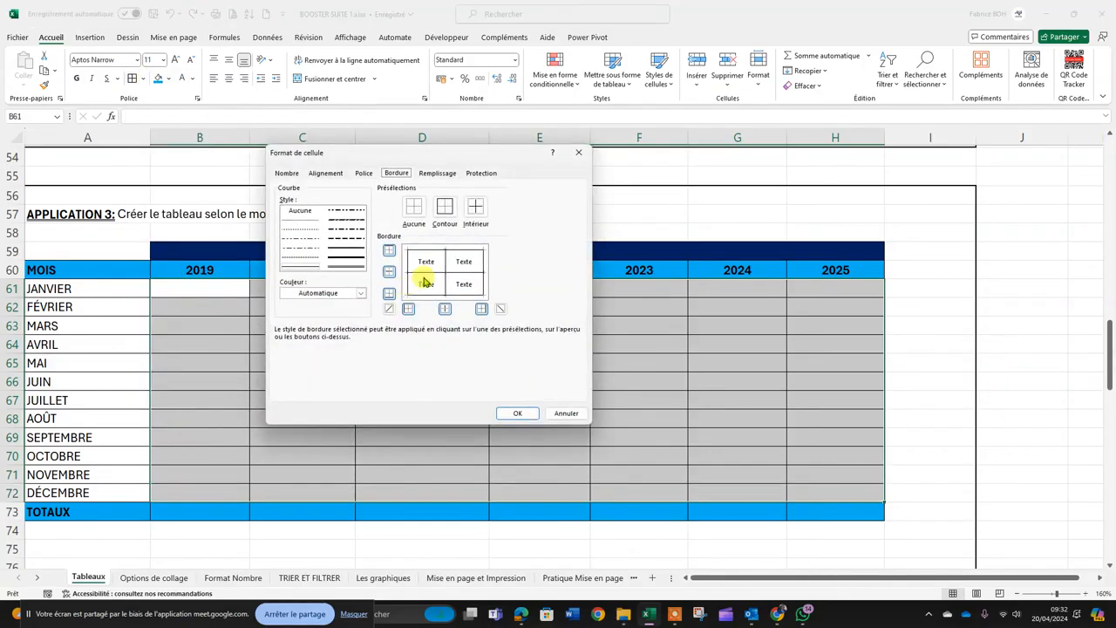
left_click(342, 269)
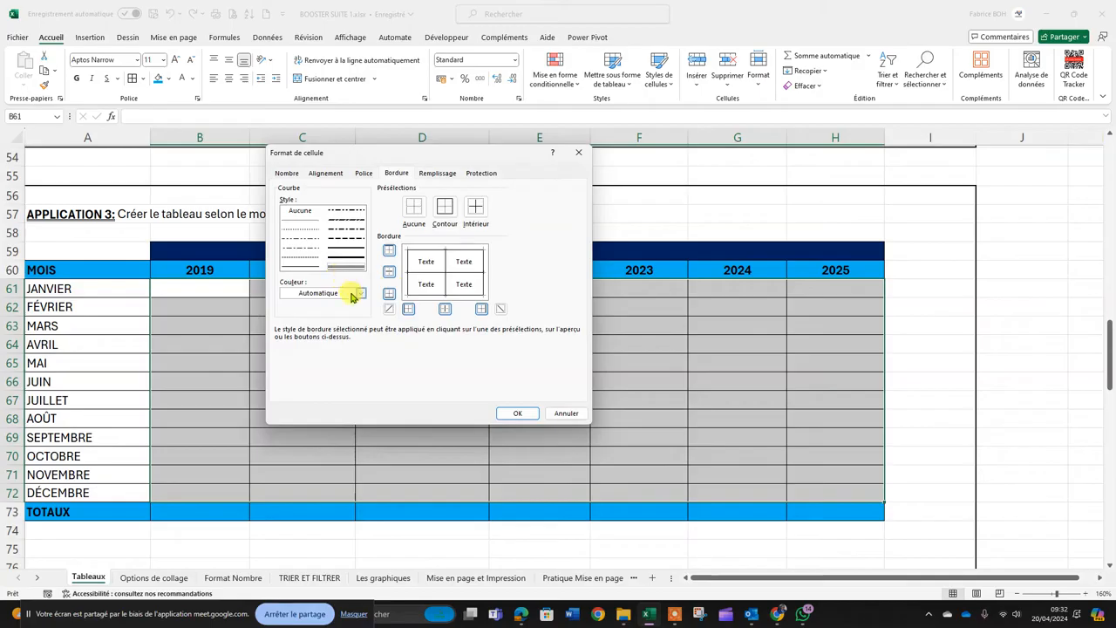
left_click(359, 294)
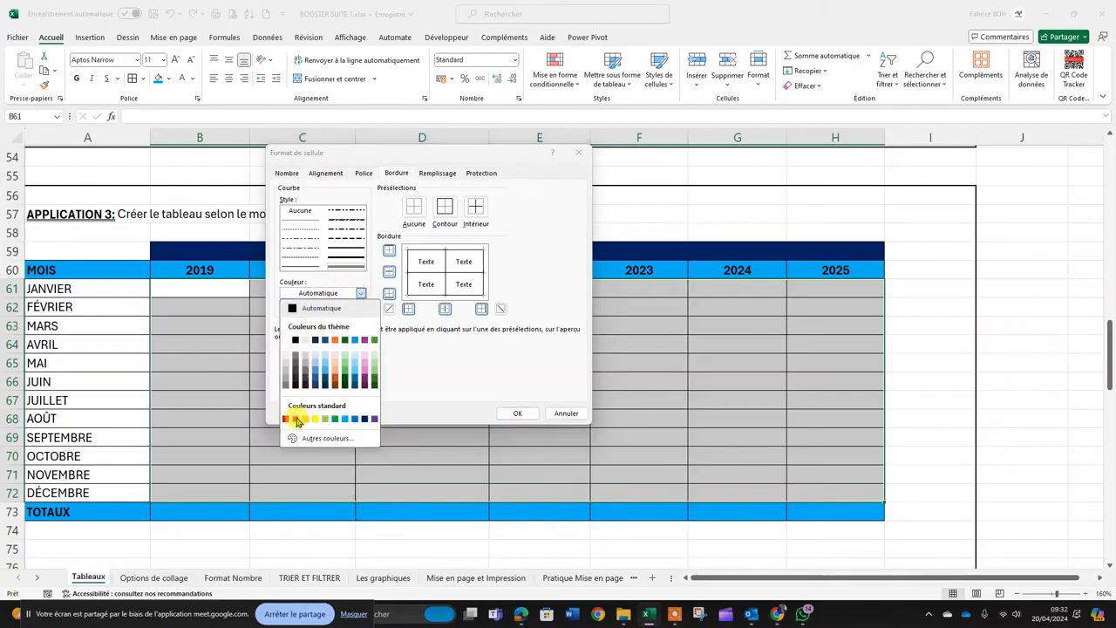
left_click(296, 419)
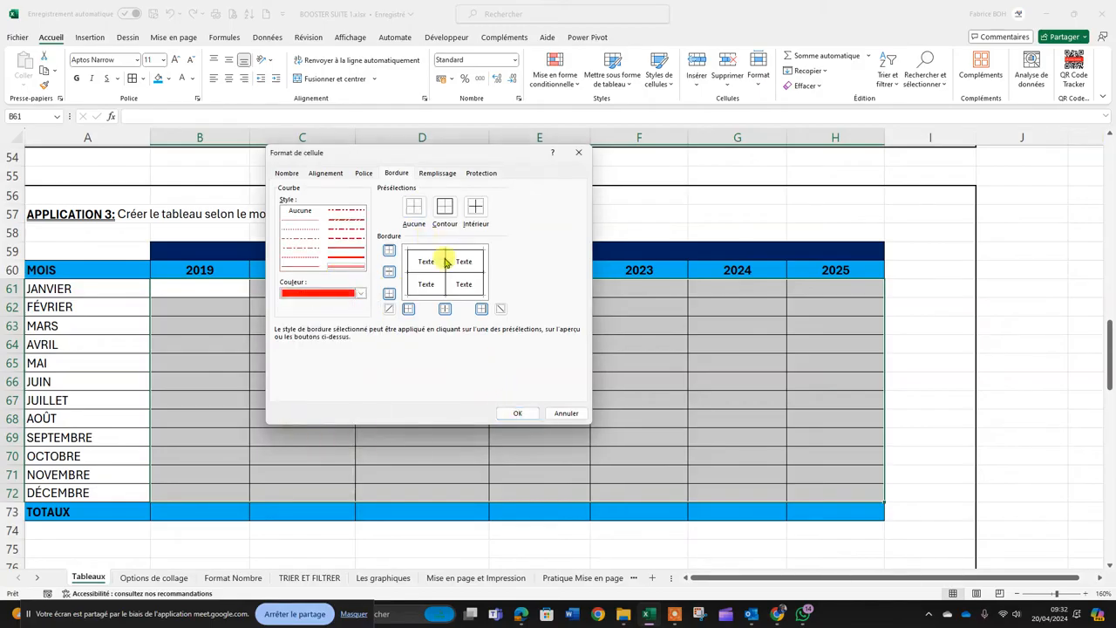
left_click(483, 275)
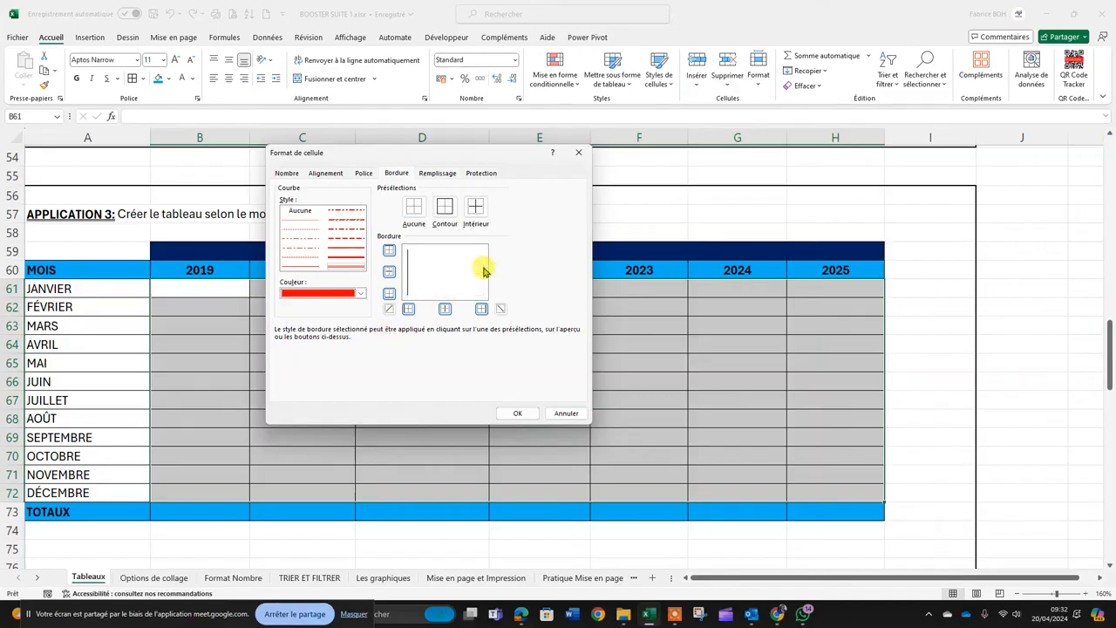
left_click(518, 413)
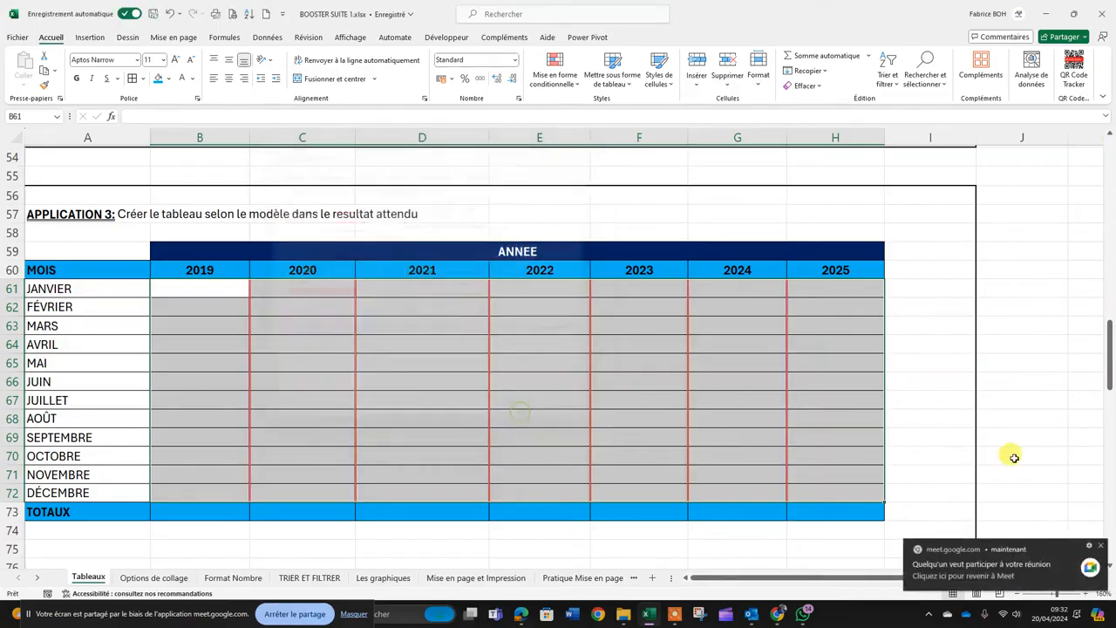
left_click(847, 417)
scroll(587, 441, "down", 1)
scroll(586, 429, "up", 1)
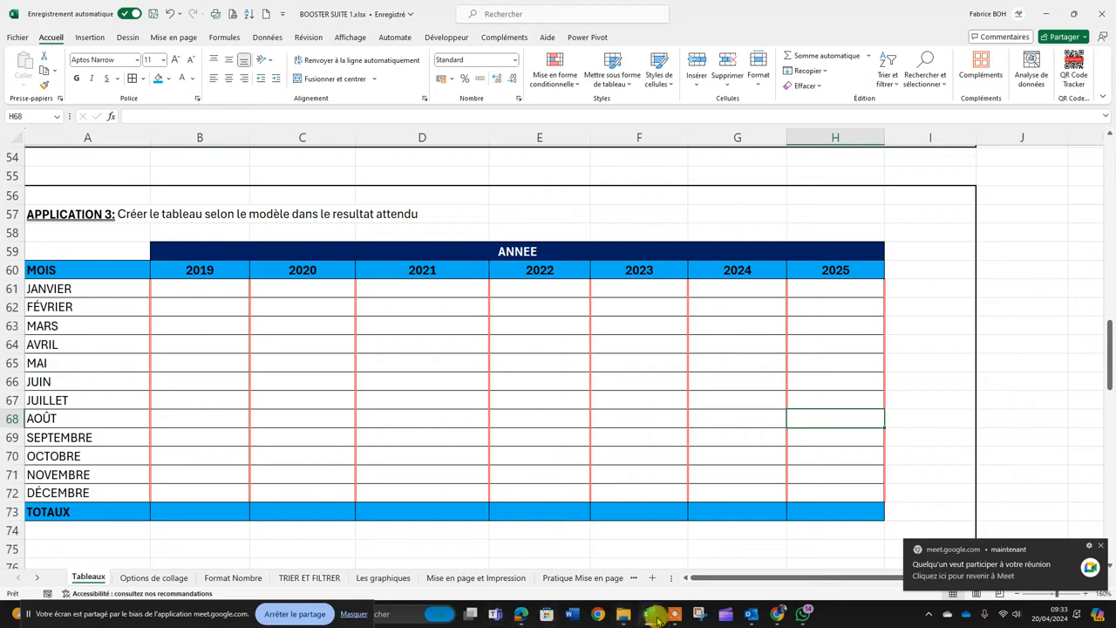
mouse_move(667, 610)
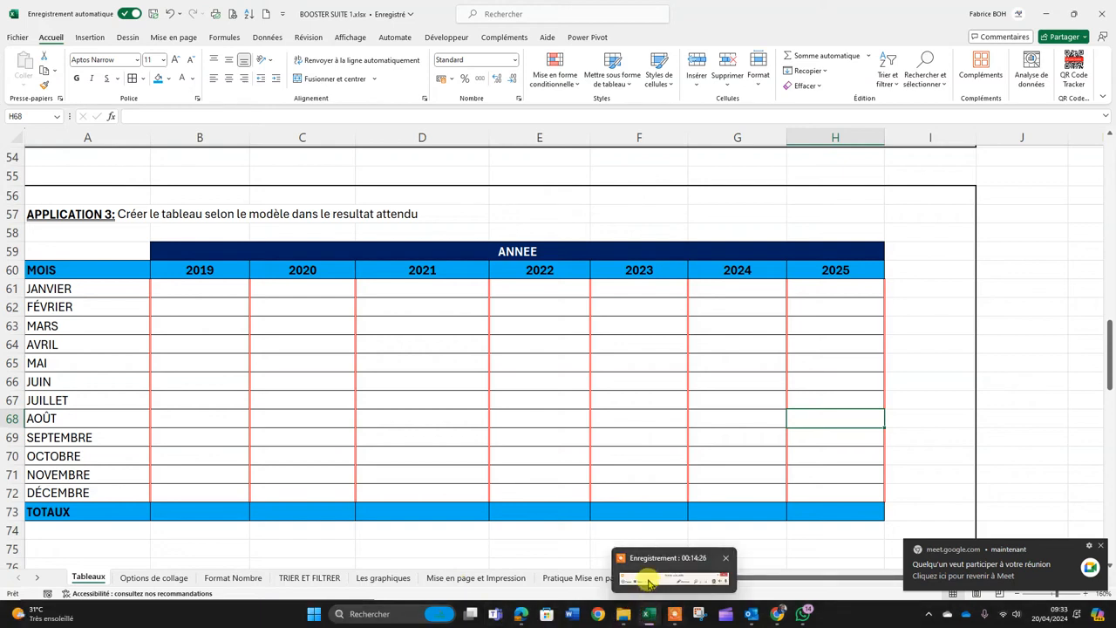
left_click(660, 596)
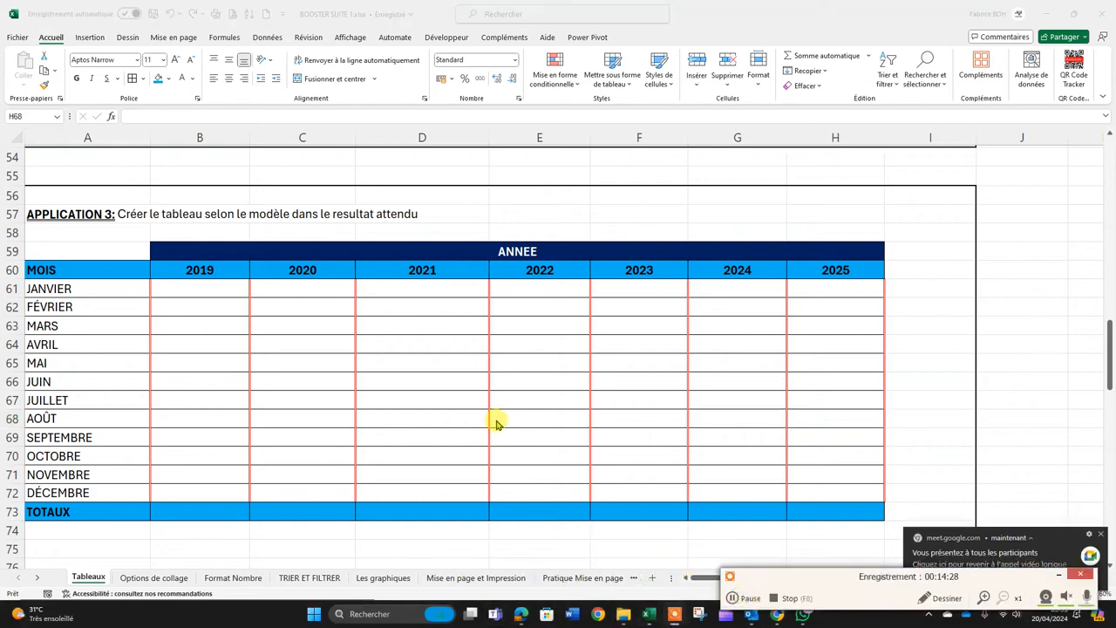
left_click_drag(824, 576, 126, 615)
left_click(393, 410)
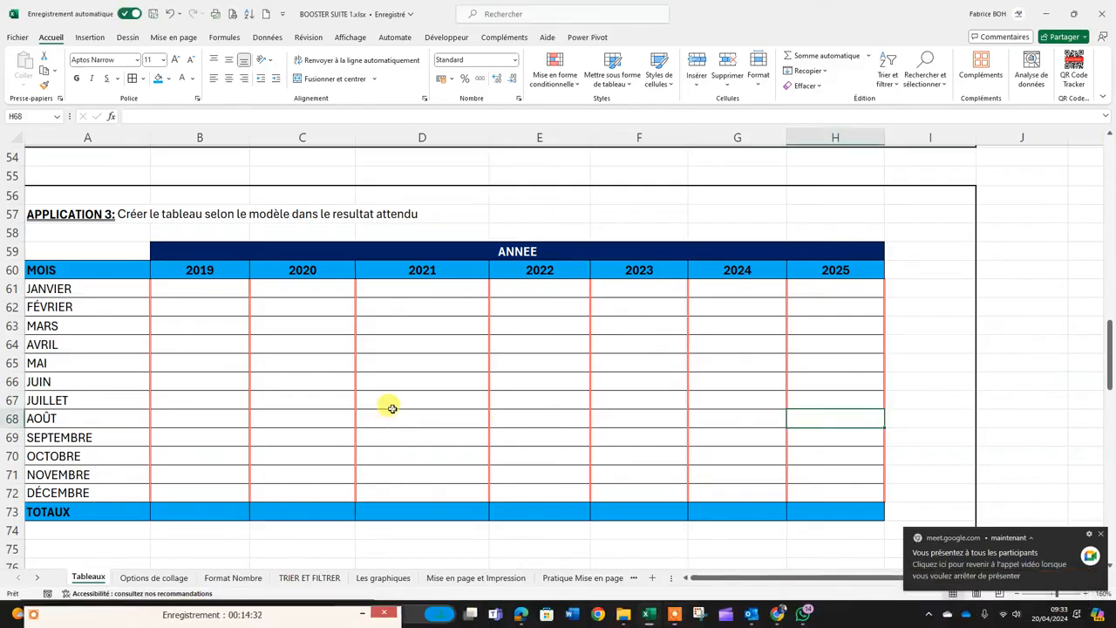
scroll(450, 378, "down", 1)
scroll(449, 378, "up", 1)
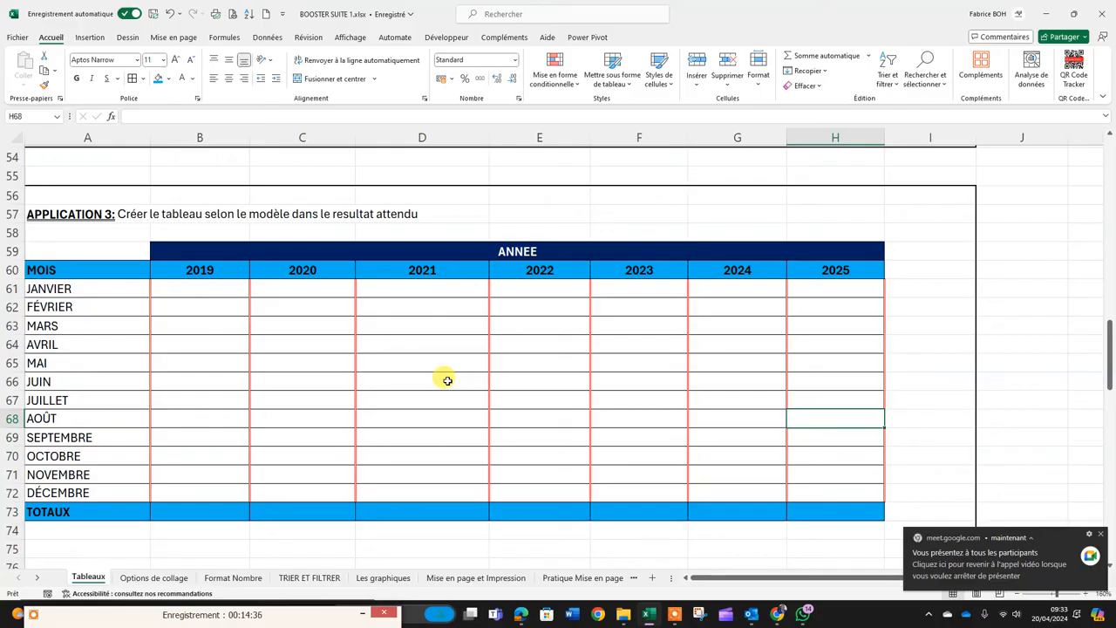
Step: Replace the red double vertical borders of the data cells B61:H72 with plain thin black borders
left_click_drag(159, 288, 829, 493)
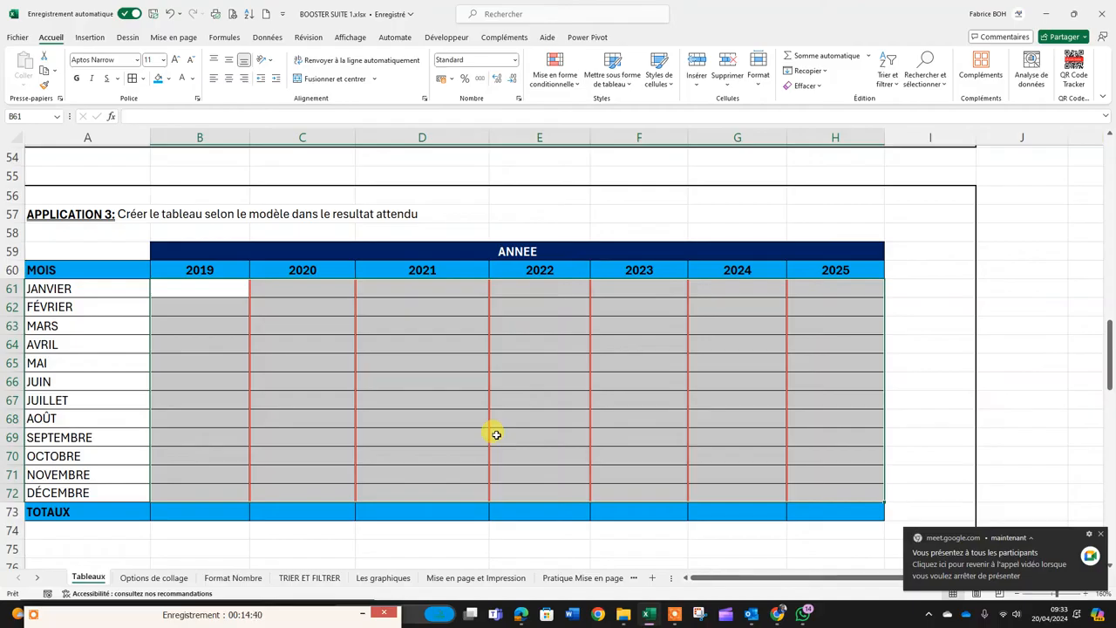
scroll(535, 410, "up", 1)
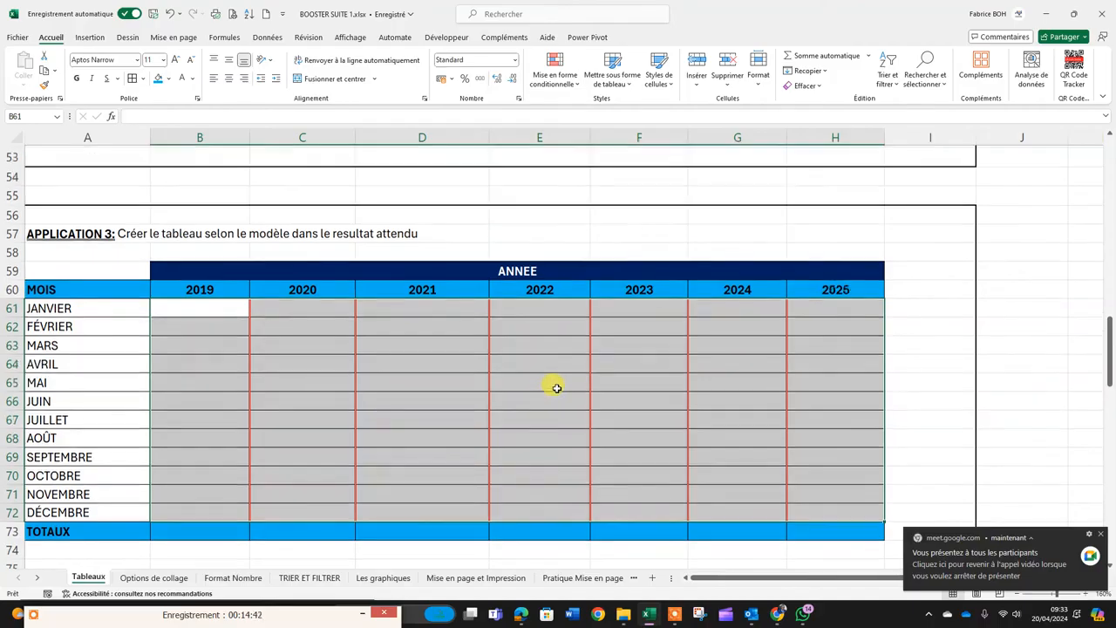
scroll(479, 371, "down", 2)
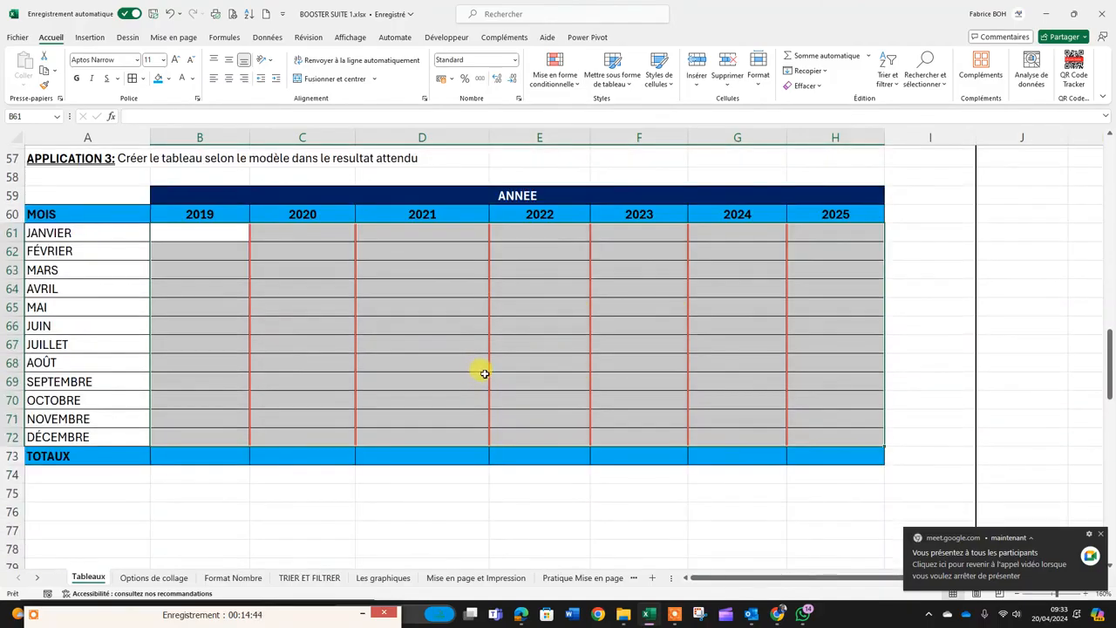
left_click(546, 379)
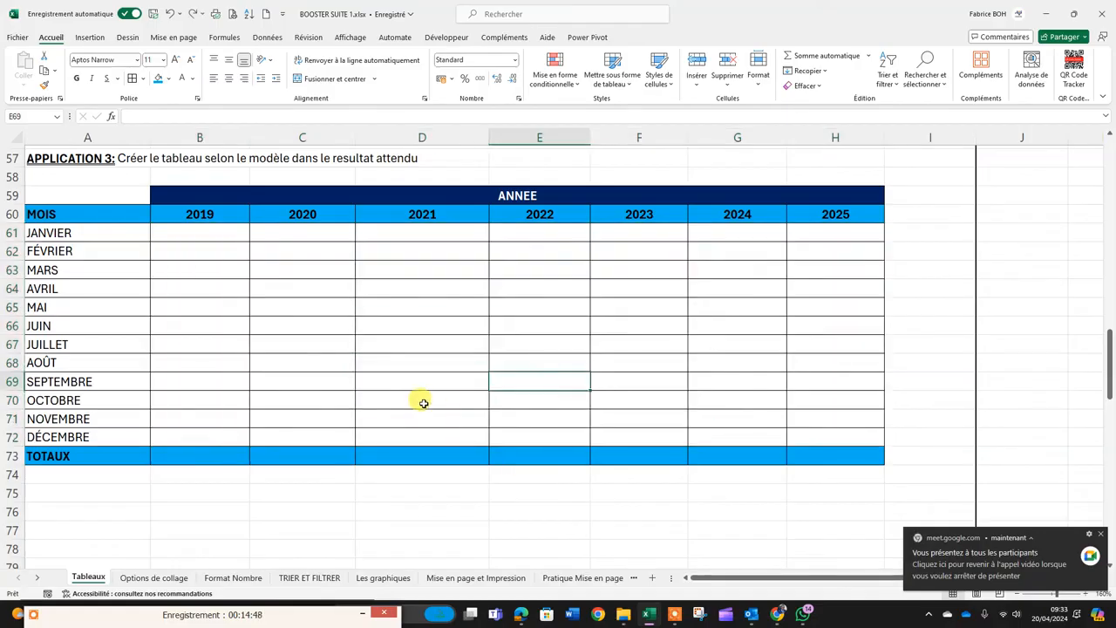
Step: Make the month names in A61:A72 bold
left_click_drag(79, 229, 85, 427)
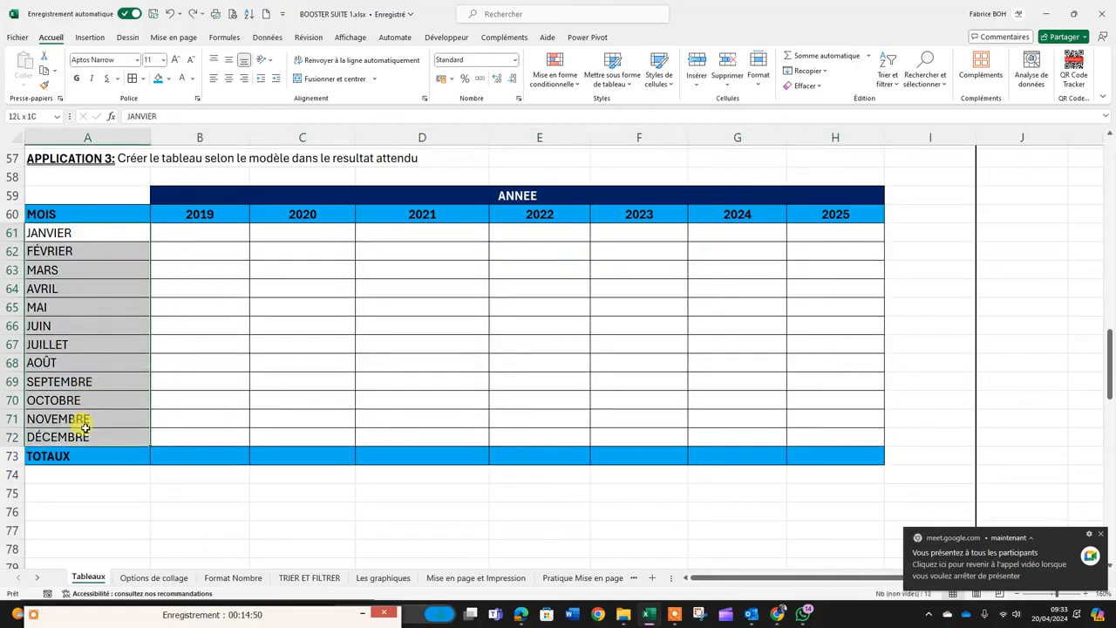
left_click(76, 78)
left_click(294, 313)
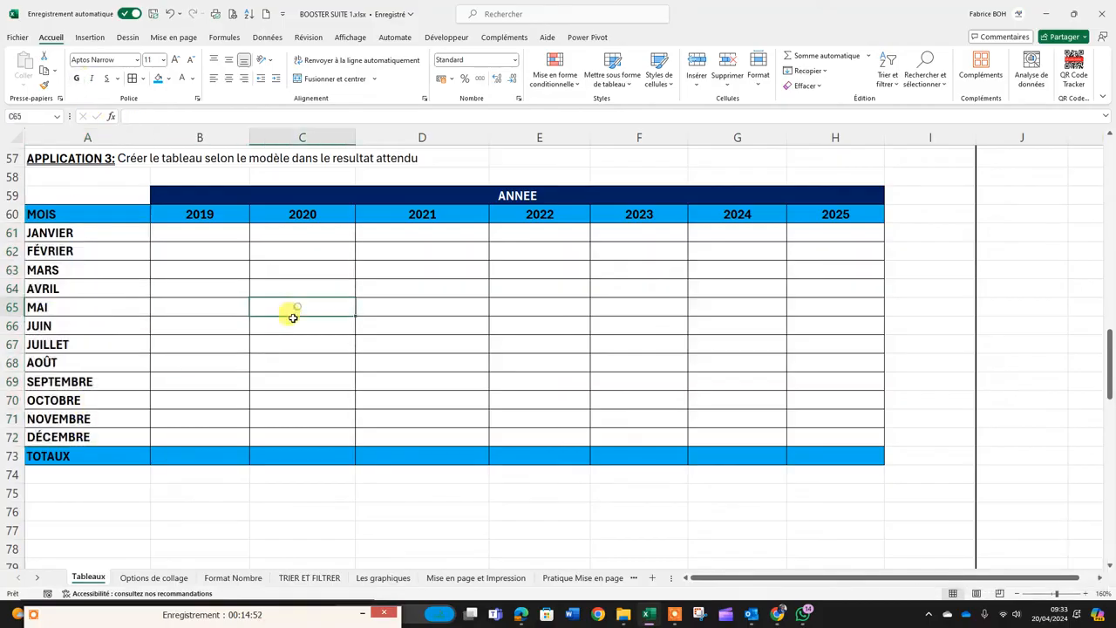
Step: Examine the Application 4 instructions and the product revenue data starting at row 110
scroll(293, 317, "down", 14)
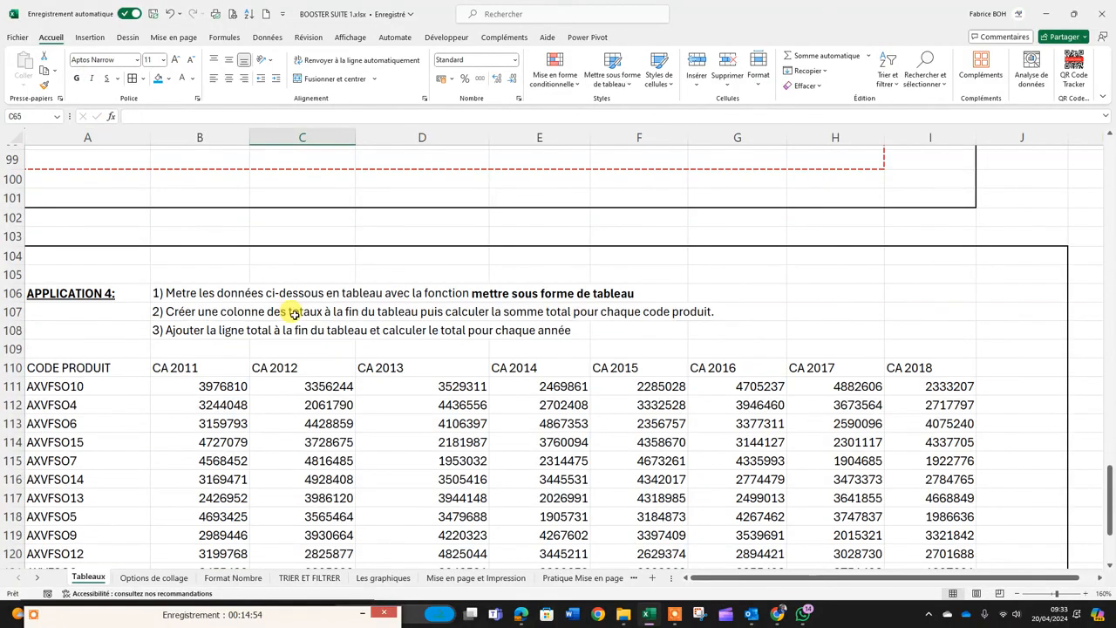
scroll(294, 313, "down", 1)
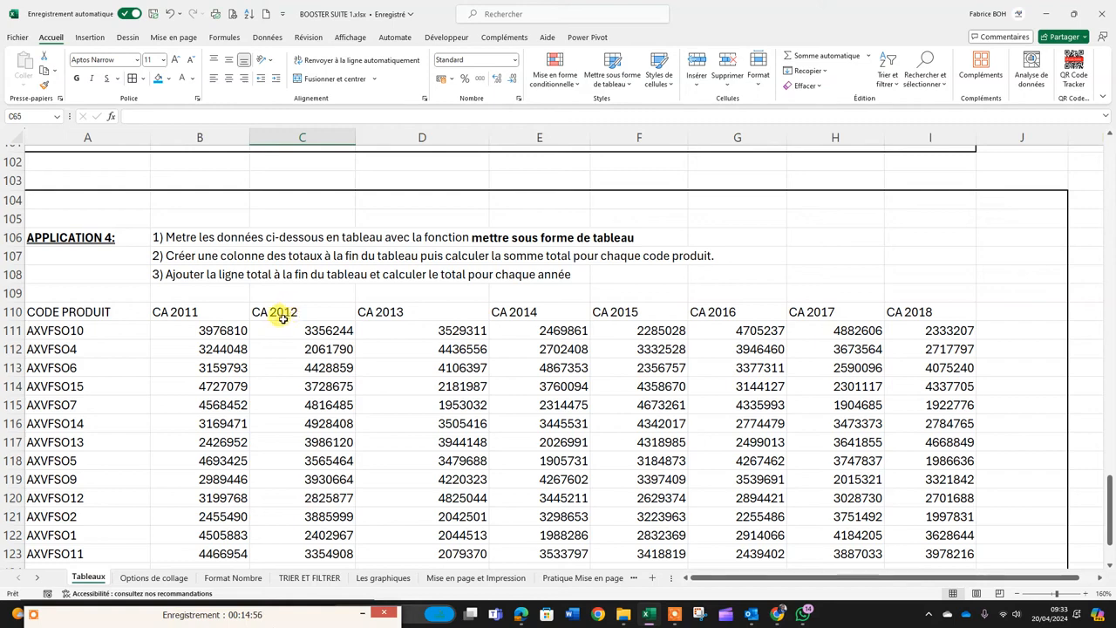
left_click(237, 348)
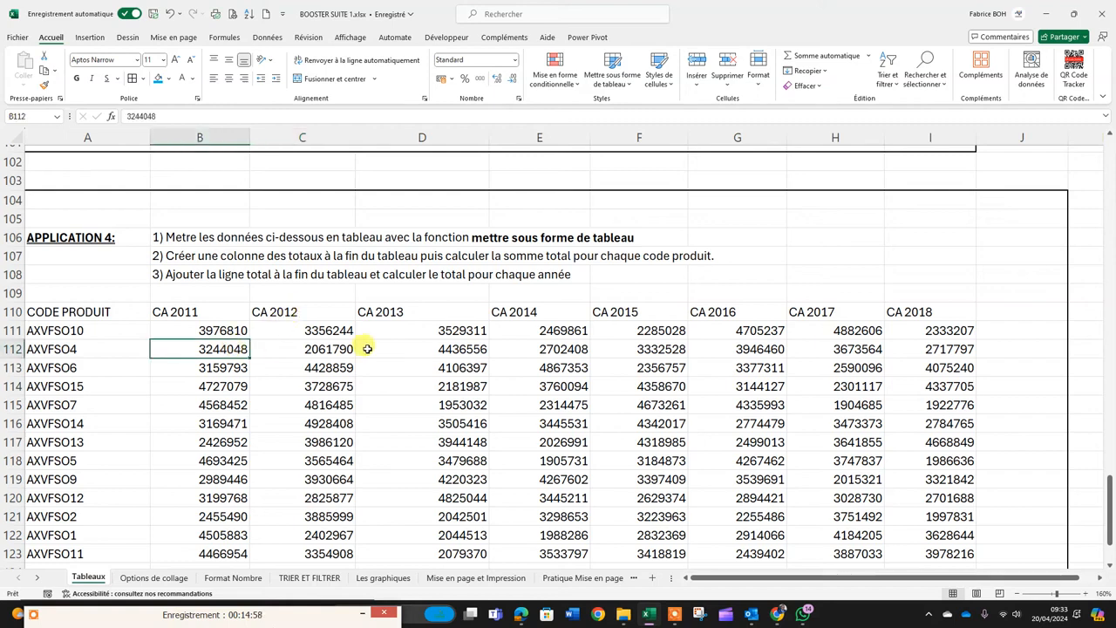
left_click(295, 390)
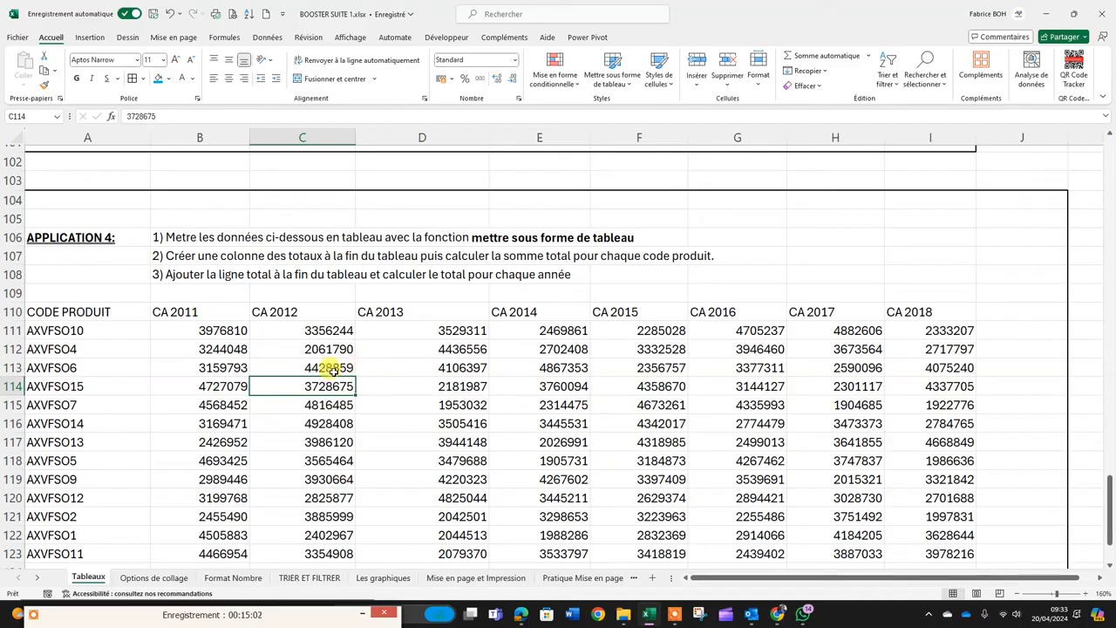
left_click_drag(124, 306, 354, 384)
left_click(304, 421)
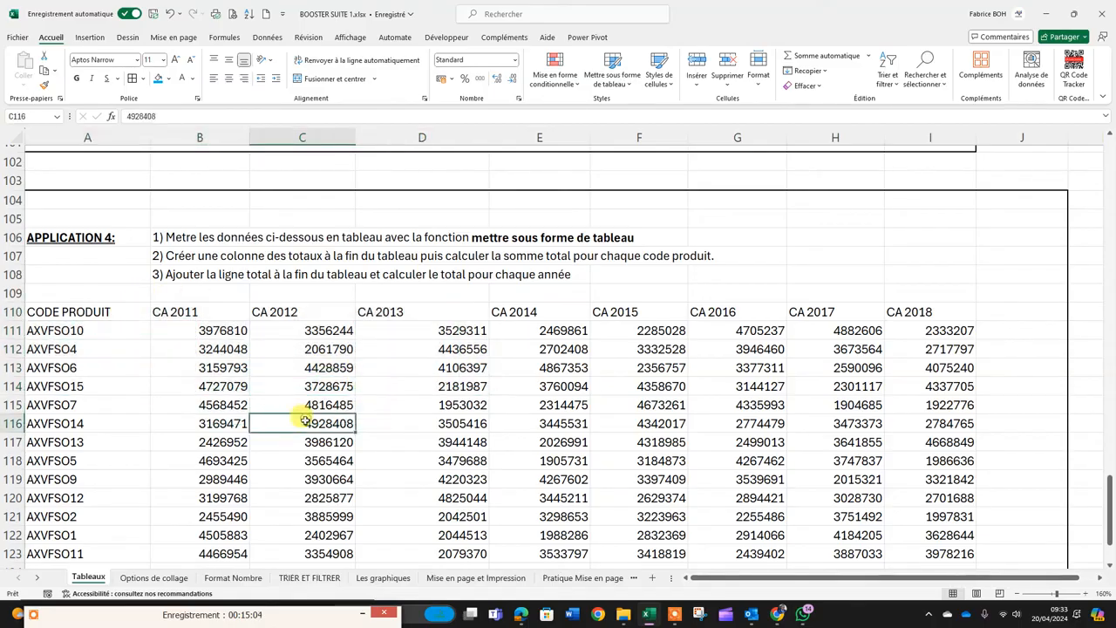
Step: Apply all borders to the whole Application 4 data range A110:I123
key("ctrl+a")
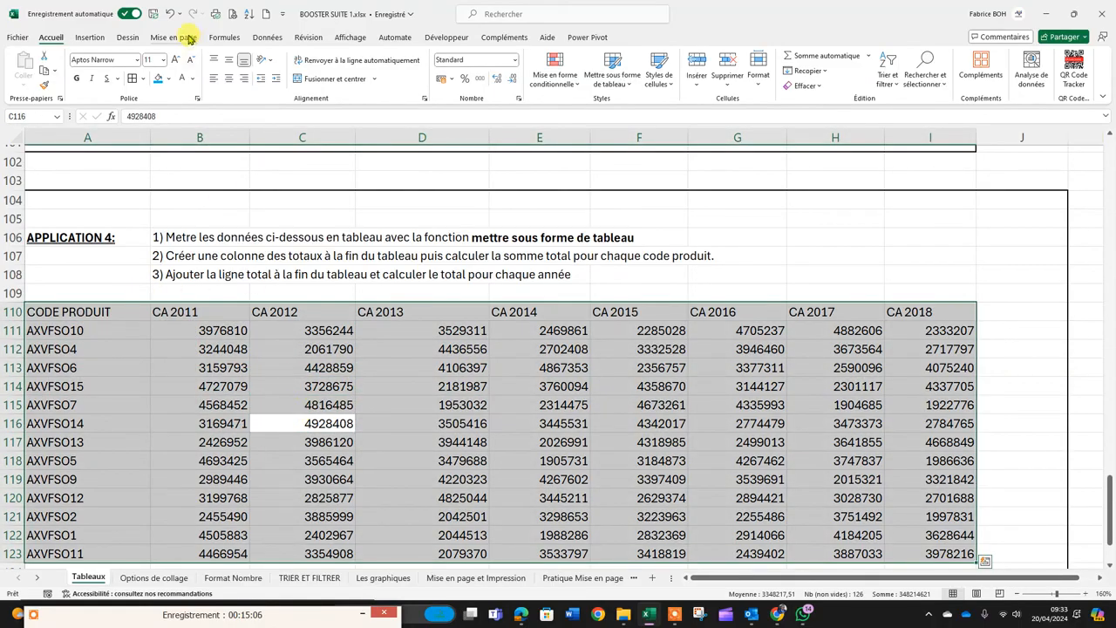
scroll(214, 77, "down", 1)
left_click(52, 38)
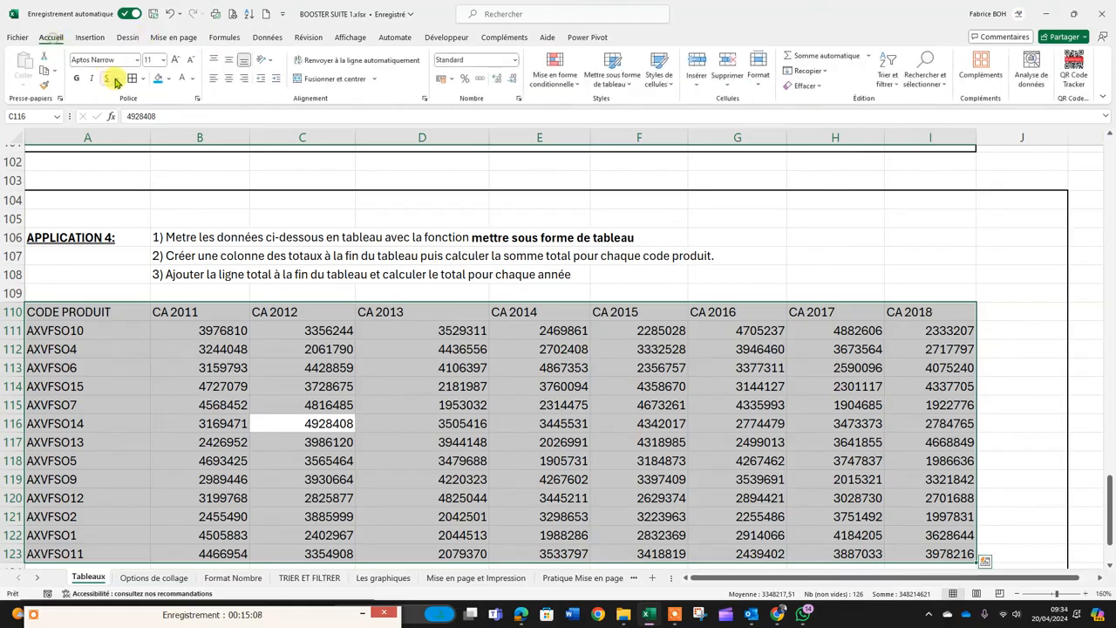
key("ctrl+1")
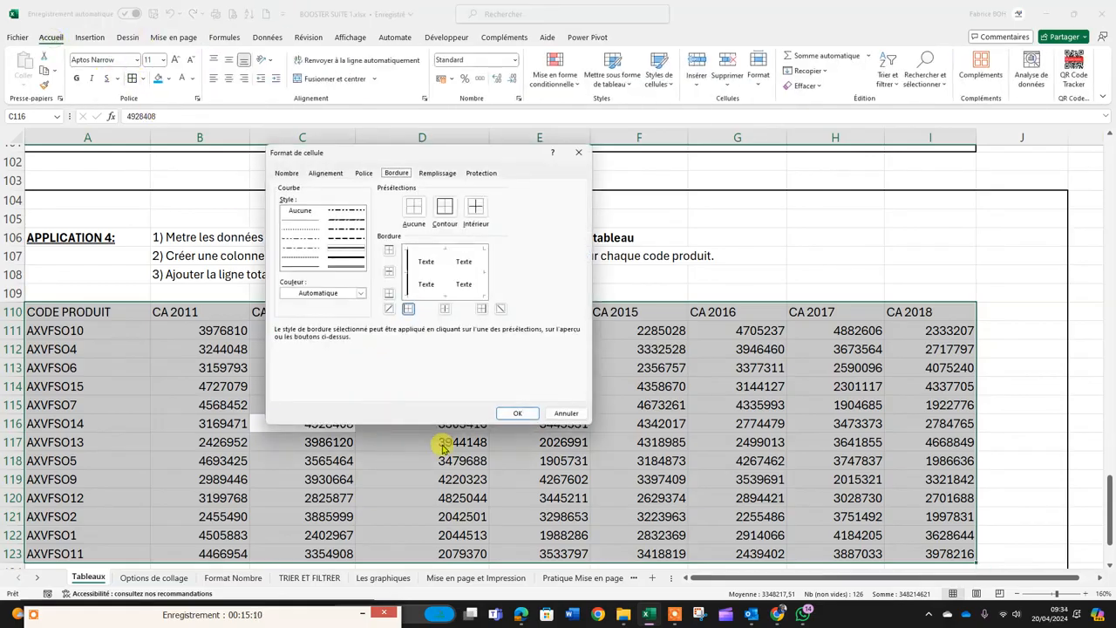
left_click(578, 152)
left_click(145, 78)
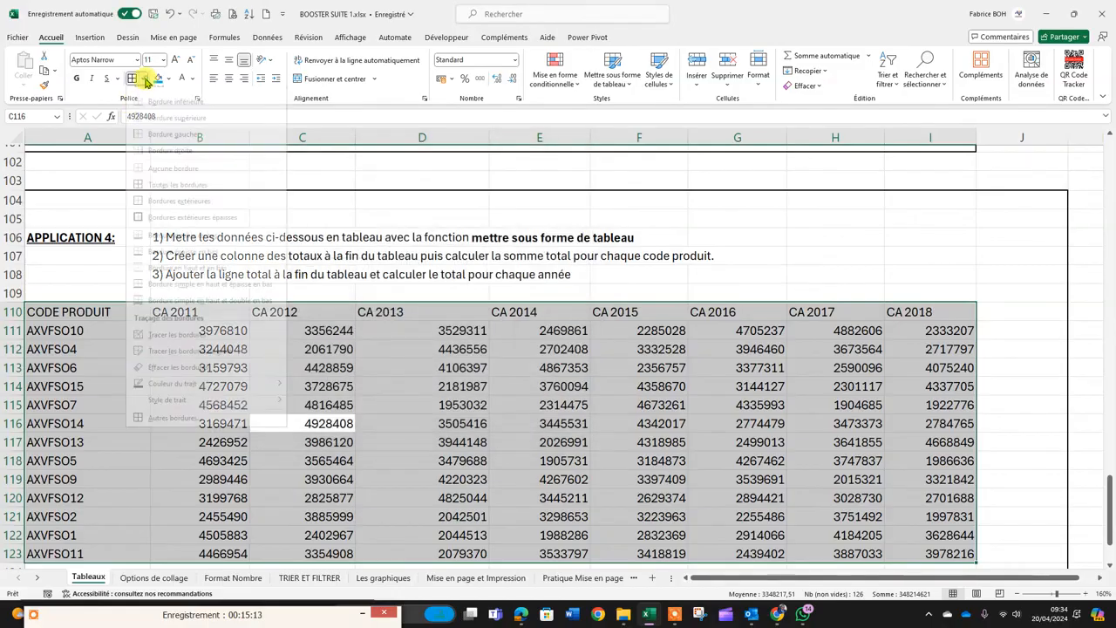
left_click(152, 196)
left_click(305, 332)
scroll(441, 327, "down", 3)
scroll(441, 327, "up", 2)
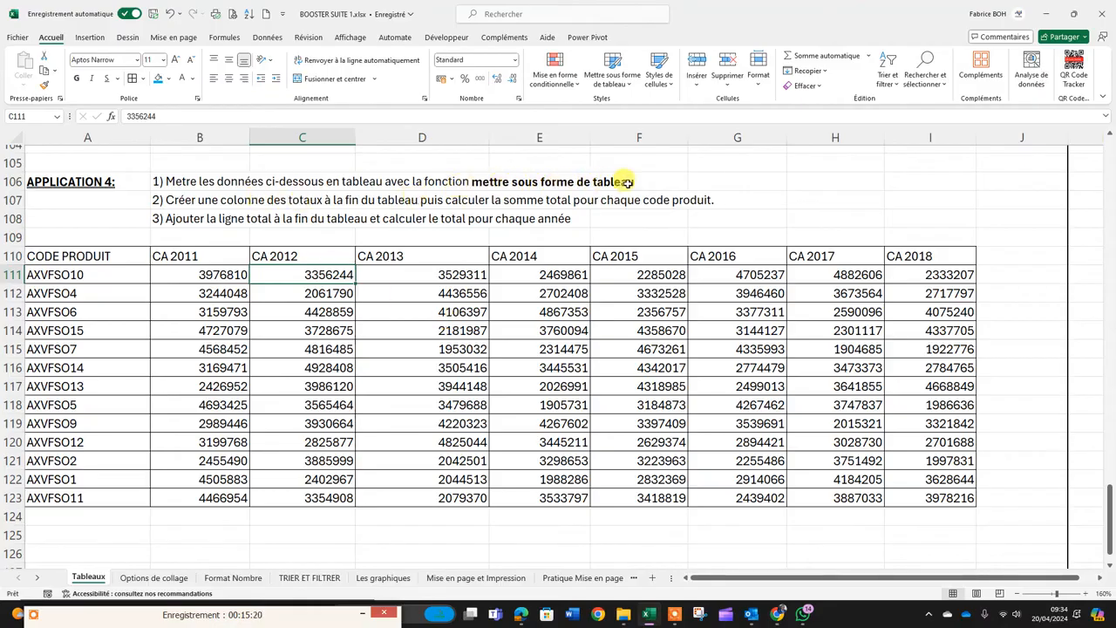
Step: Undo the borders applied to the Application 4 data range A110:I123
left_click(297, 309)
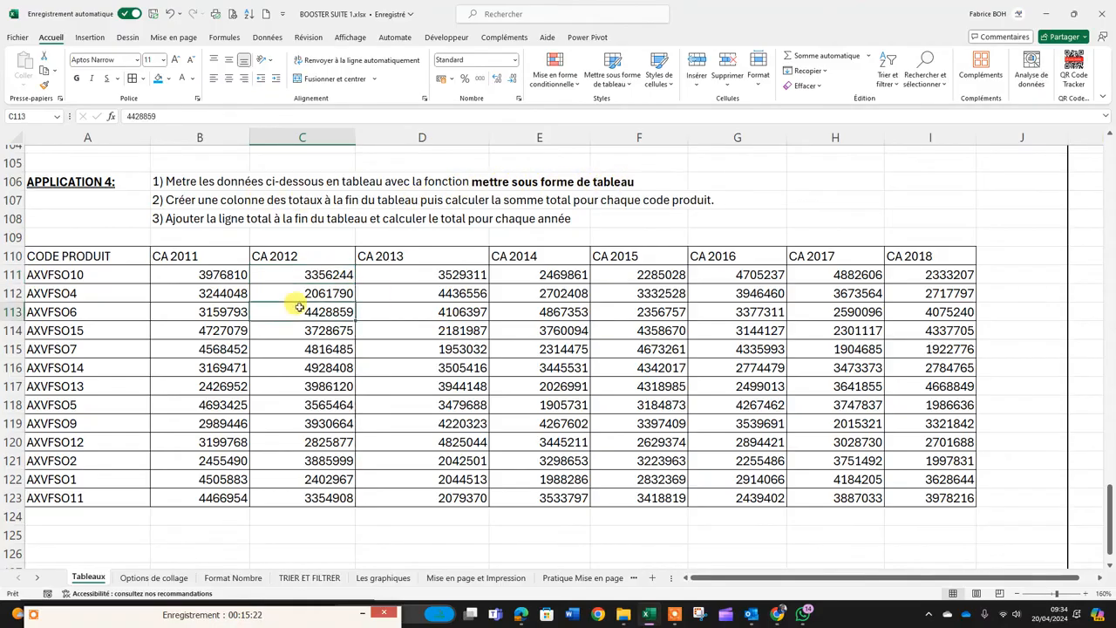
key("ctrl+a")
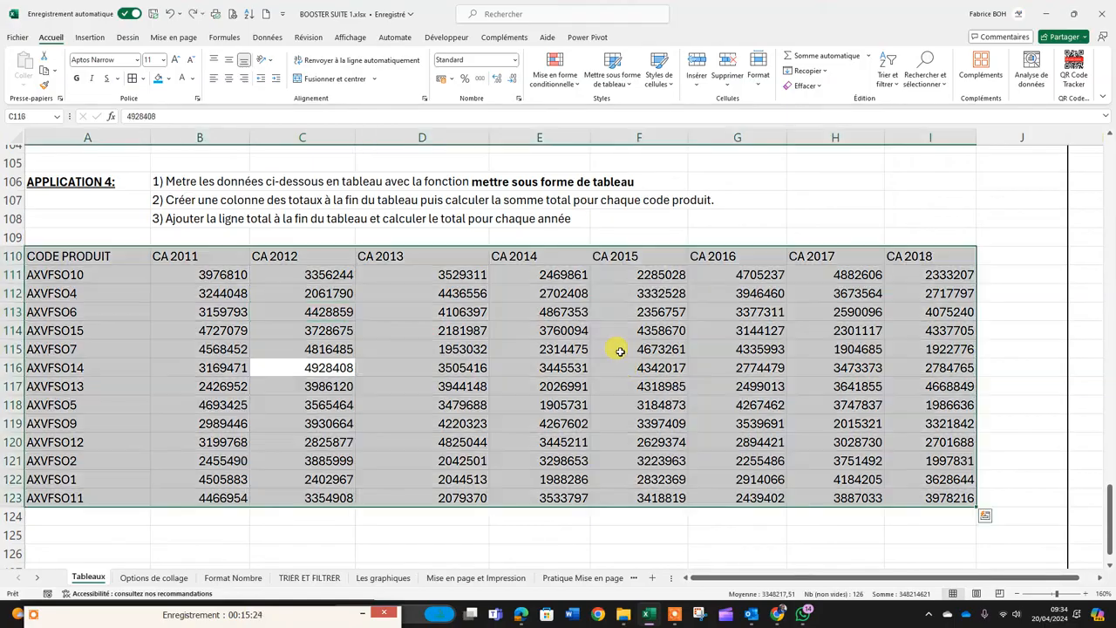
left_click(368, 307)
scroll(318, 301, "up", 1)
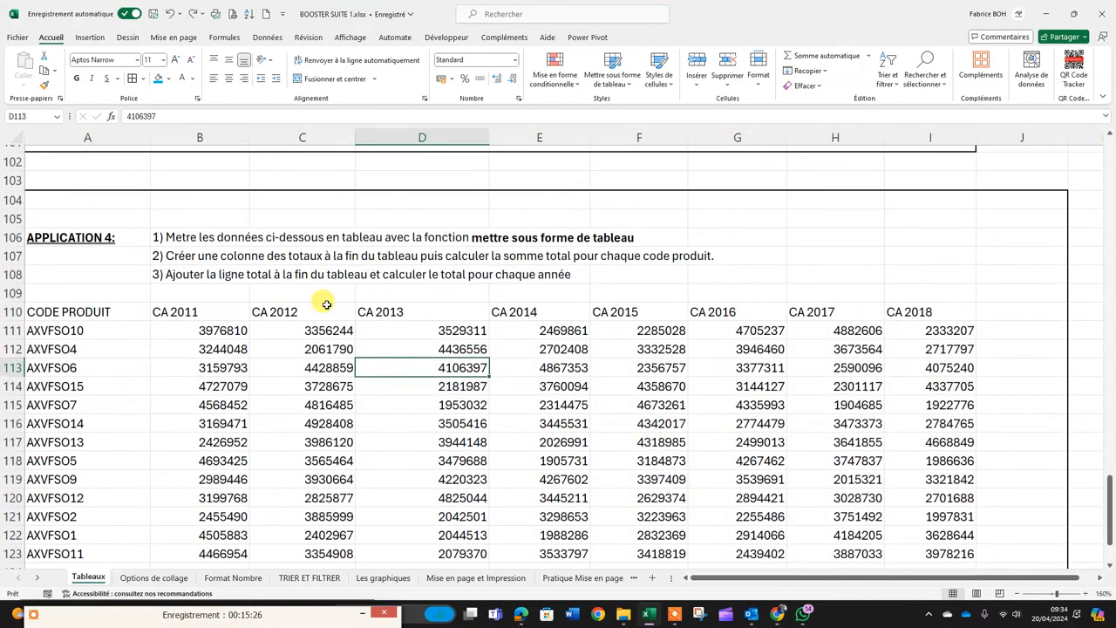
Step: Format the data range A110:I123 as a table with headers, using the medium style with a green header and grey banded rows
scroll(253, 303, "down", 1)
left_click_drag(104, 259, 925, 503)
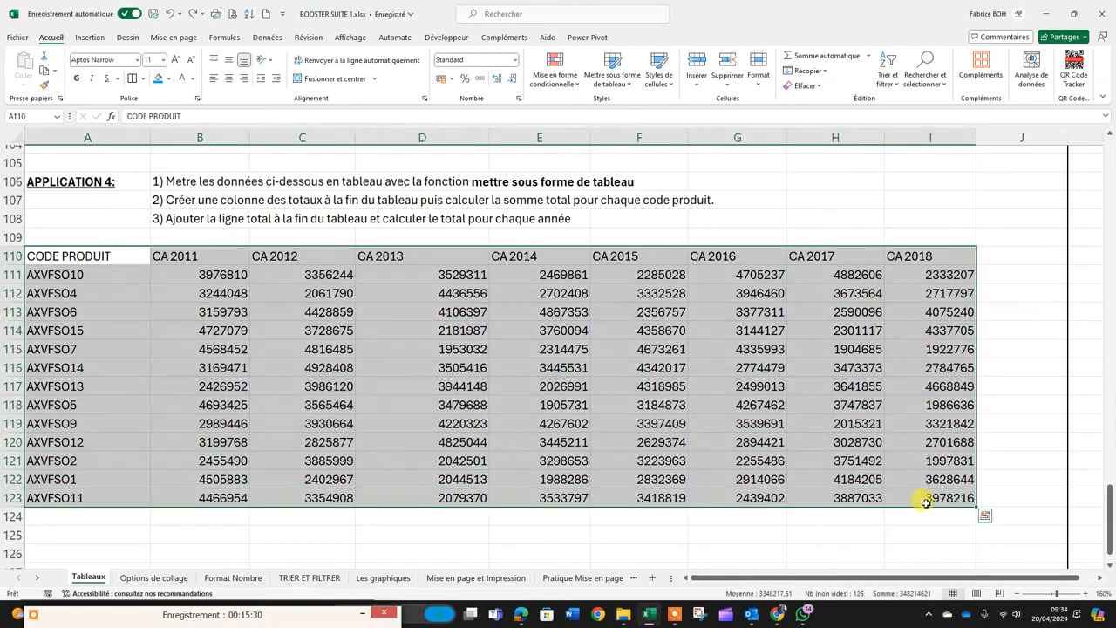
left_click(339, 294)
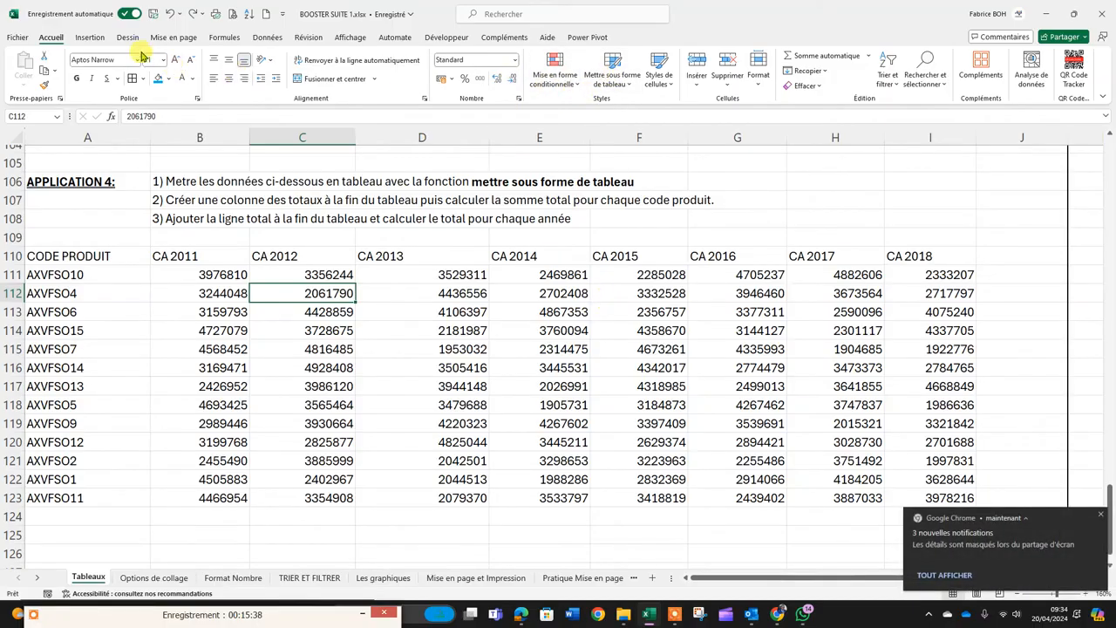
left_click(613, 84)
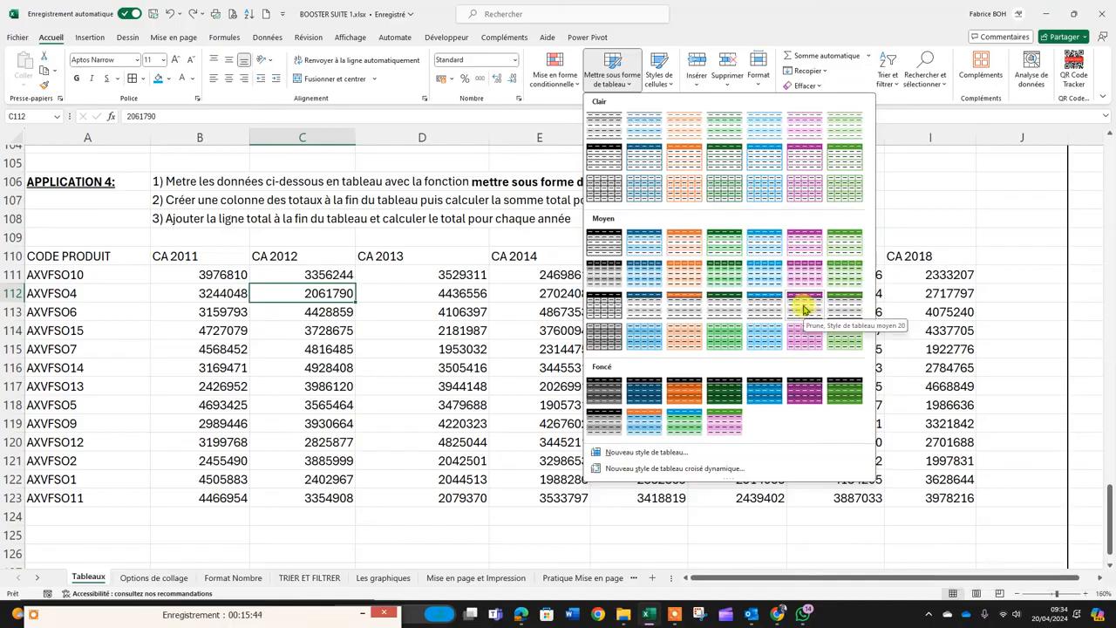
left_click(715, 310)
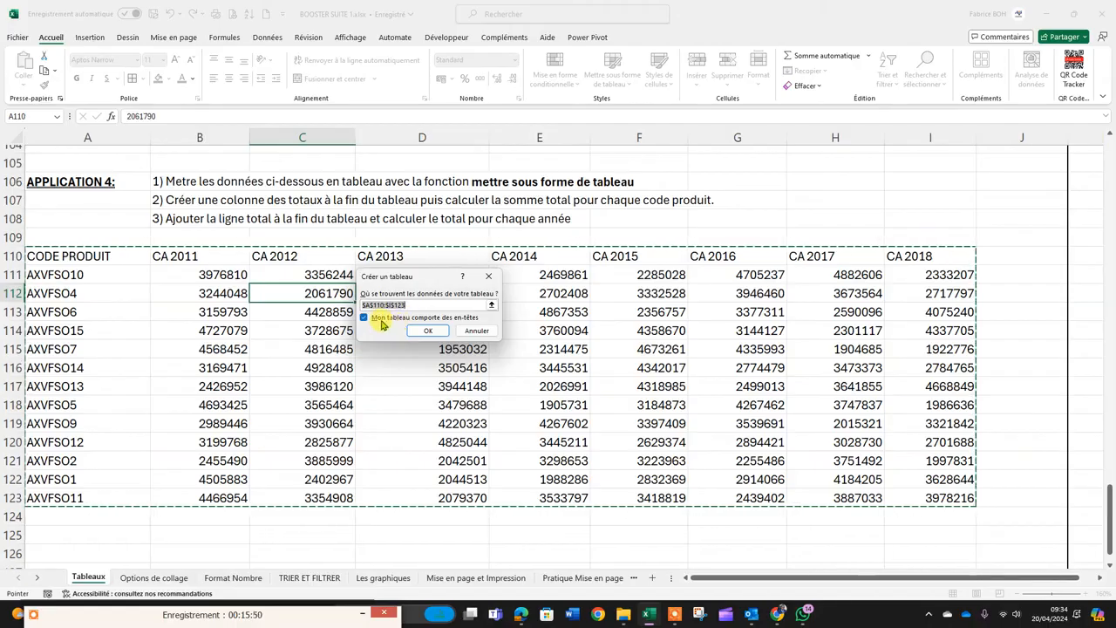
left_click(425, 332)
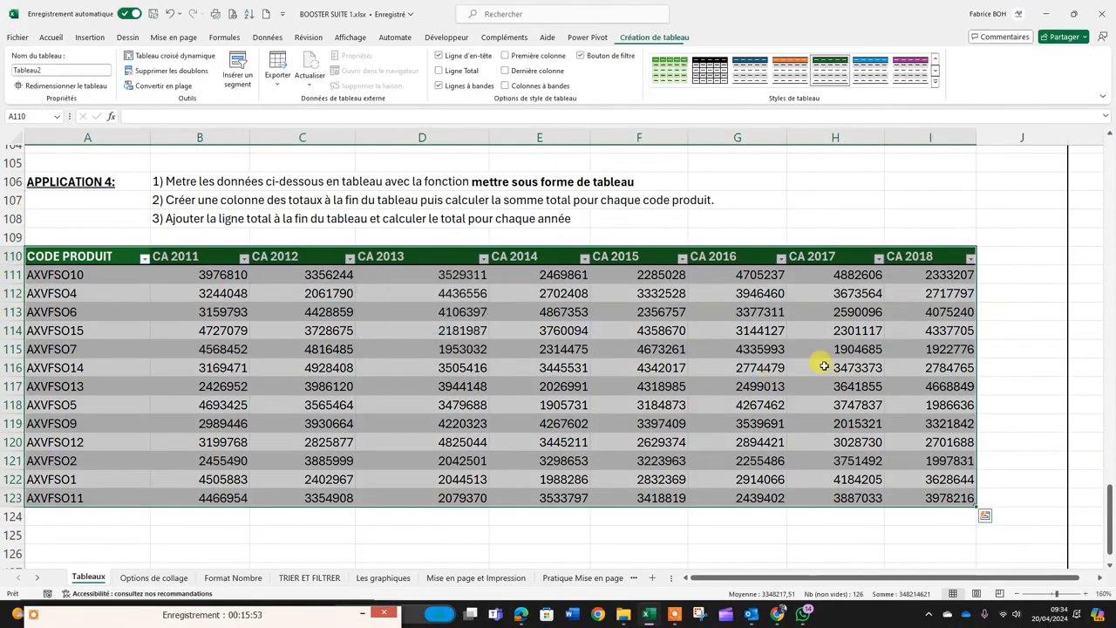
Step: Try a light blue-header table style and a medium green banded style on the Application 4 table
left_click(602, 345)
scroll(292, 352, "down", 1)
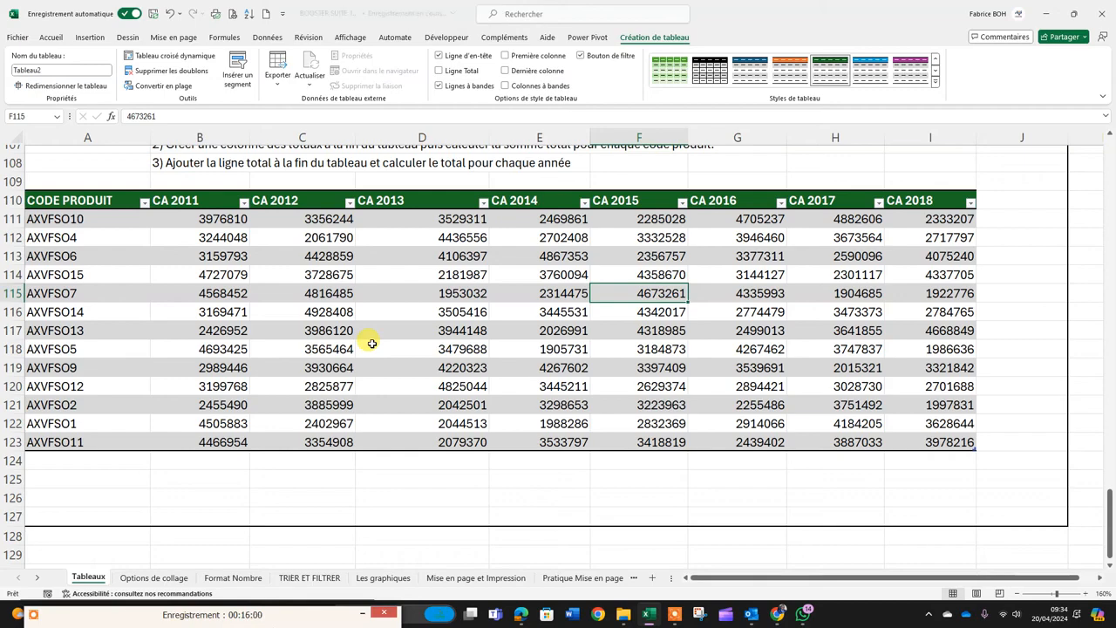
left_click(934, 81)
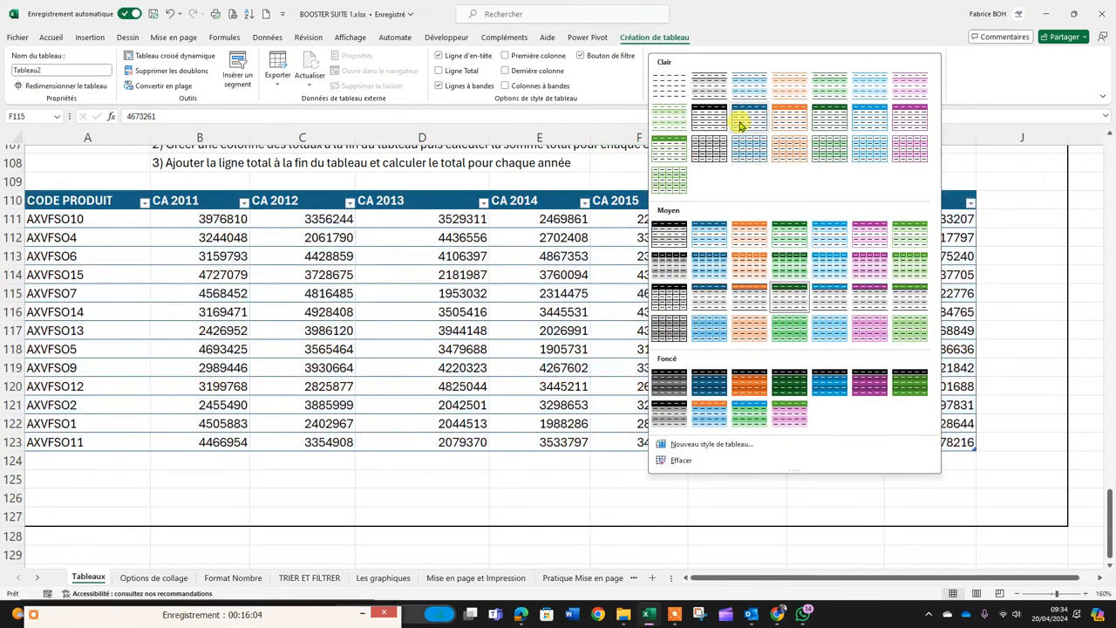
left_click(746, 118)
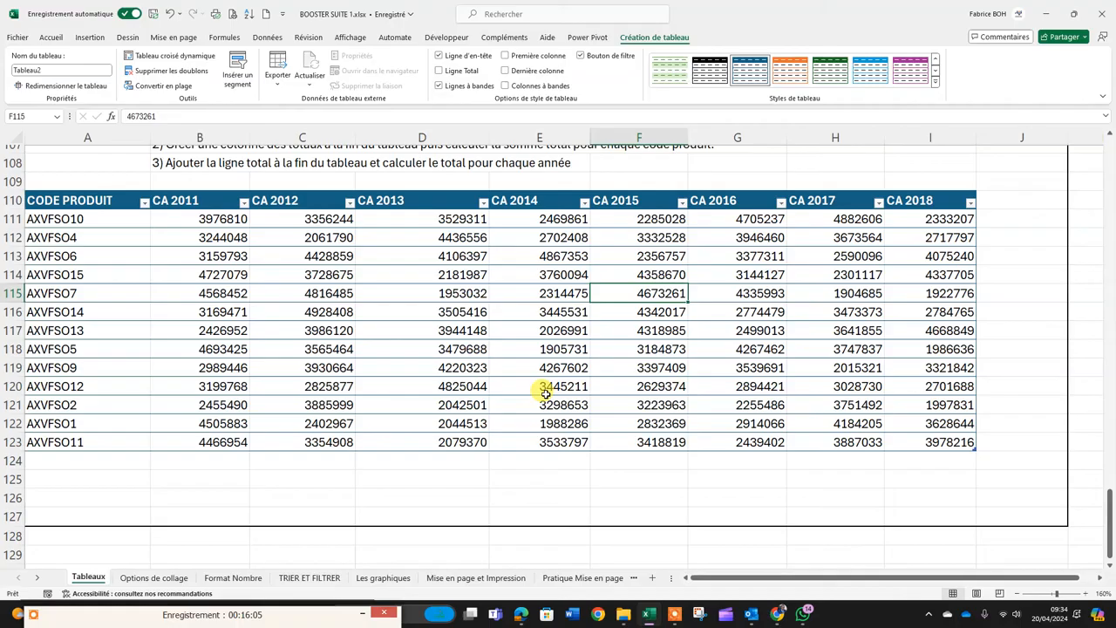
left_click(935, 81)
left_click(791, 242)
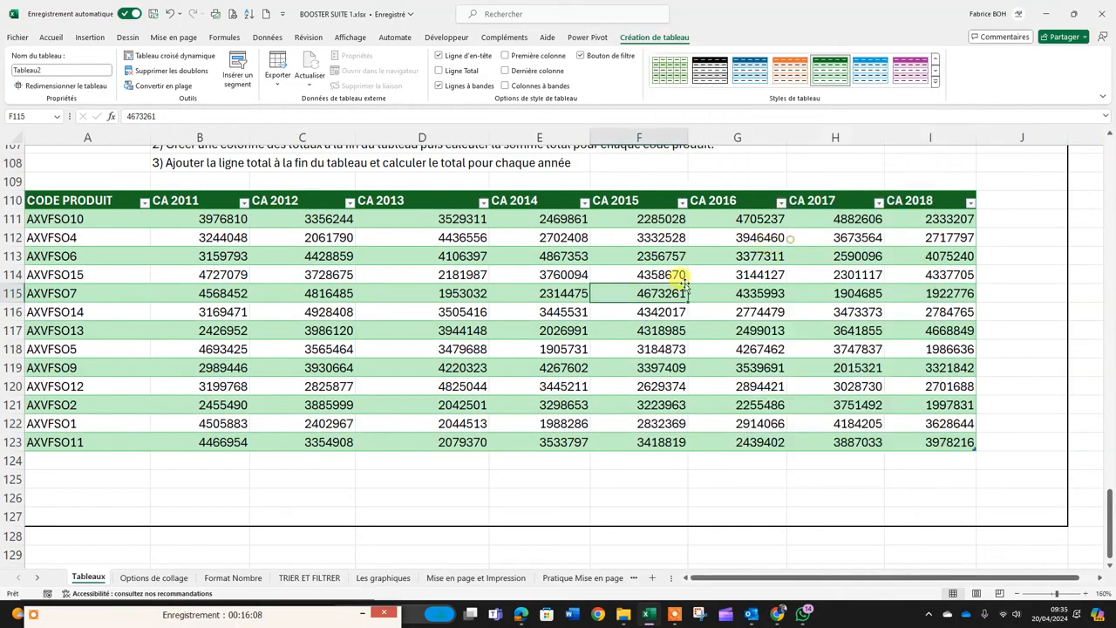
Step: Apply the plum table style with pink banded rows to the Application 4 table
left_click(390, 398)
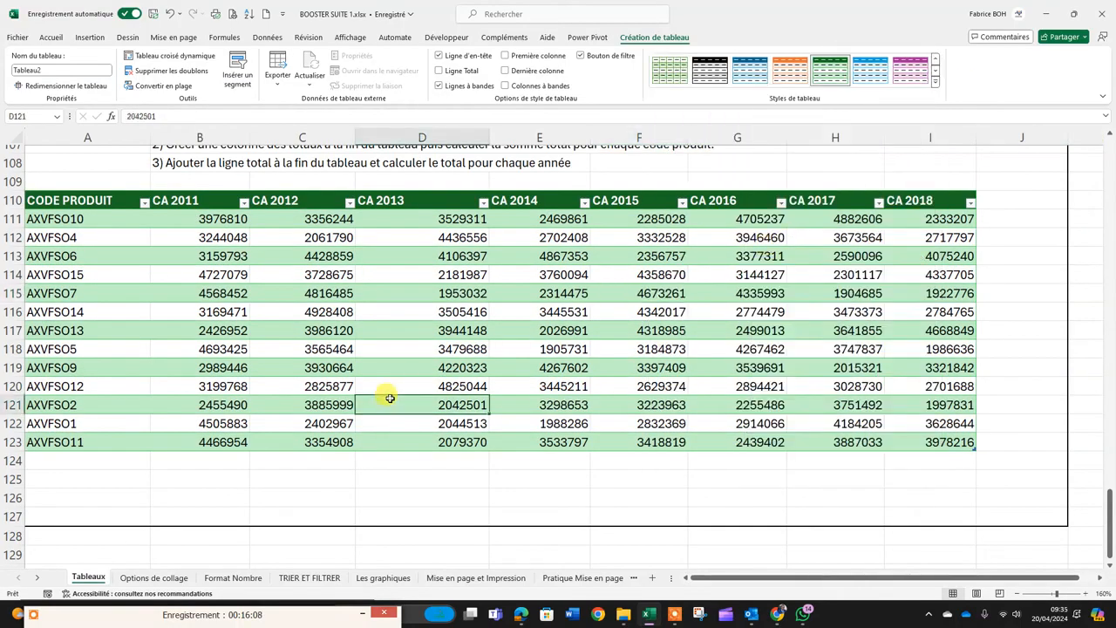
left_click(910, 69)
left_click(558, 331)
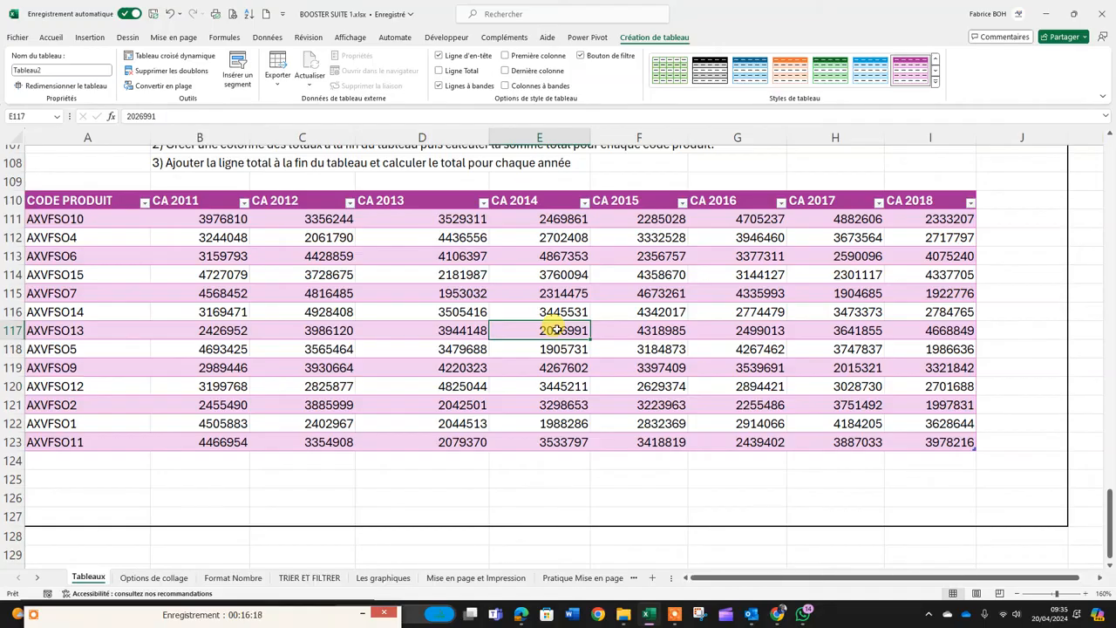
Step: Add a new column headed TOTAUX to the Application 4 table by entering the header in J110
scroll(536, 329, "up", 2)
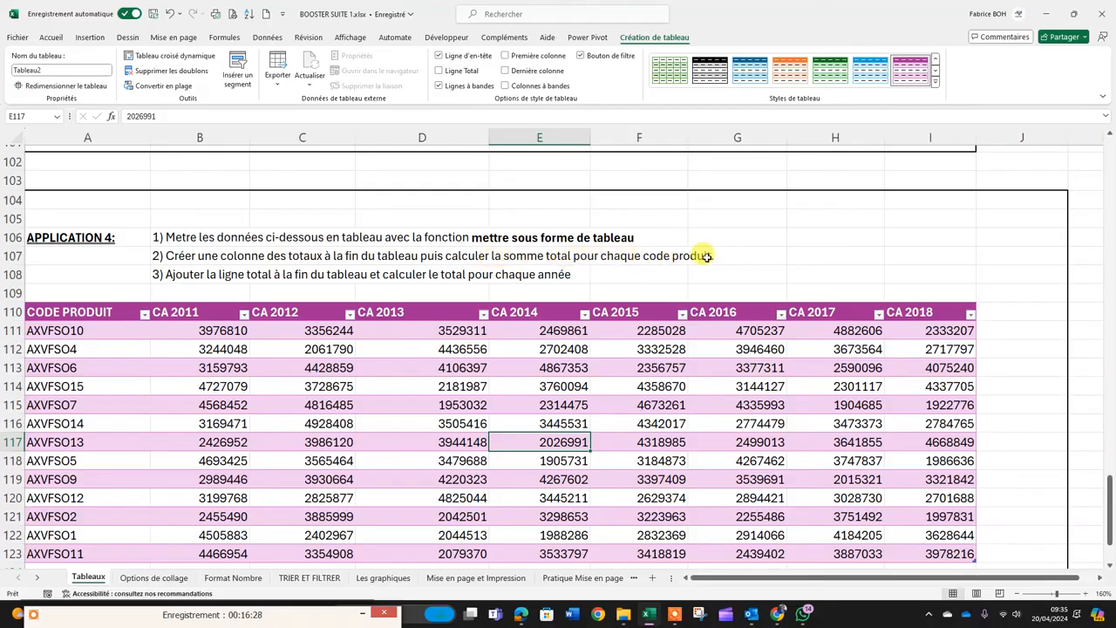
scroll(775, 286, "down", 1)
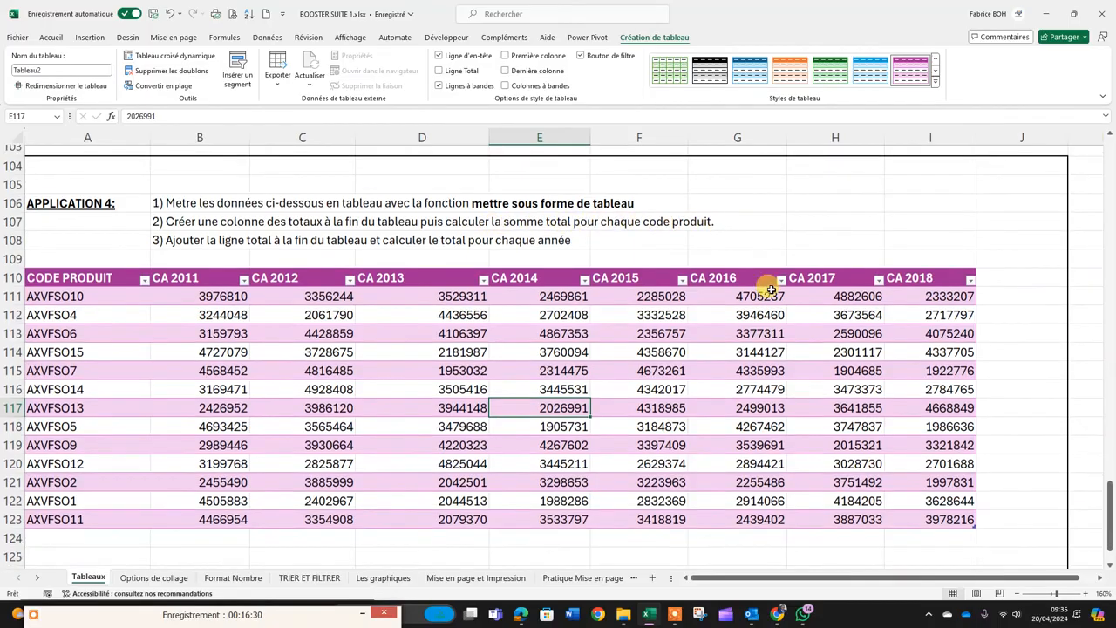
left_click(993, 277)
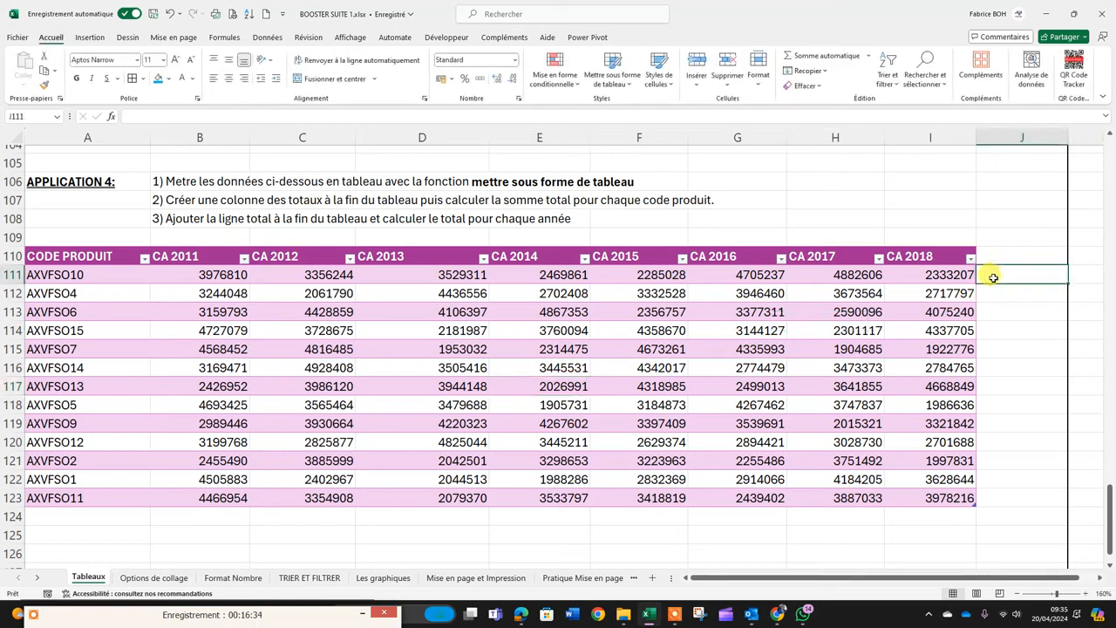
left_click(1009, 258)
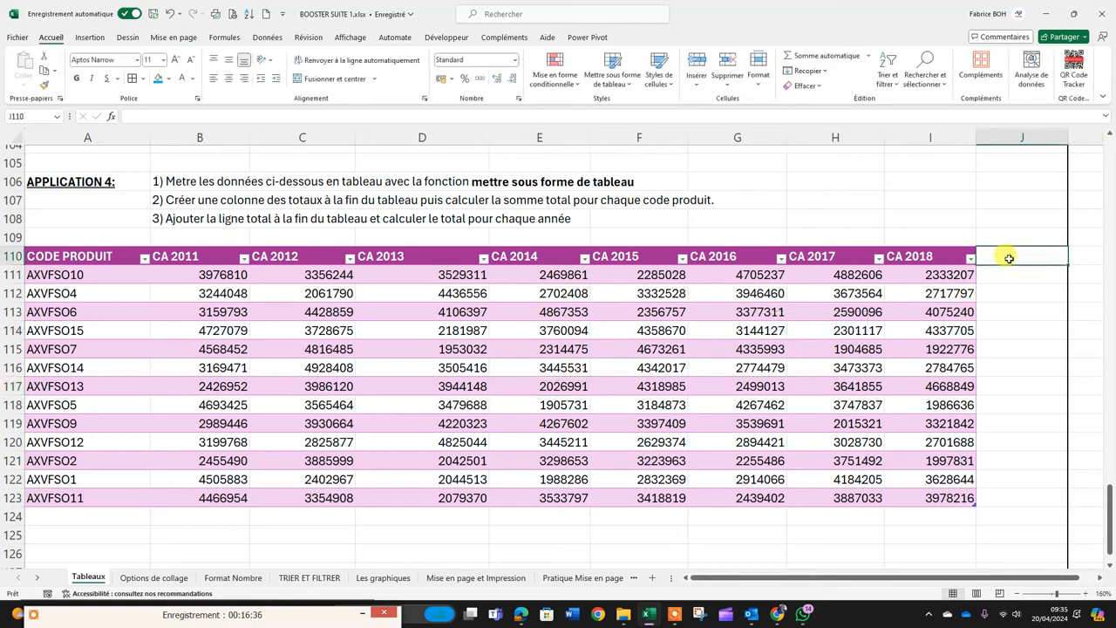
type("t")
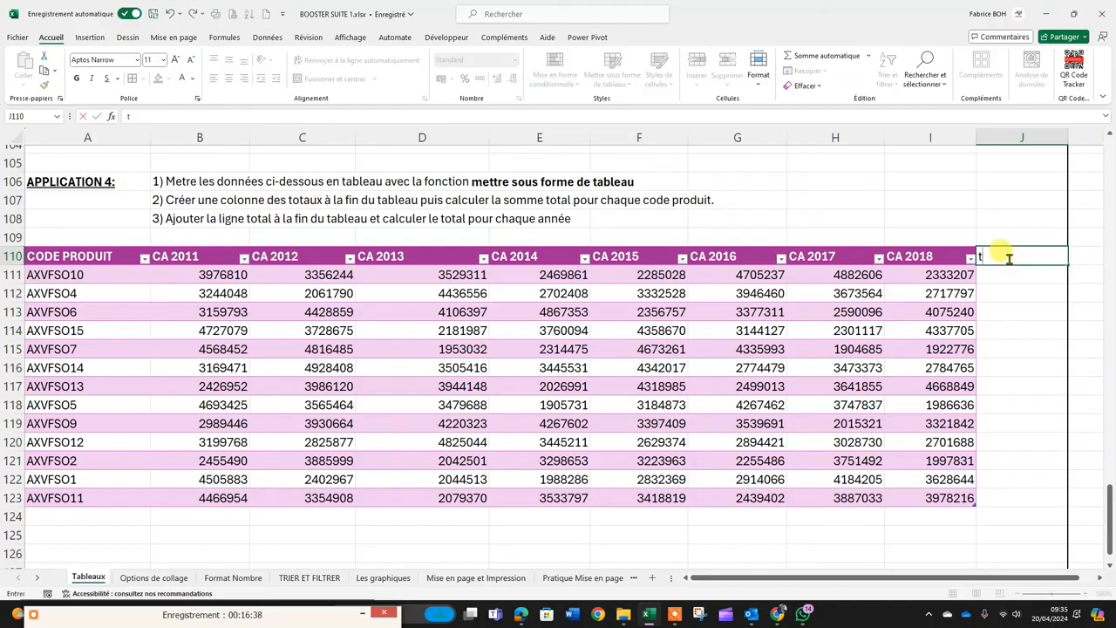
type("A")
key("BackSpace")
type("OTAUX")
key("Return")
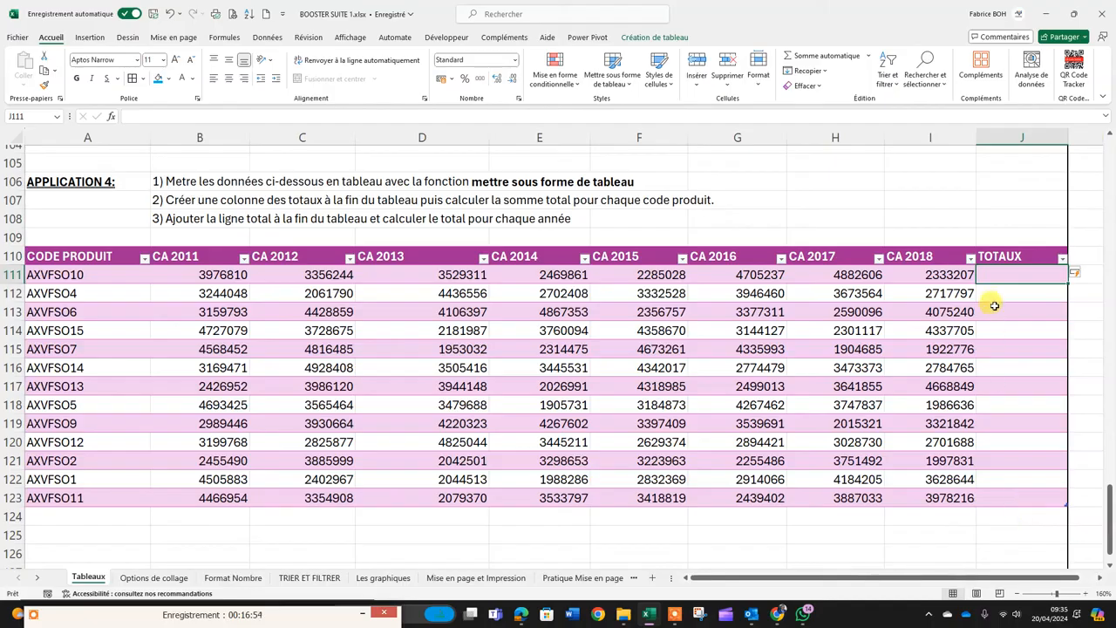
Step: Fill the TOTAUX column with the sum of CA 2011 to CA 2018 for each product code
left_click(839, 58)
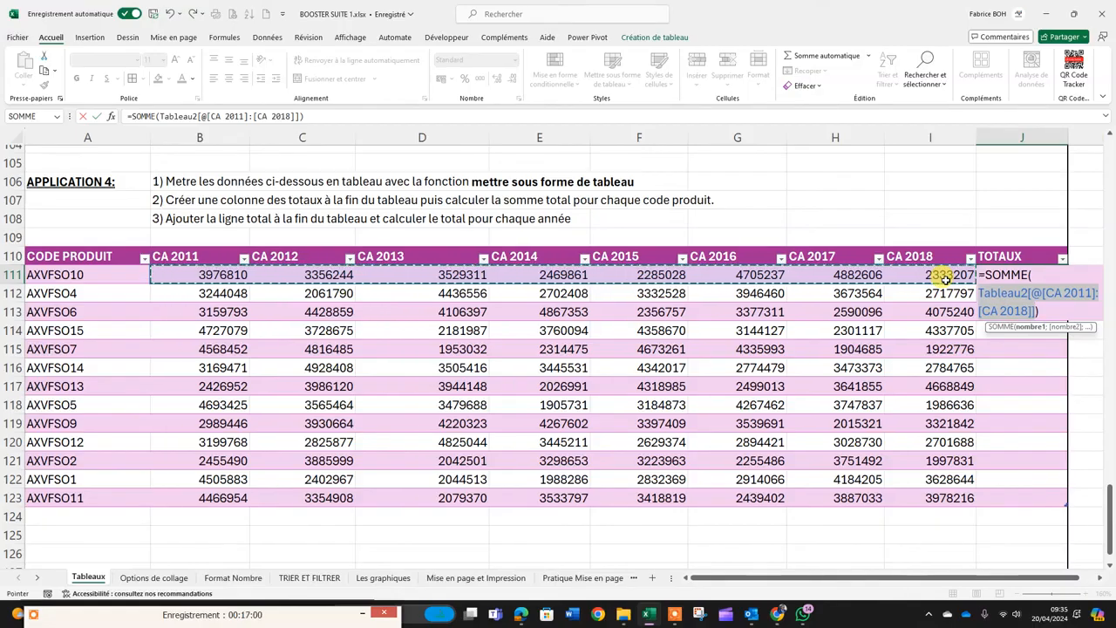
key("Return")
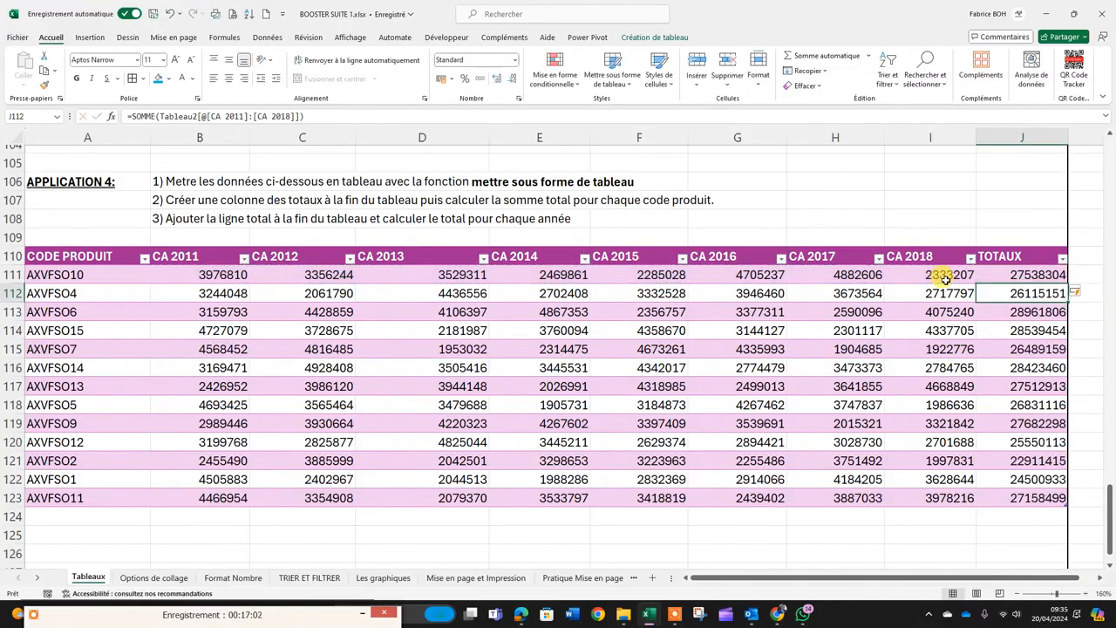
left_click_drag(1029, 277, 1015, 495)
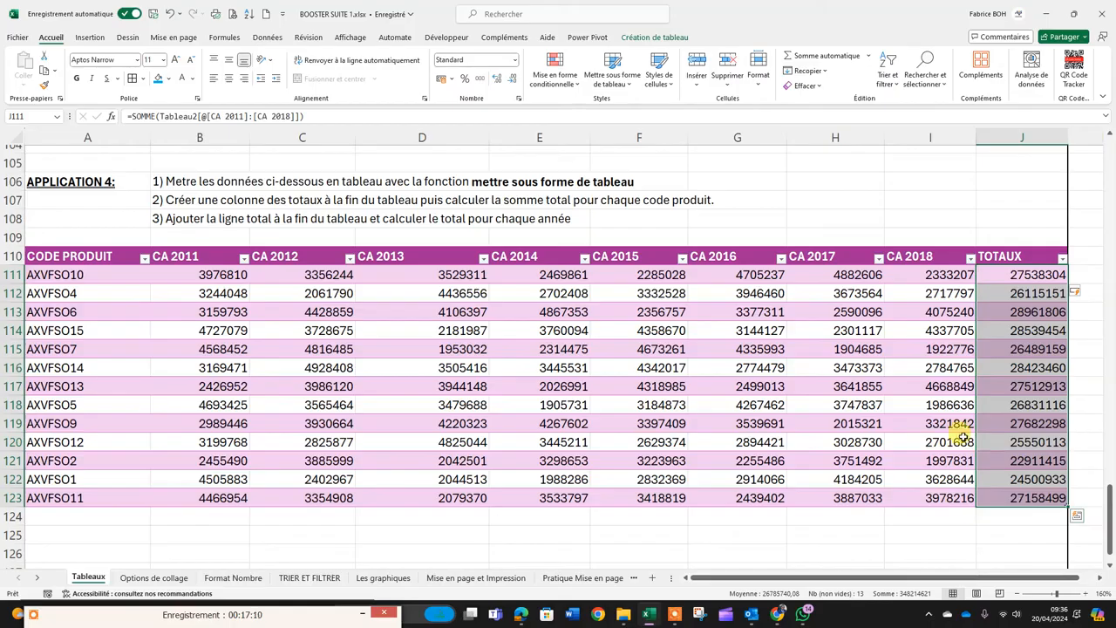
Step: Examine the third Application 4 instruction, the empty row 124 under the table, and the availability of table design options inside and outside it
left_click(185, 218)
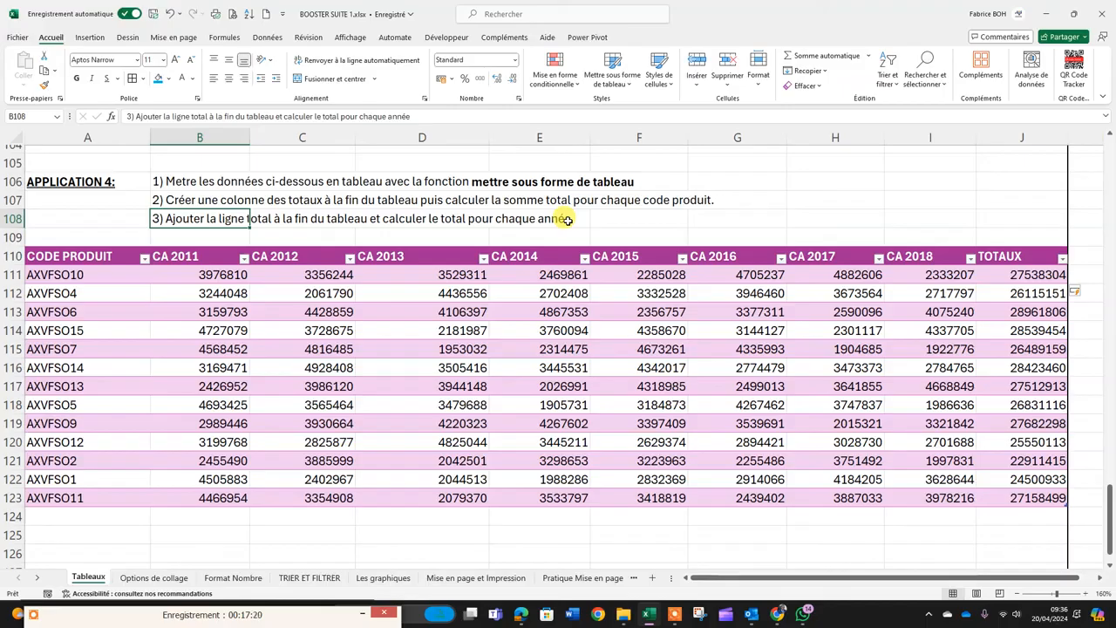
left_click(55, 513)
left_click_drag(157, 514, 1007, 507)
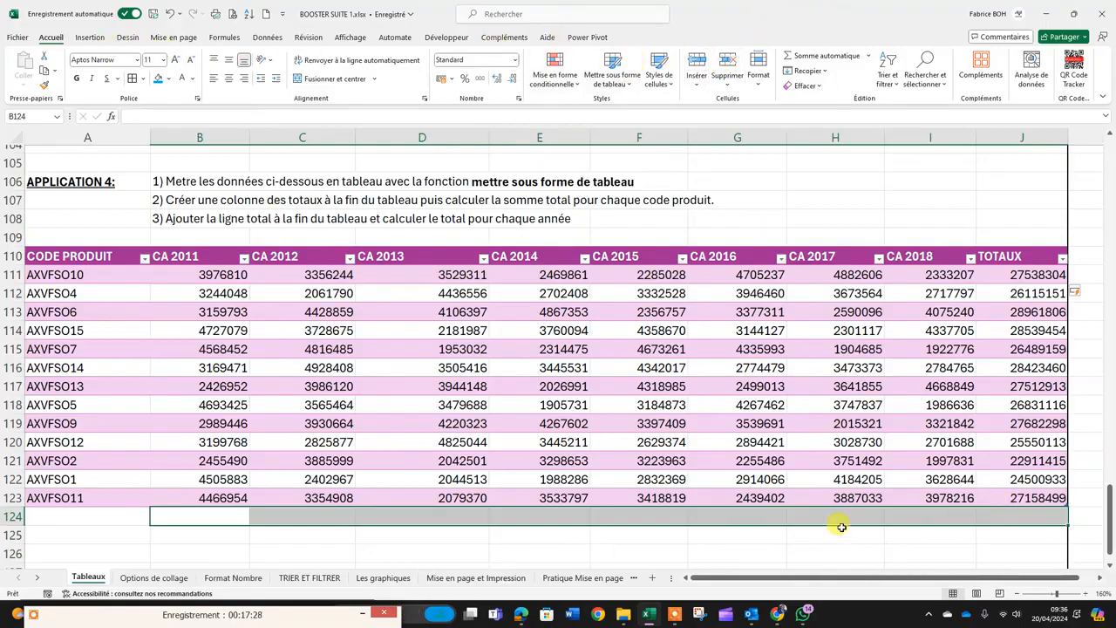
left_click(334, 496)
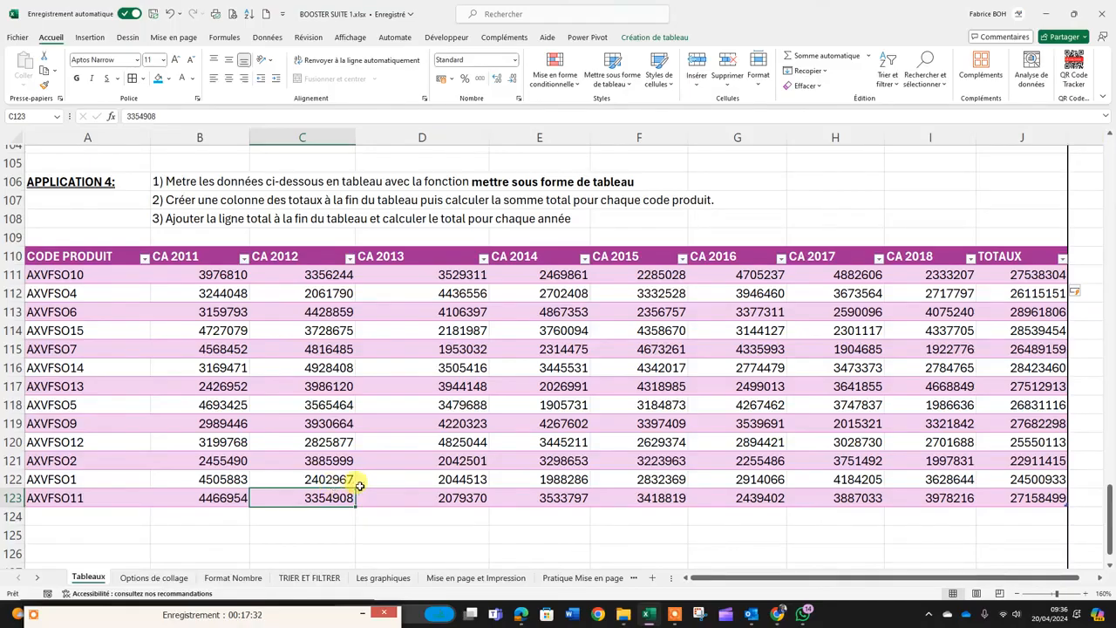
left_click(466, 341)
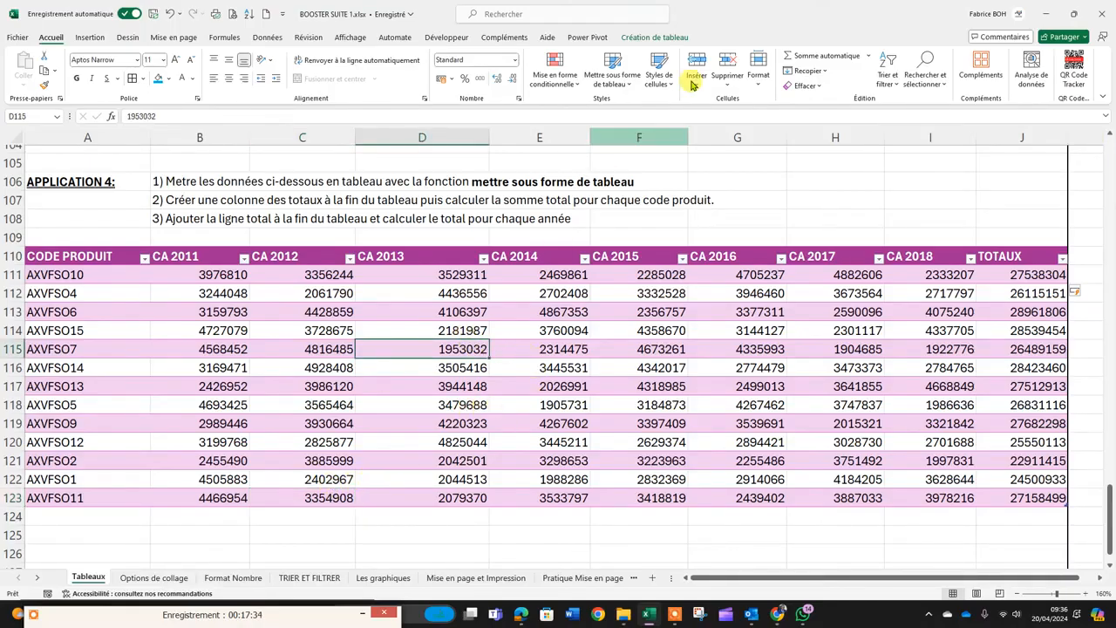
left_click(650, 37)
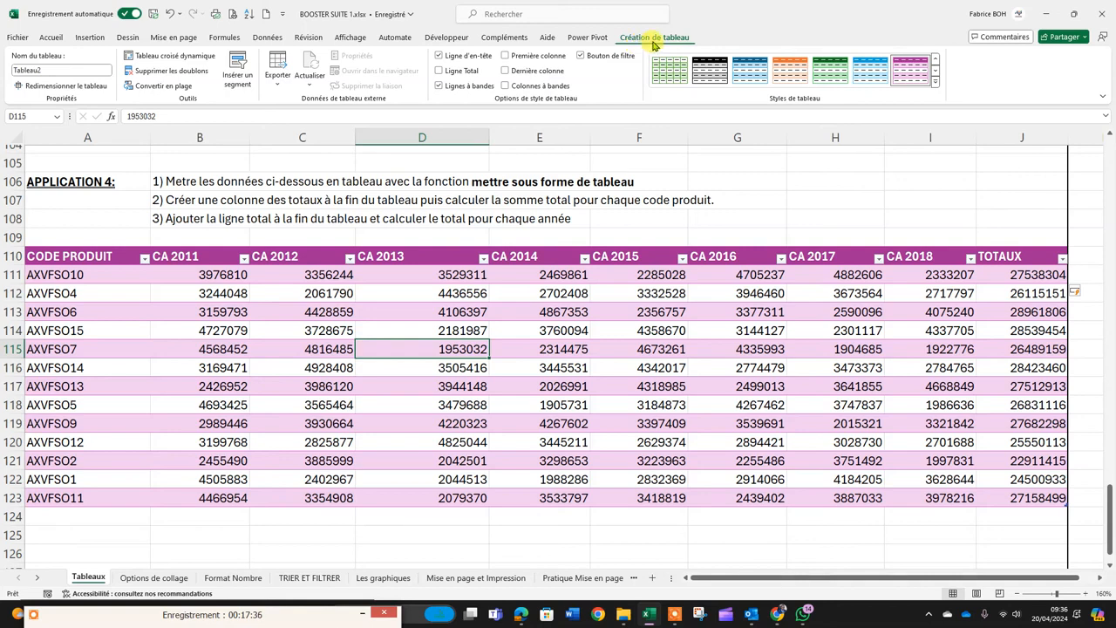
left_click(502, 545)
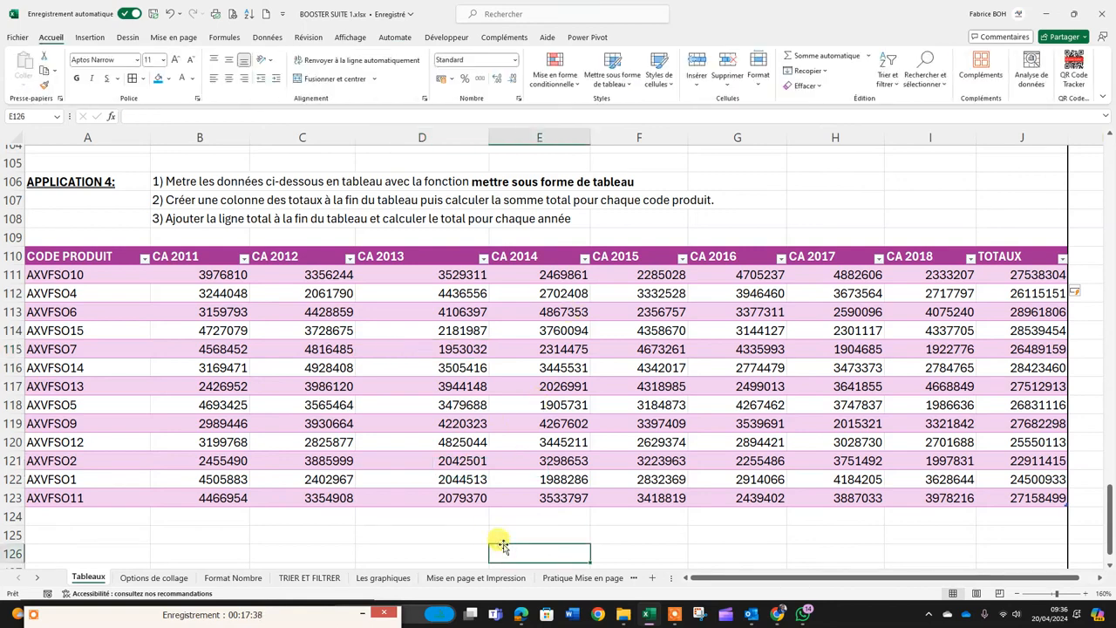
left_click(451, 329)
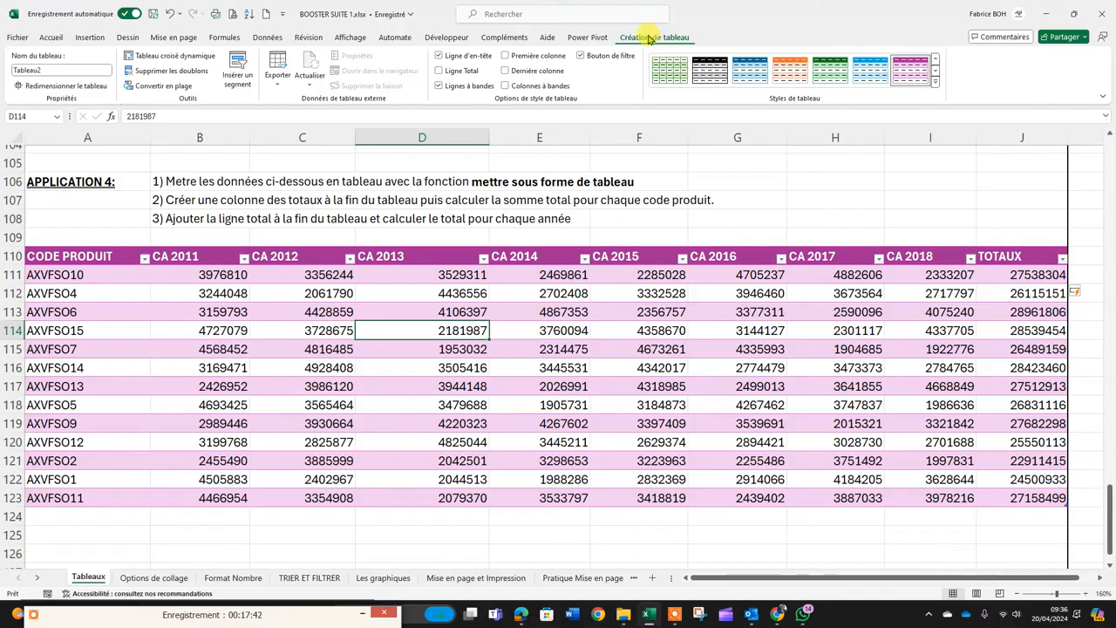
Step: Check whether table design options are offered for cells of the manually formatted Application 3 table
scroll(566, 193, "up", 8)
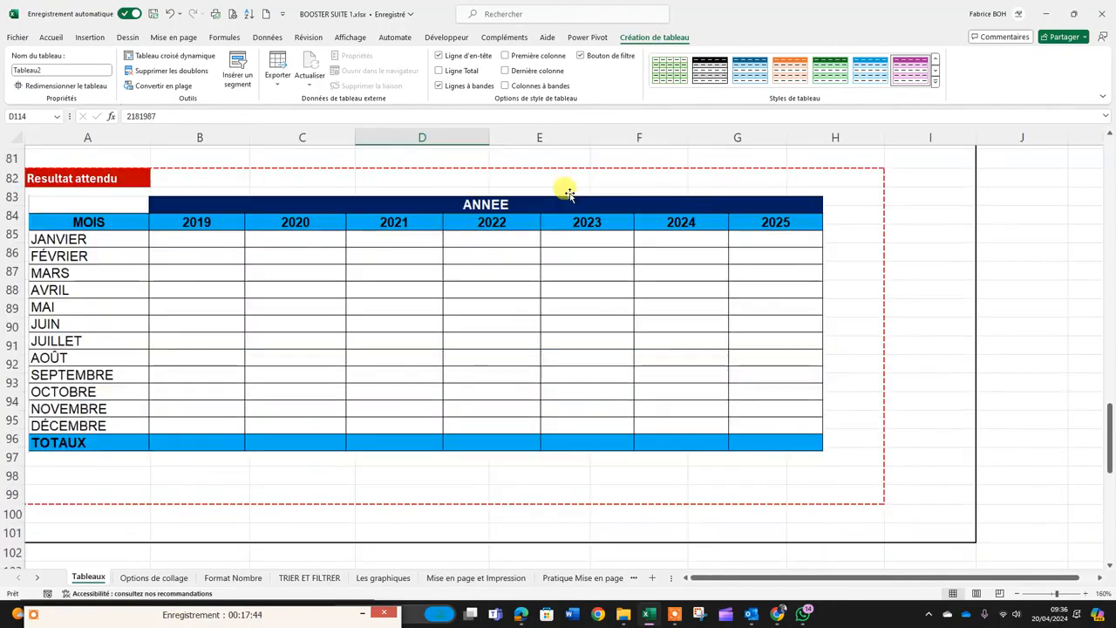
scroll(401, 319, "up", 9)
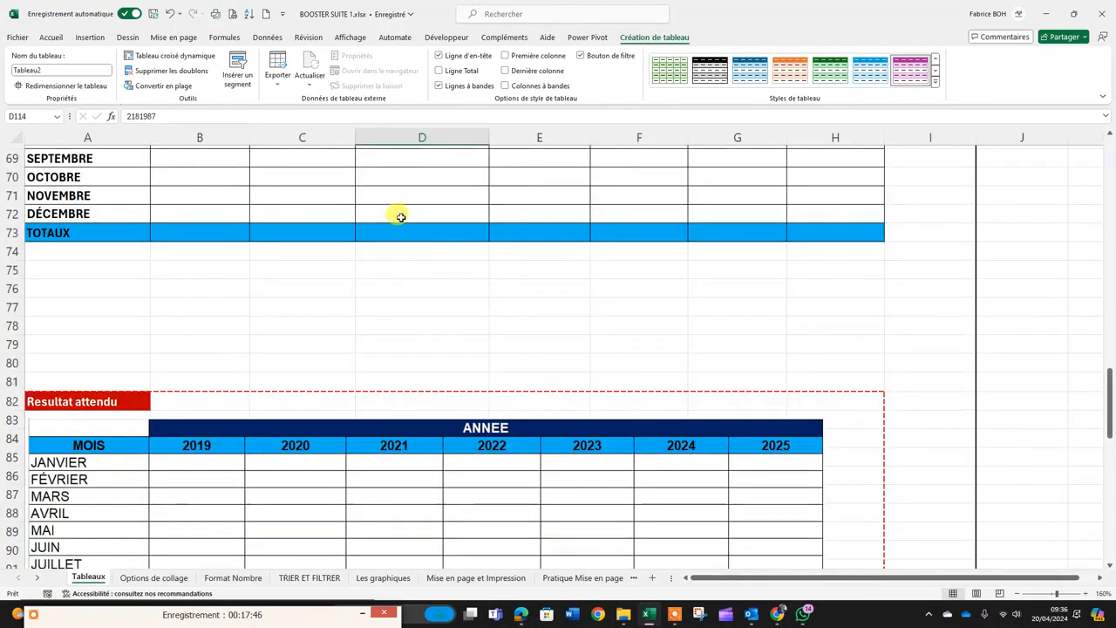
left_click(414, 344)
left_click(415, 384)
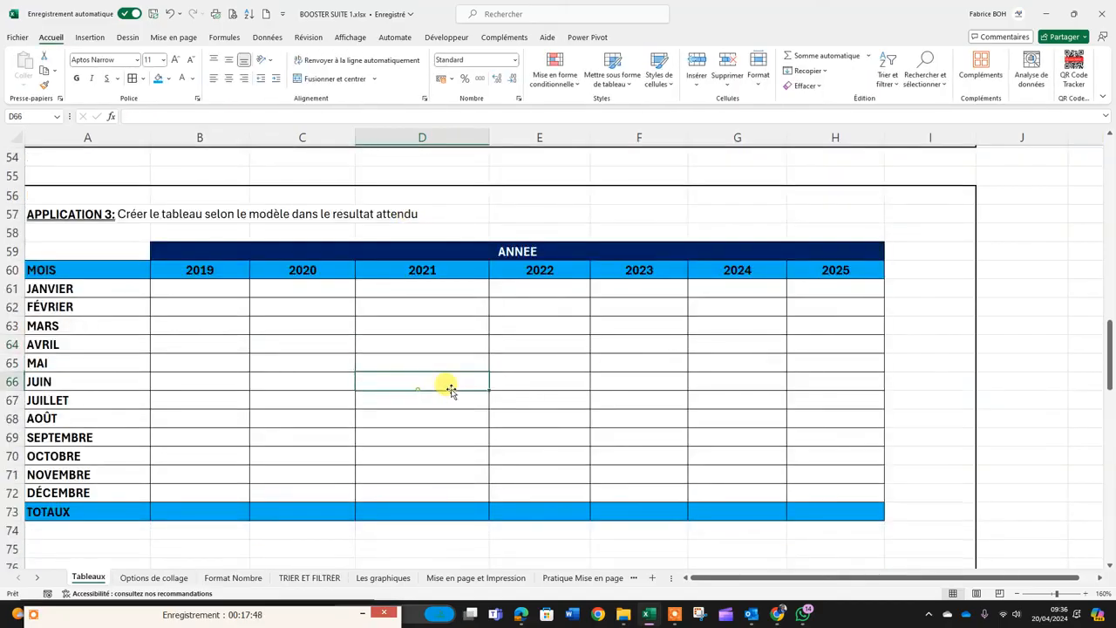
left_click(645, 381)
left_click(497, 358)
left_click(501, 401)
scroll(500, 401, "down", 11)
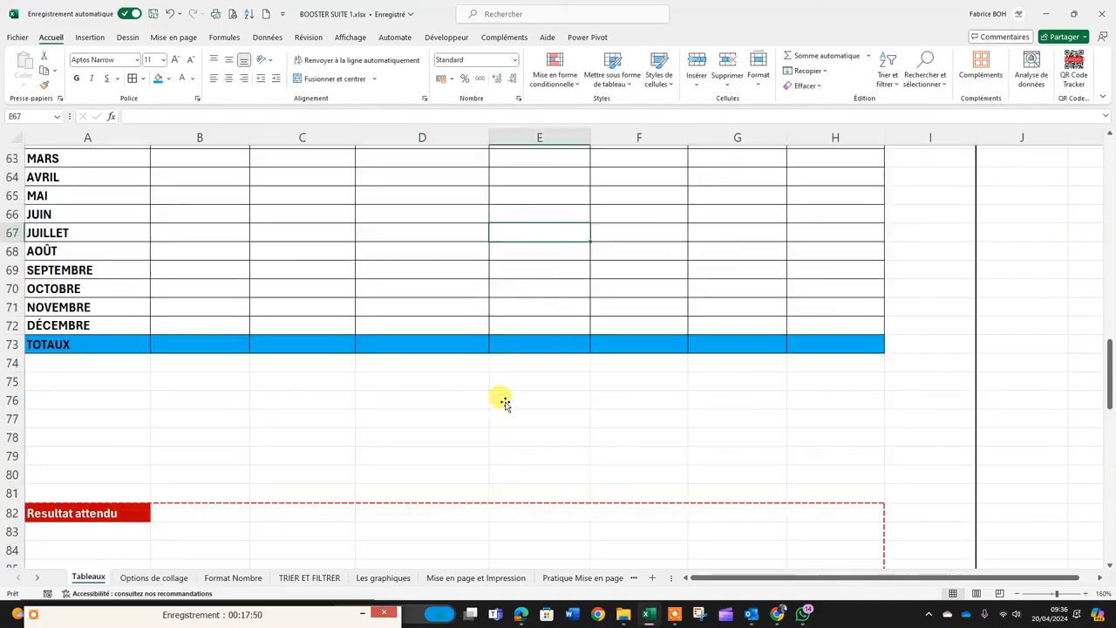
scroll(504, 390, "down", 7)
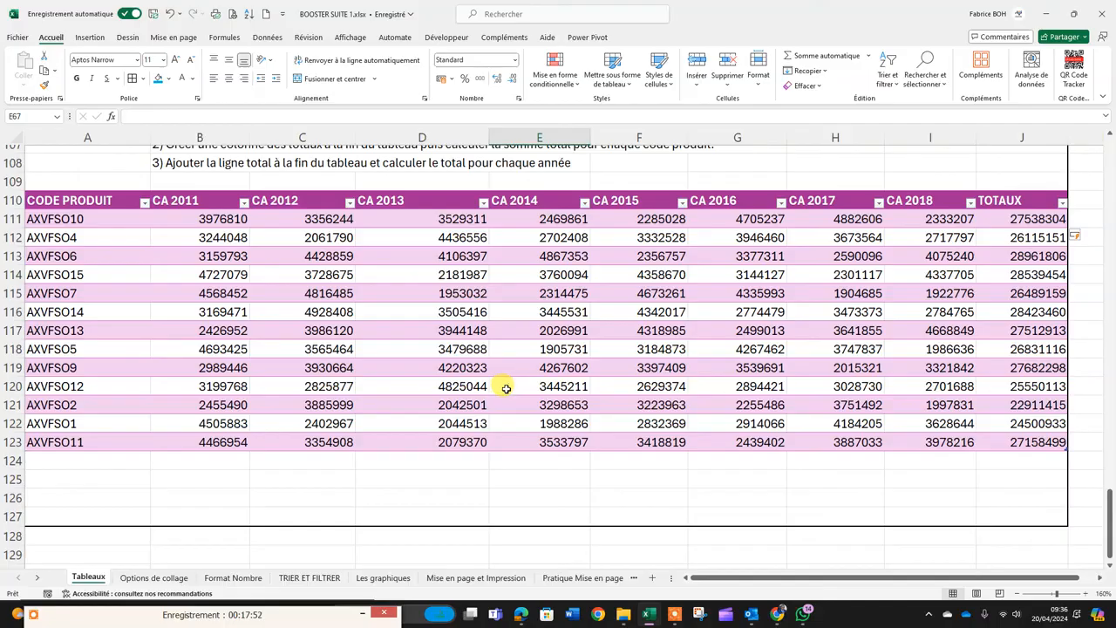
Step: Add a total row to the Application 4 table and check its empty cells B124:I124
left_click(426, 256)
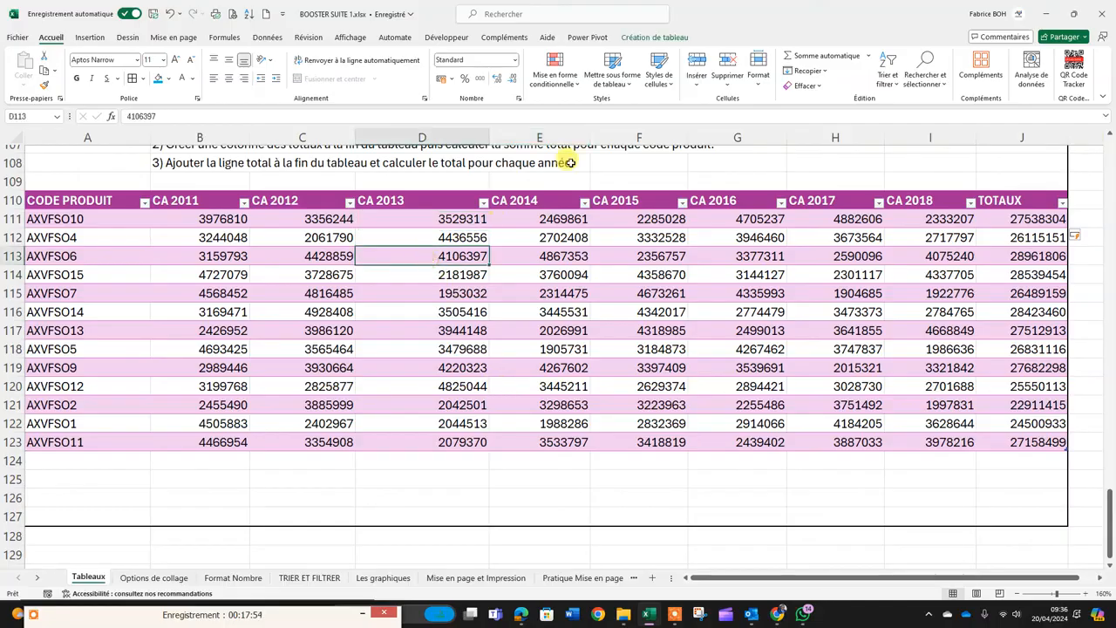
left_click(652, 38)
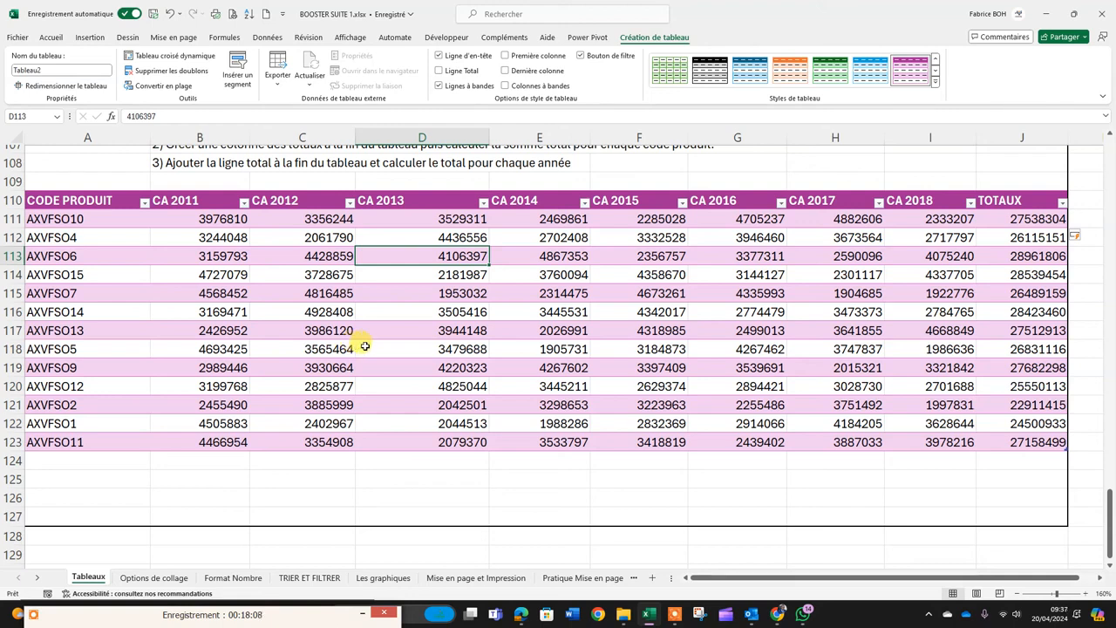
left_click(439, 71)
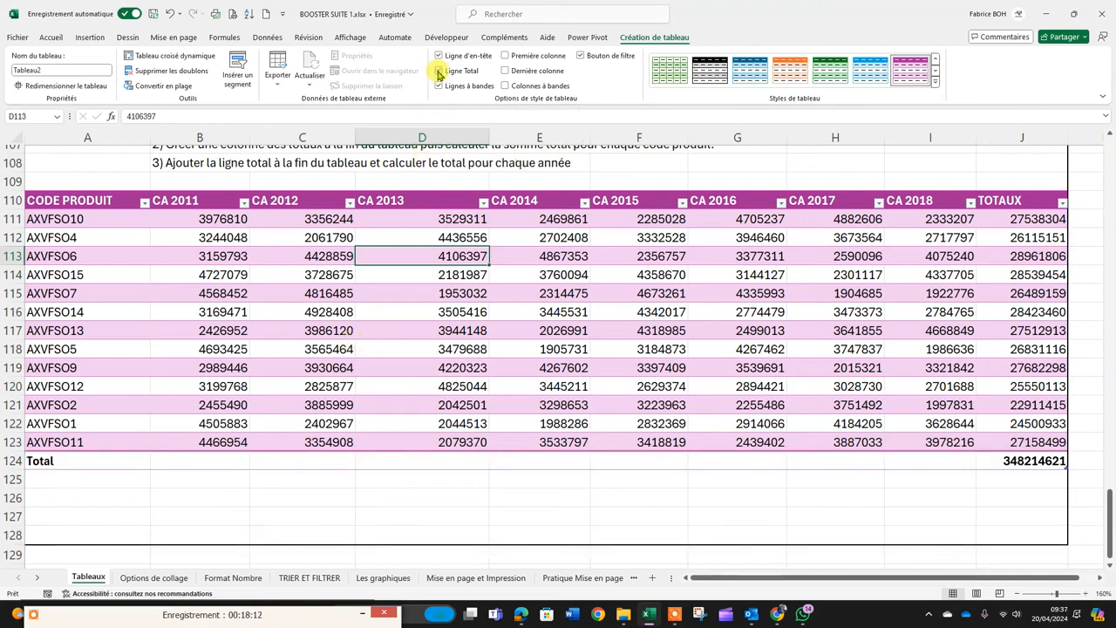
left_click_drag(198, 460, 929, 448)
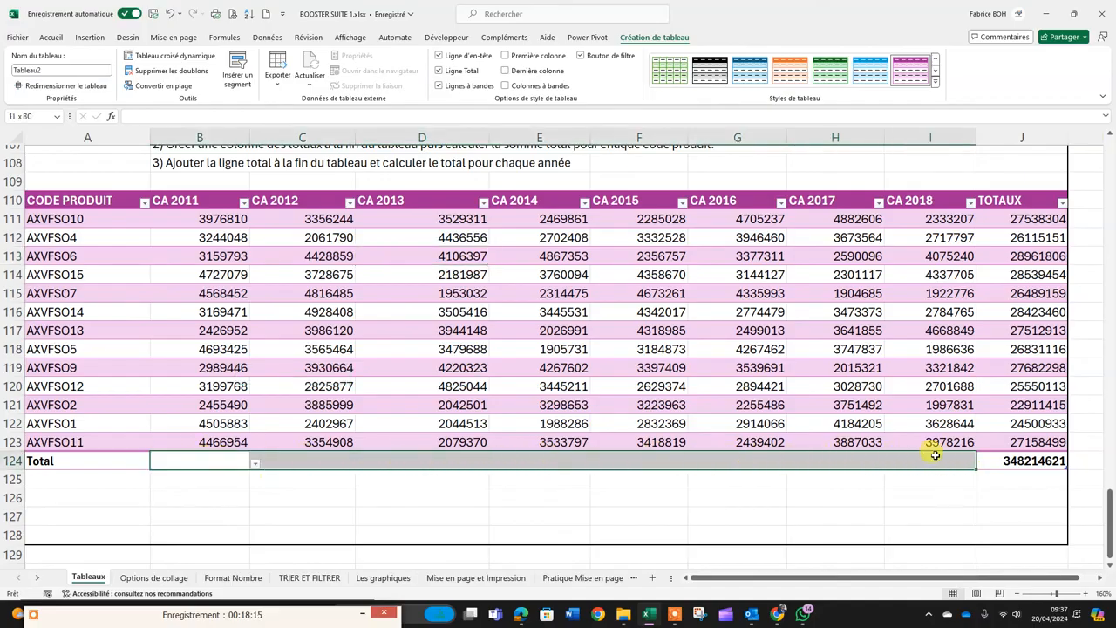
left_click(256, 512)
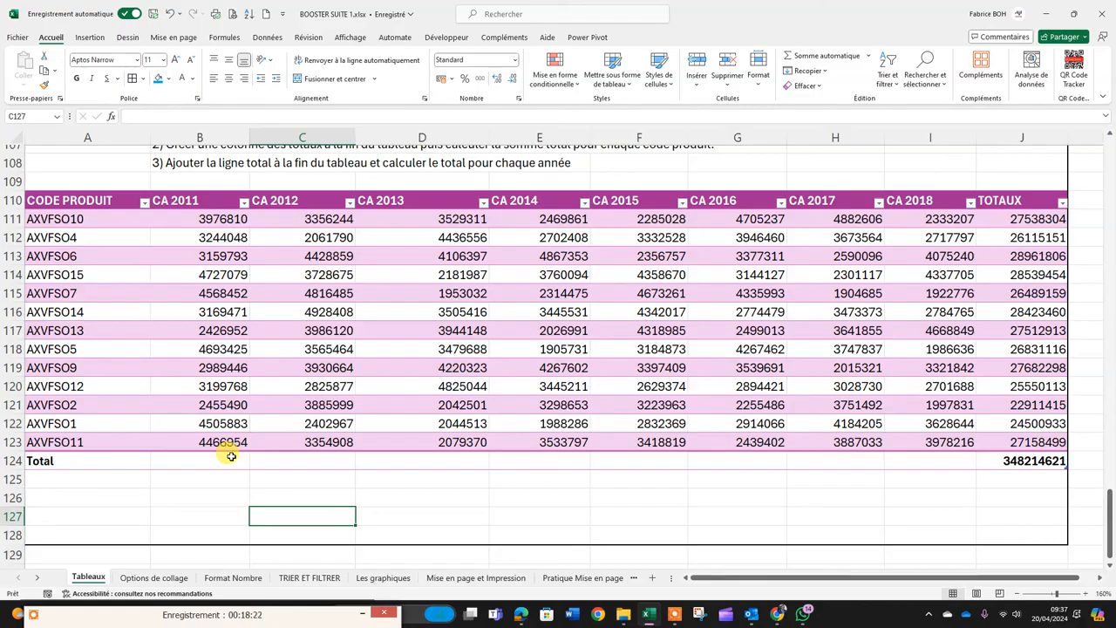
Step: Set the total row's CA 2011 cell to the average function (Moyenne) and review the column values it covers
left_click(231, 456)
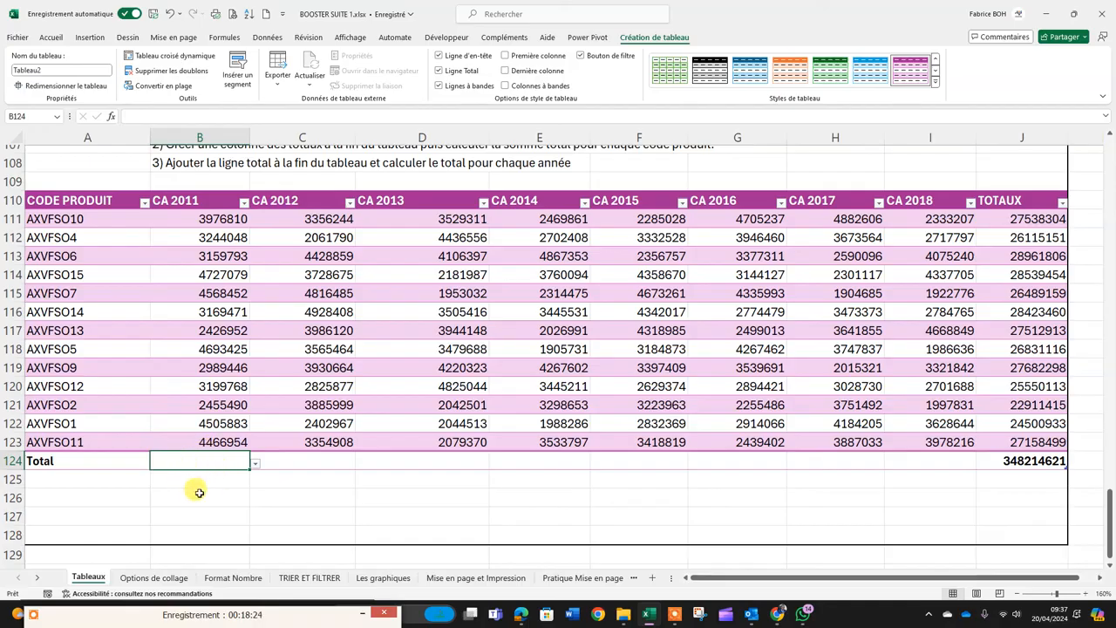
left_click(255, 464)
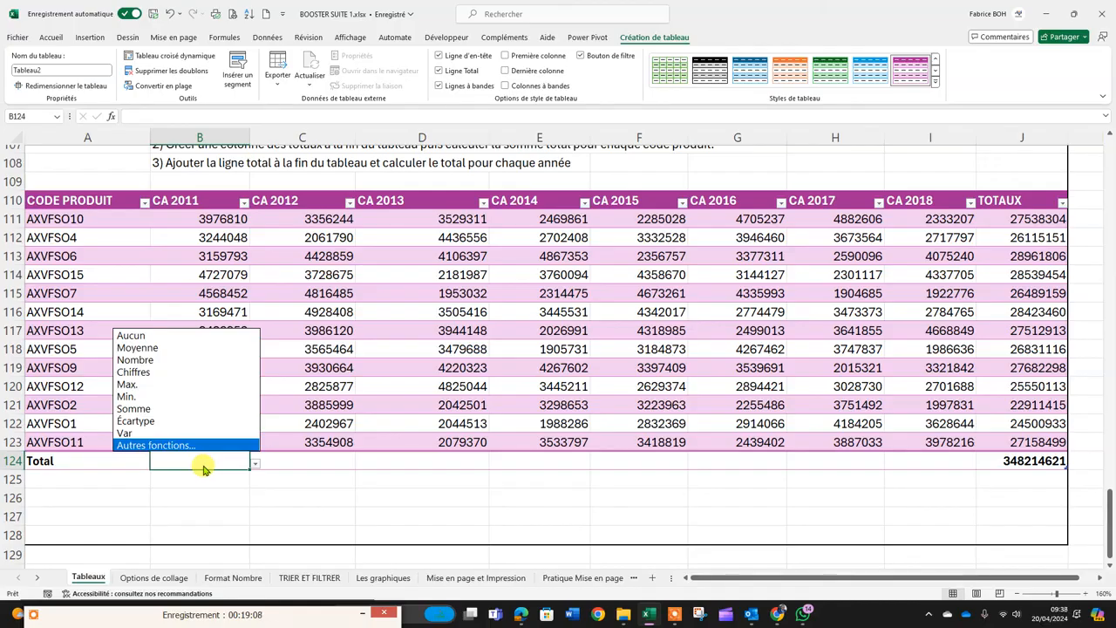
left_click(149, 347)
left_click_drag(231, 220, 228, 443)
left_click(224, 459)
Step: Set the total row's CA 2012 cell to the numeric count function (Chiffres)
left_click(320, 460)
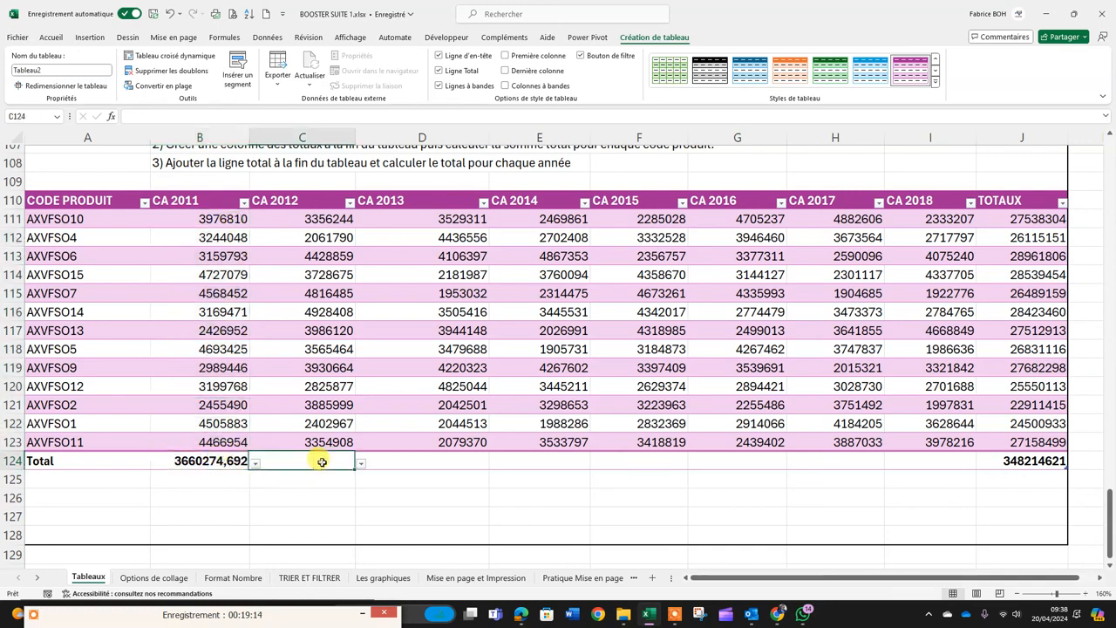
left_click(361, 464)
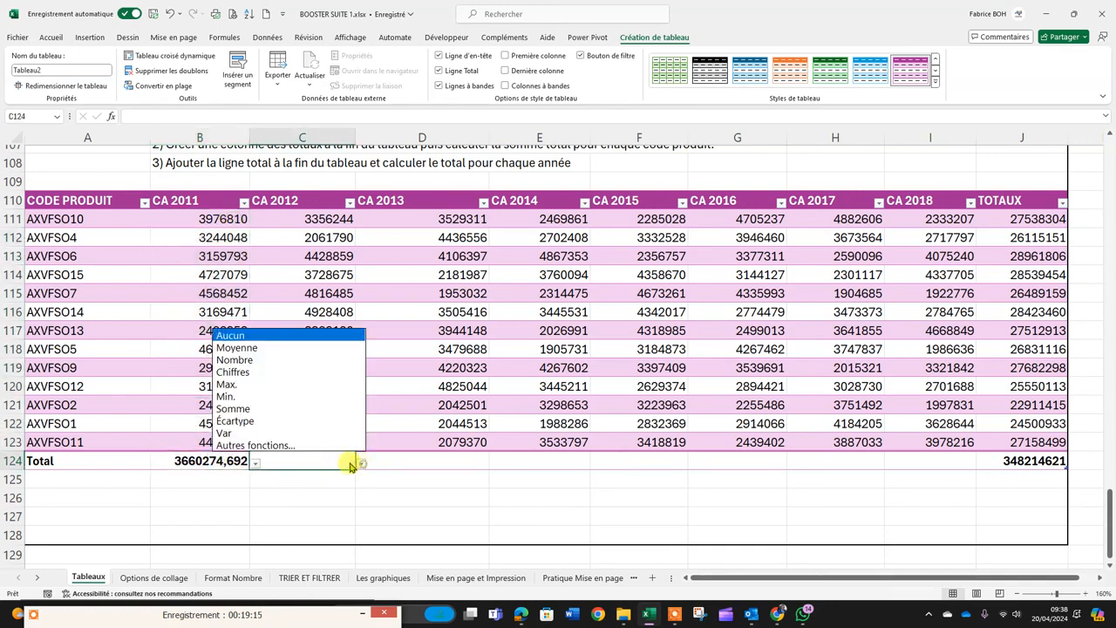
left_click(242, 370)
Step: Try the maximum function (Max.) in the total row's CA 2013 cell and replace it with the sum (Somme)
left_click(443, 460)
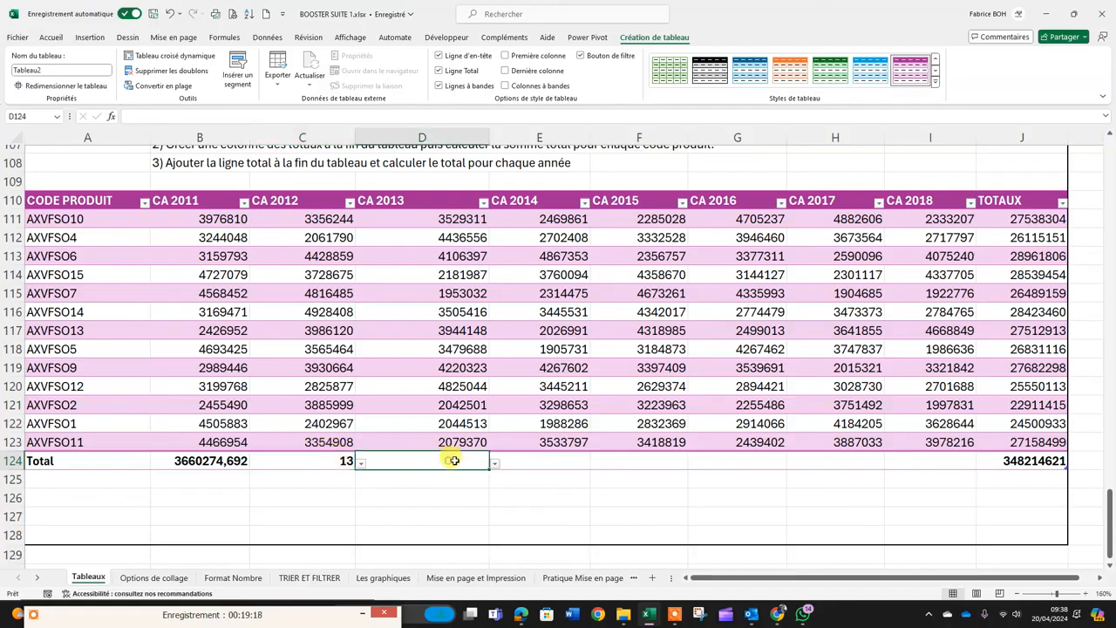
left_click(492, 464)
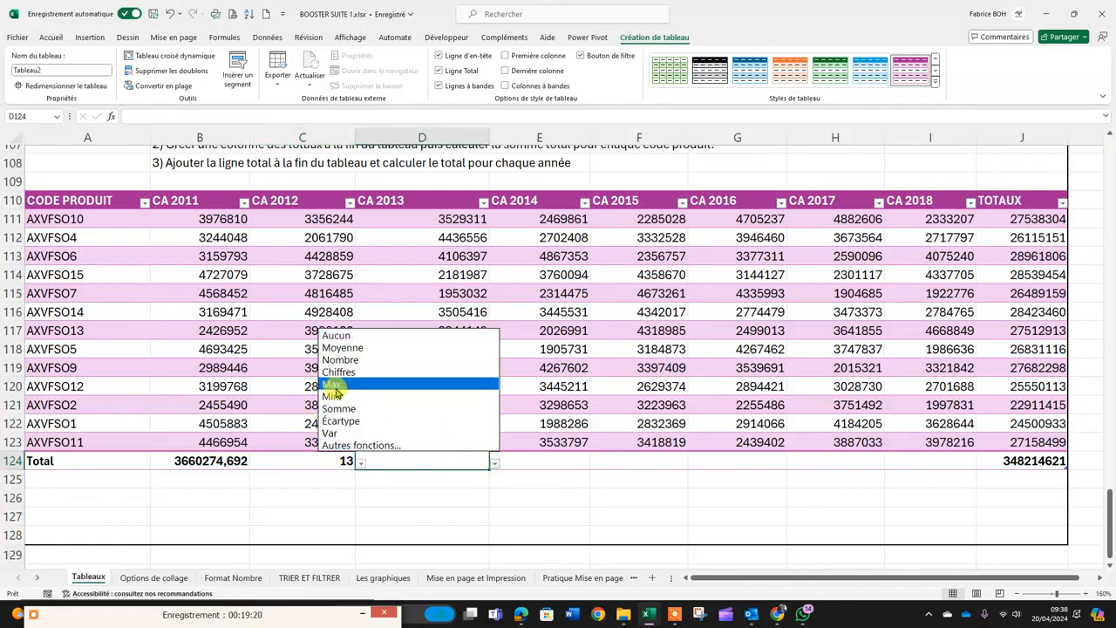
left_click(334, 387)
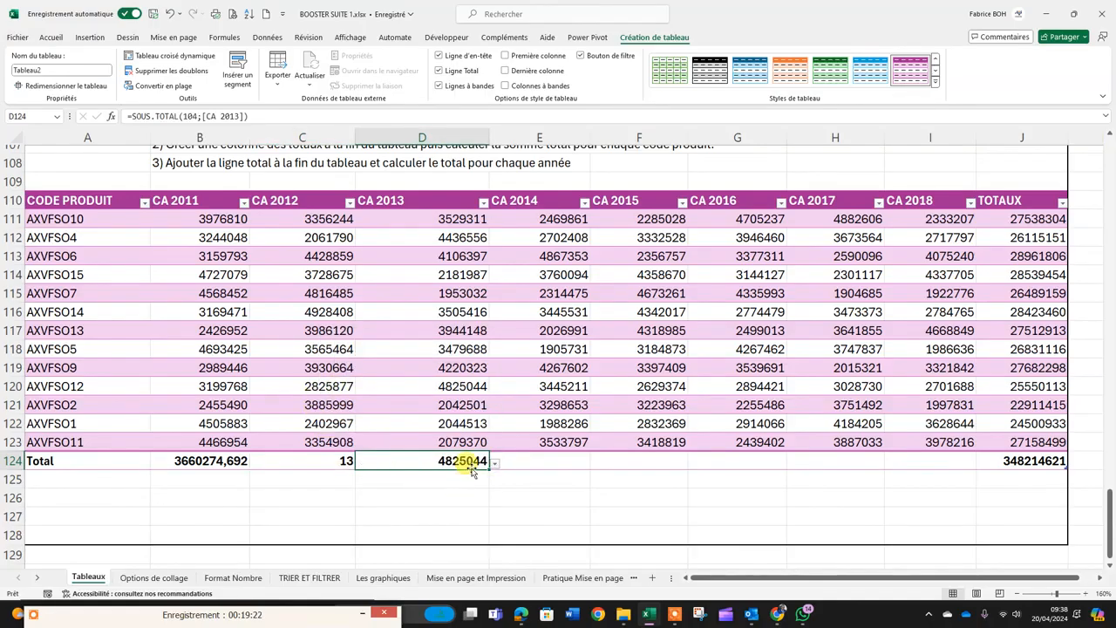
left_click(493, 463)
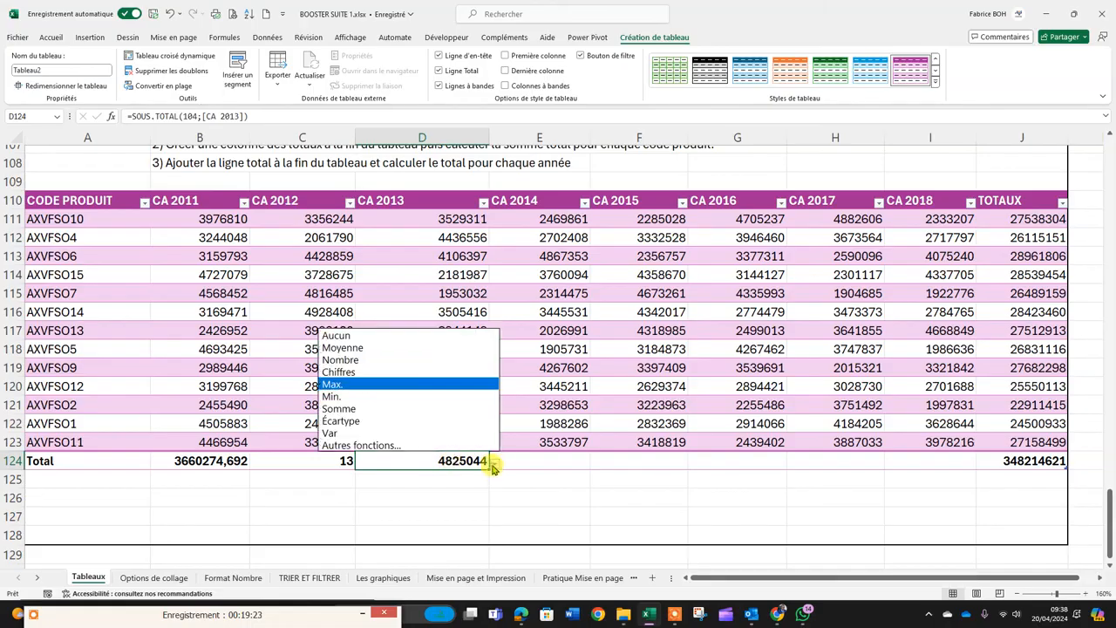
left_click(349, 410)
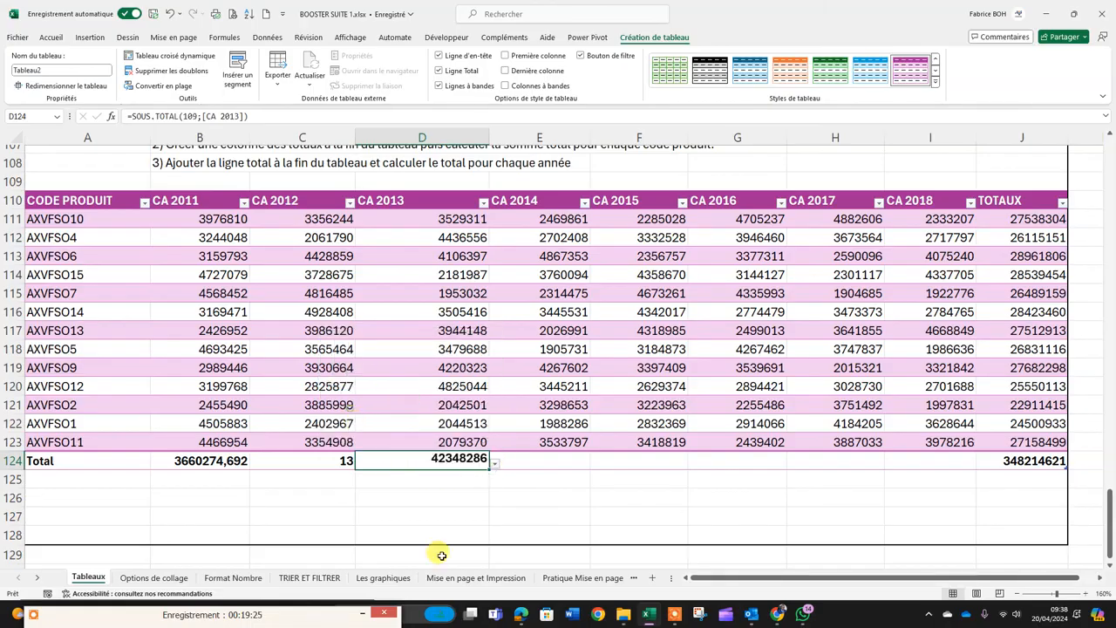
Step: Fill the sum formula from the TOTAUX cell J124 across the total row back to B124 for every year column
left_click(445, 512)
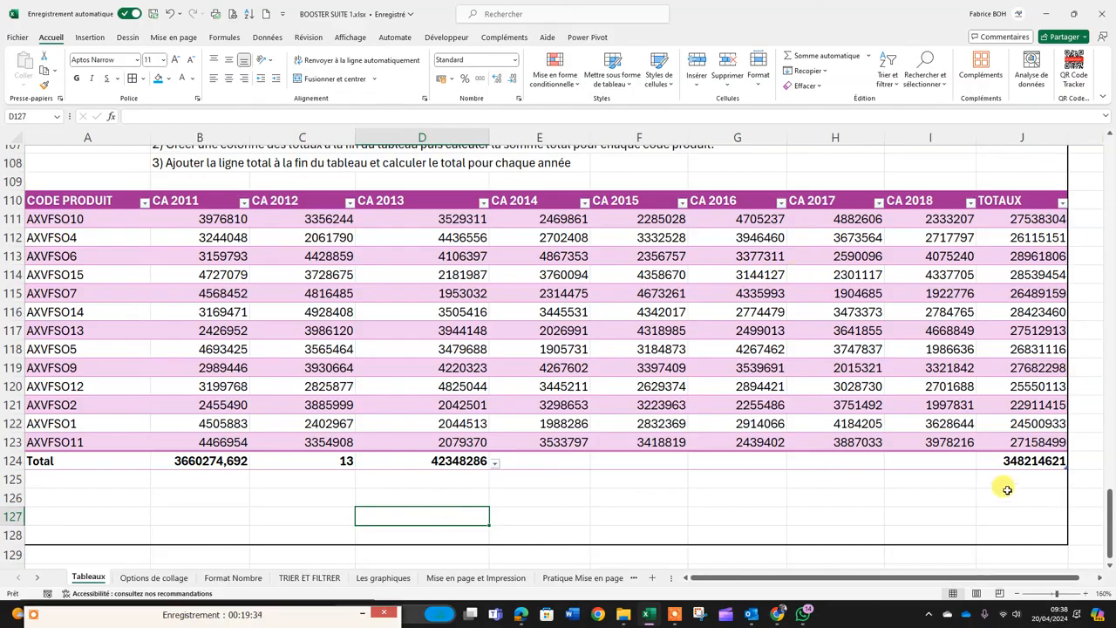
left_click(1012, 462)
left_click_drag(1069, 470, 155, 479)
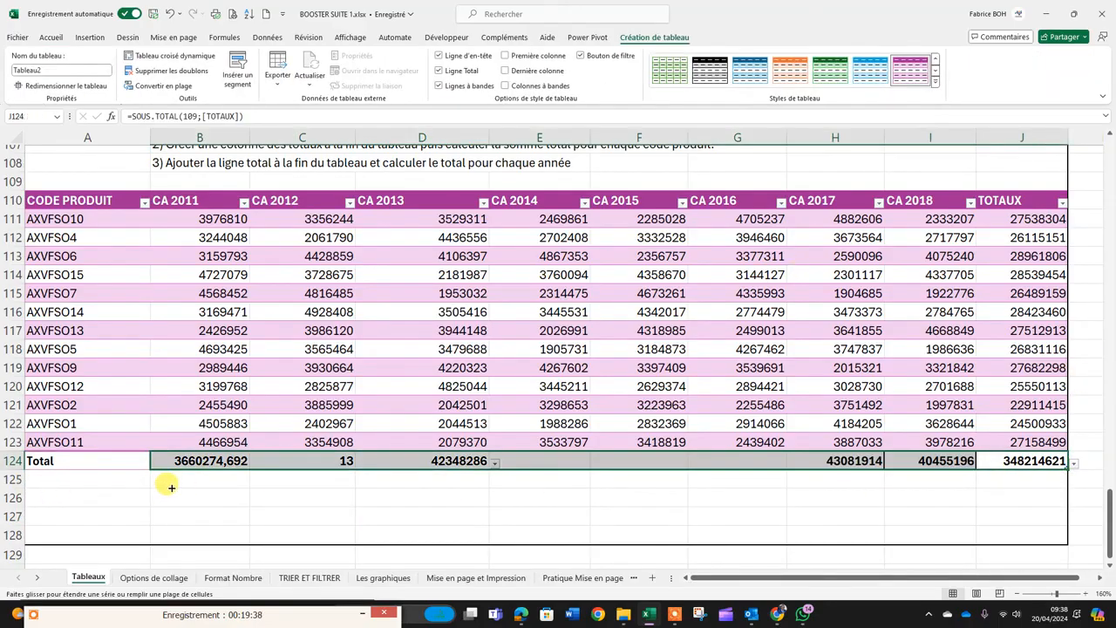
left_click(528, 485)
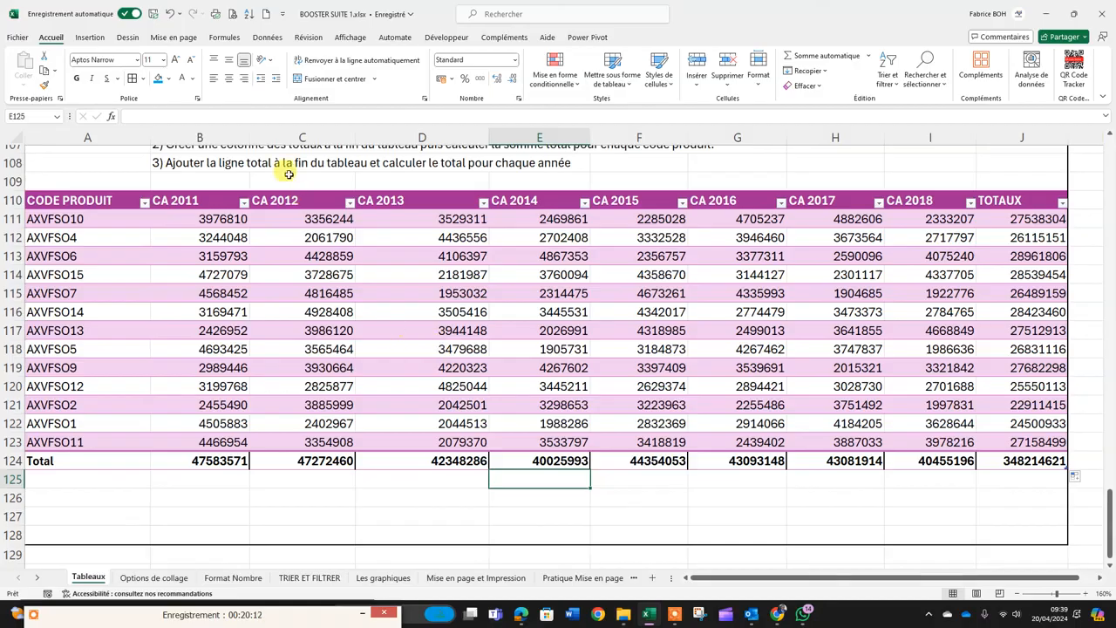
left_click(475, 256)
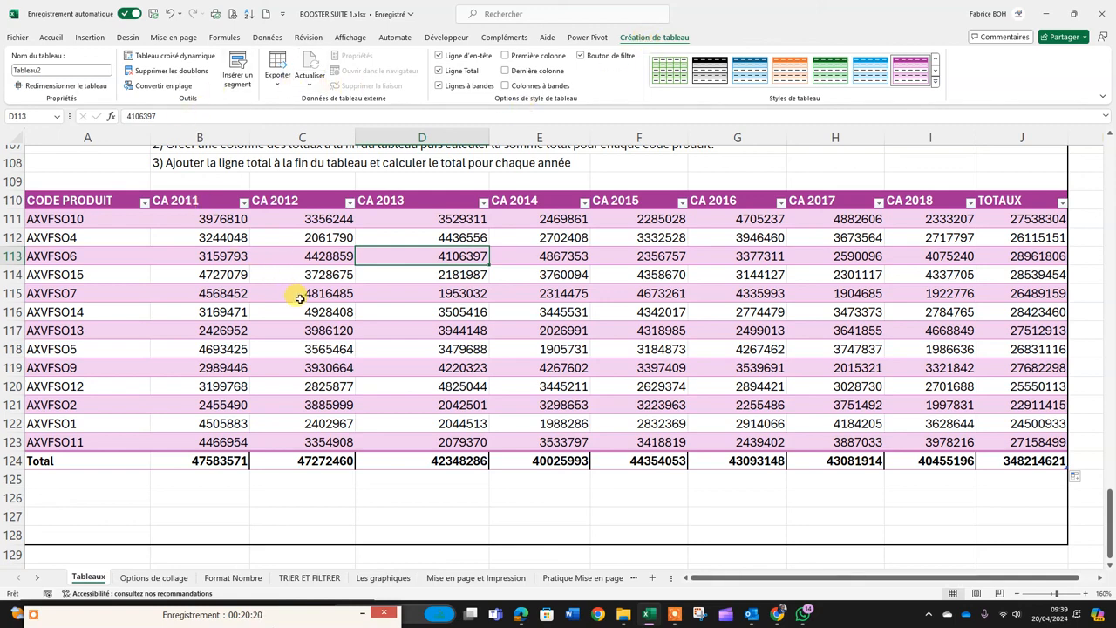
left_click(264, 295)
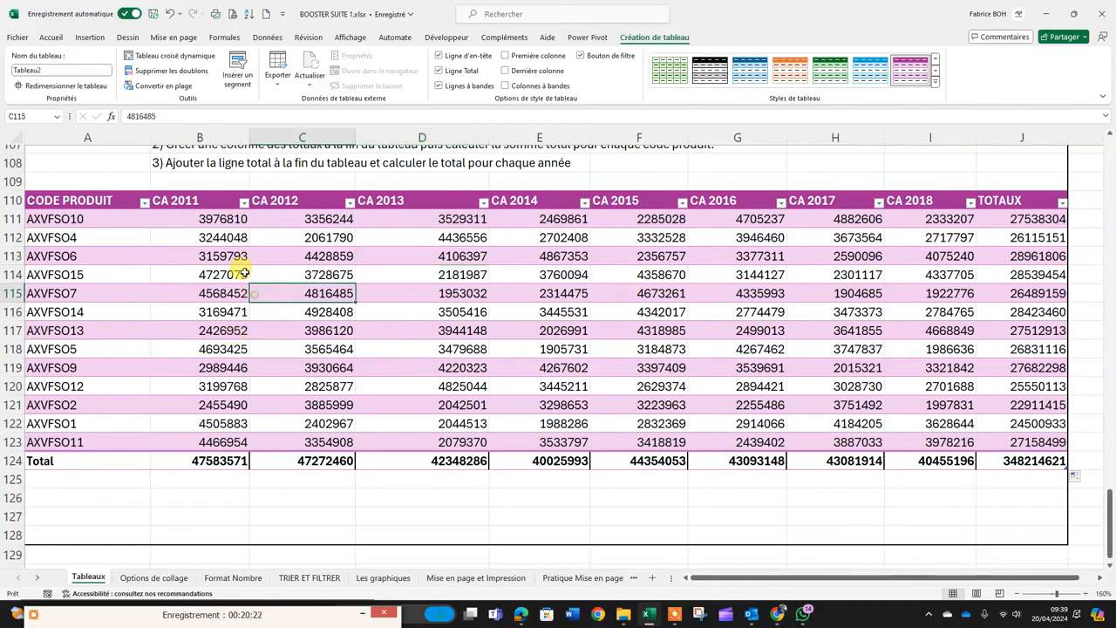
left_click(87, 219)
left_click(93, 311)
left_click(103, 363)
left_click(255, 352)
Step: Insert a slicer for the CODE PRODUIT field and place it over the CA 2015 and CA 2016 columns
left_click(212, 296)
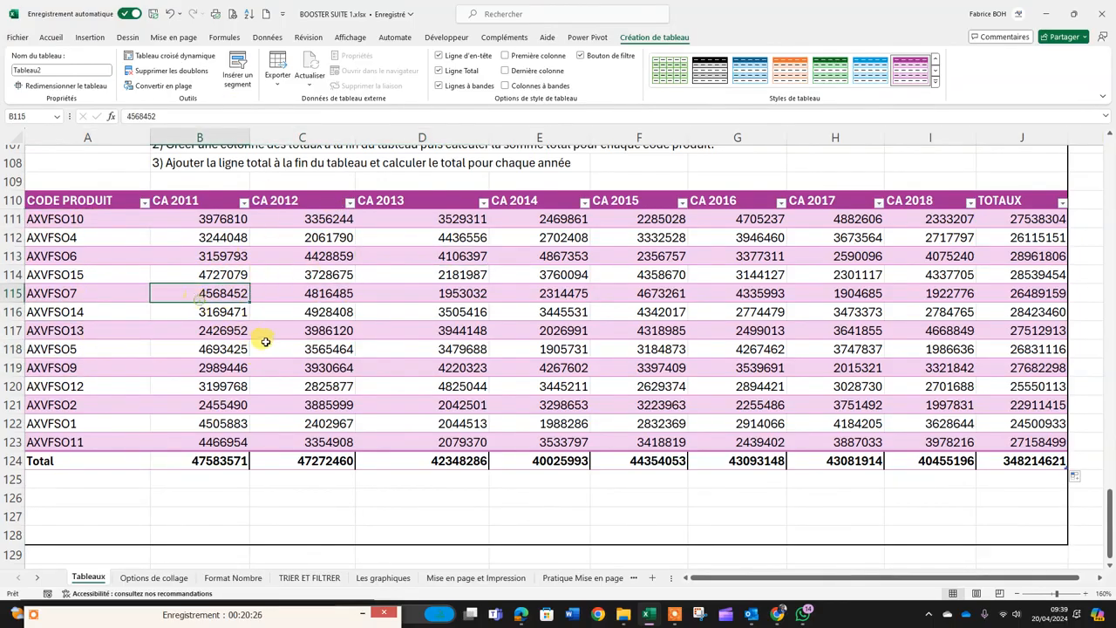
left_click(244, 203)
left_click(324, 311)
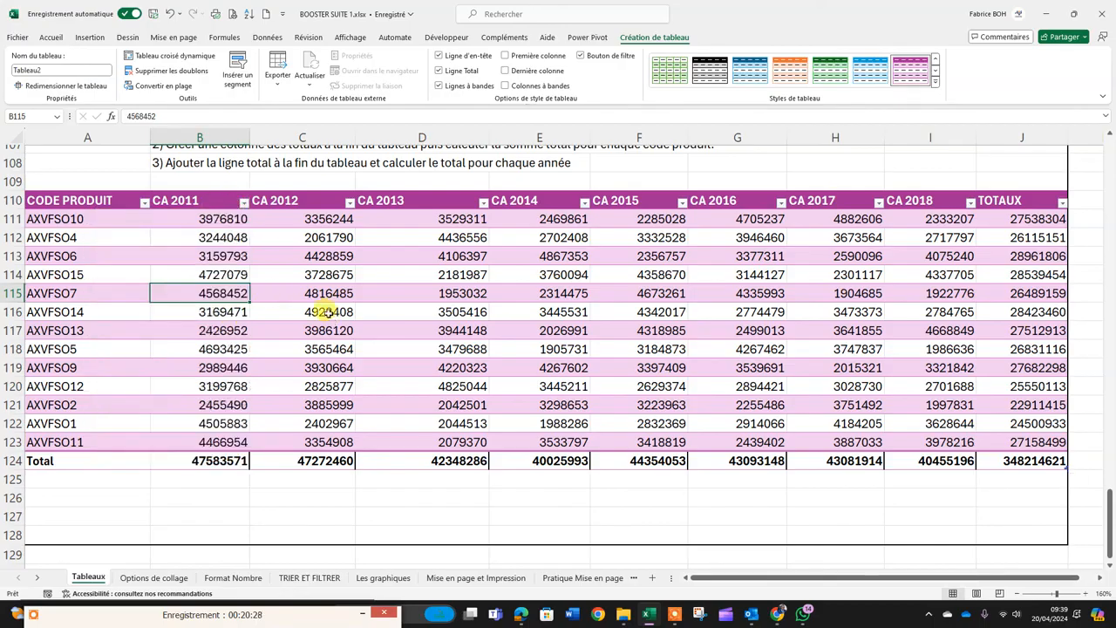
left_click(238, 63)
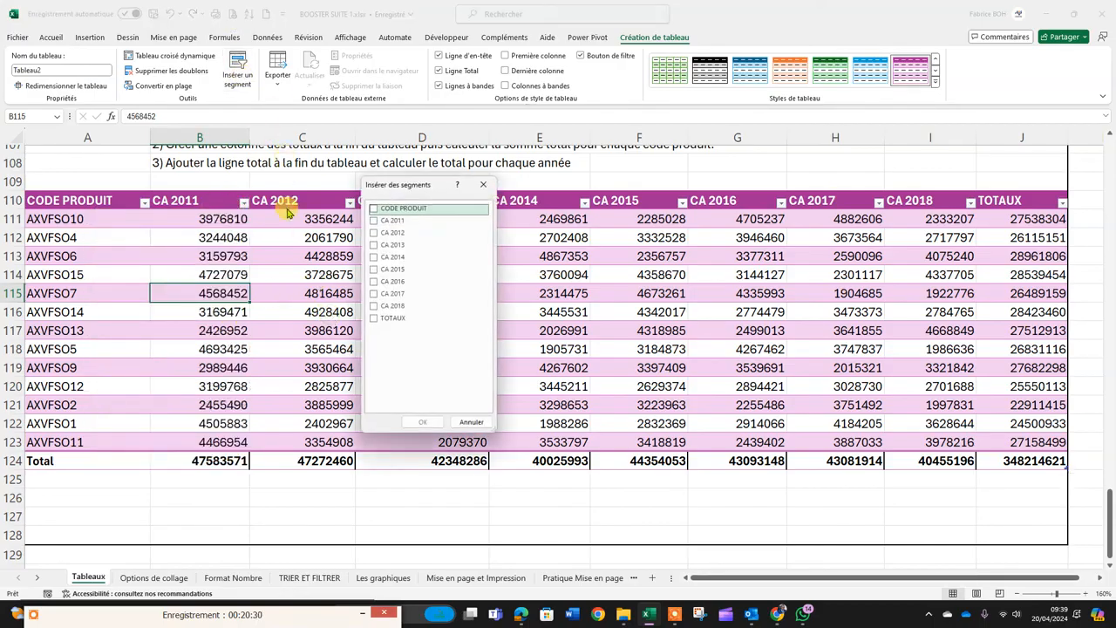
left_click(371, 210)
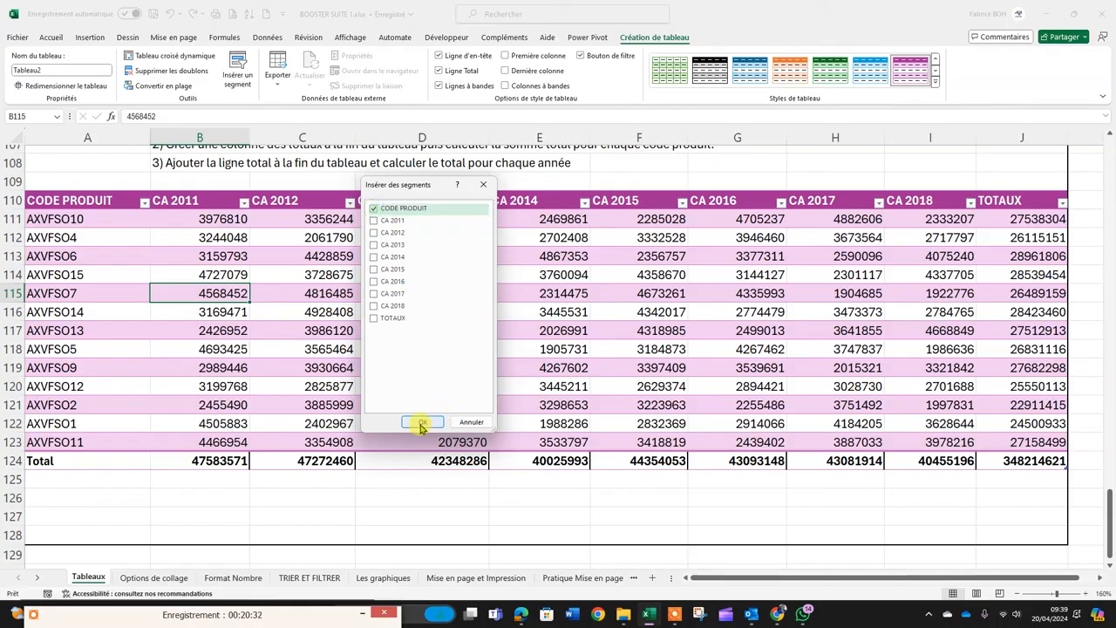
left_click(425, 423)
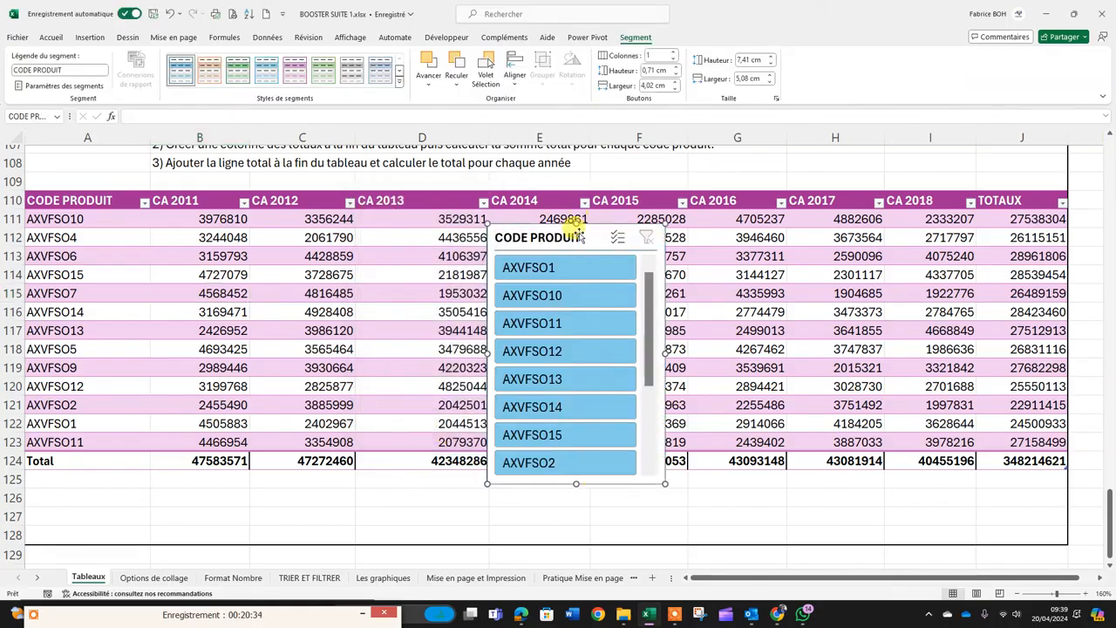
left_click_drag(611, 232, 690, 261)
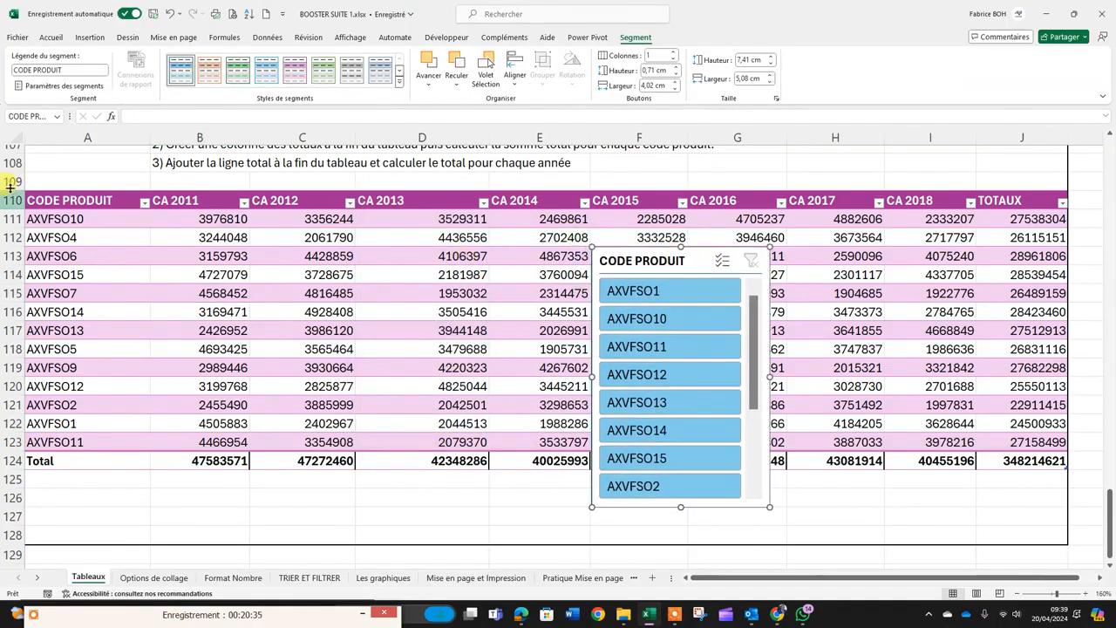
Step: Filter the table by single product codes such as AXVFSO1 and AXVFSO10 with the slicer, and clear the filter
left_click(634, 297)
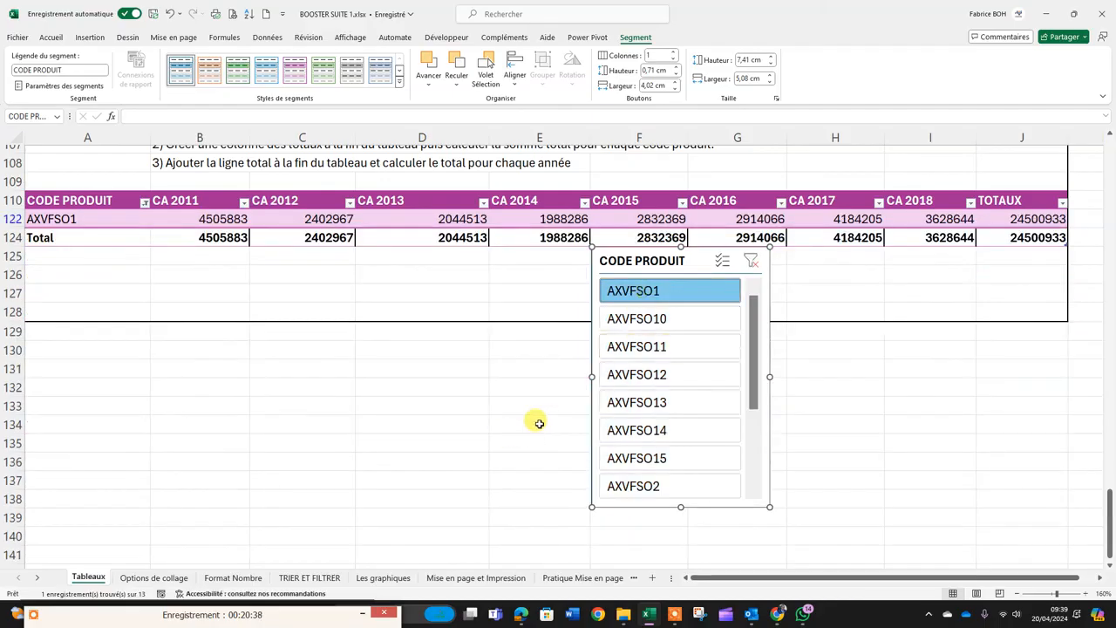
left_click(670, 325)
left_click(660, 346)
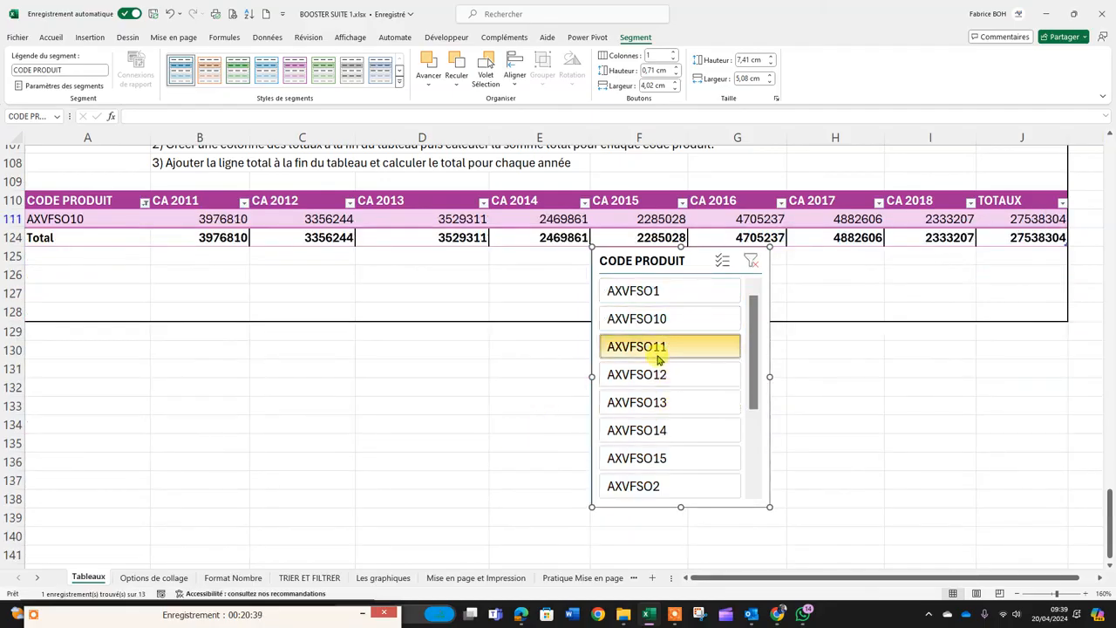
left_click(654, 402)
left_click(643, 453)
left_click(659, 319)
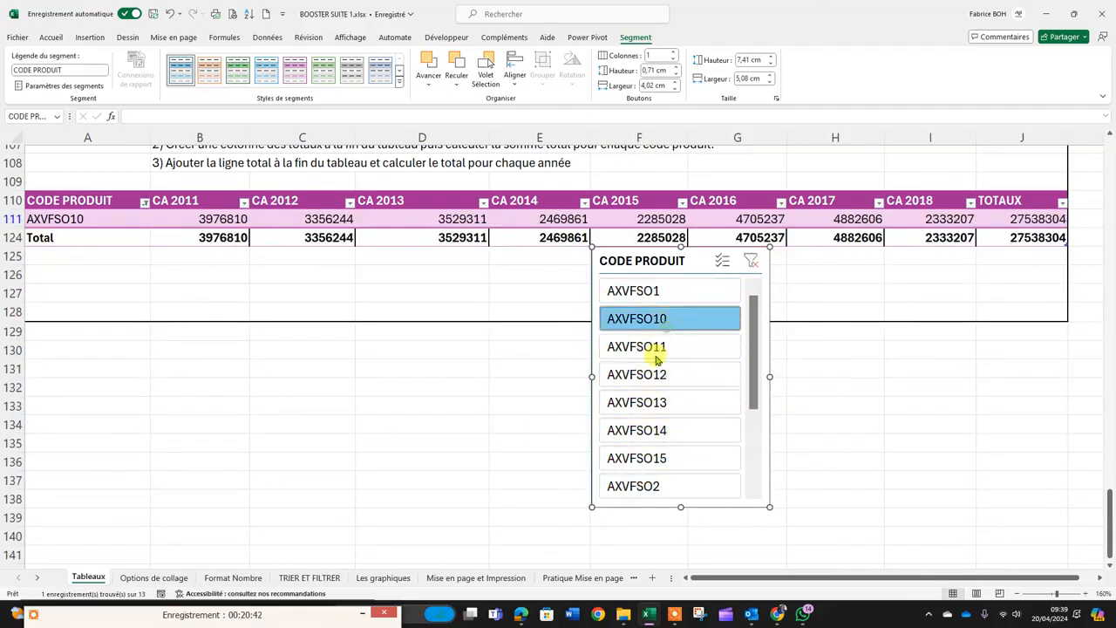
left_click(752, 261)
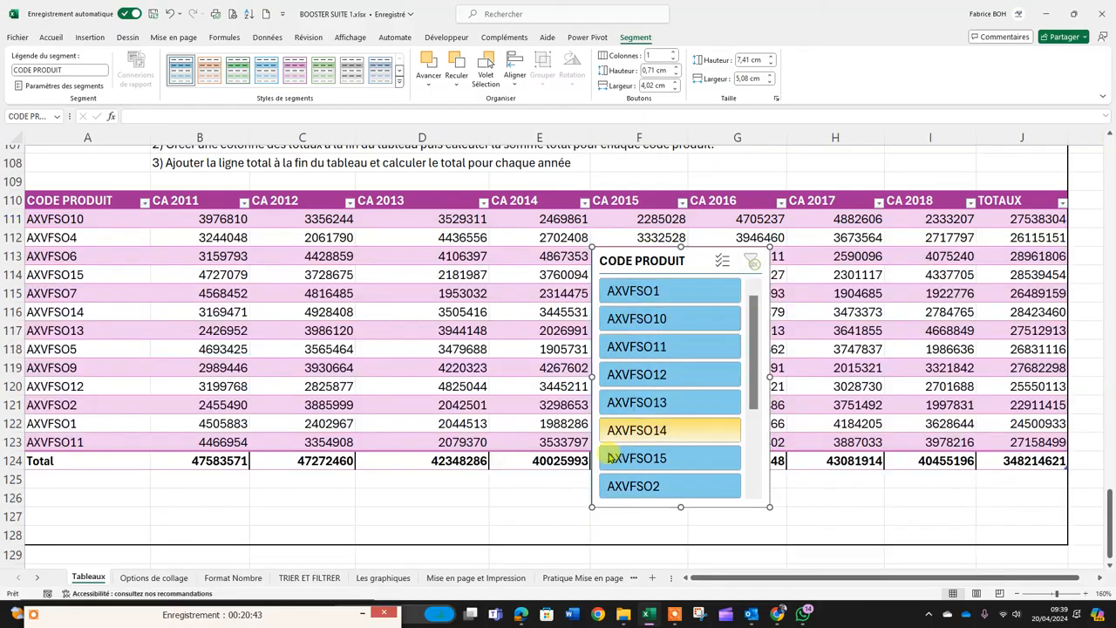
Step: Try further product codes in the slicer, ending with the table filtered on AXVFSO15
left_click(637, 374)
left_click(649, 318)
left_click(648, 291)
left_click(694, 457)
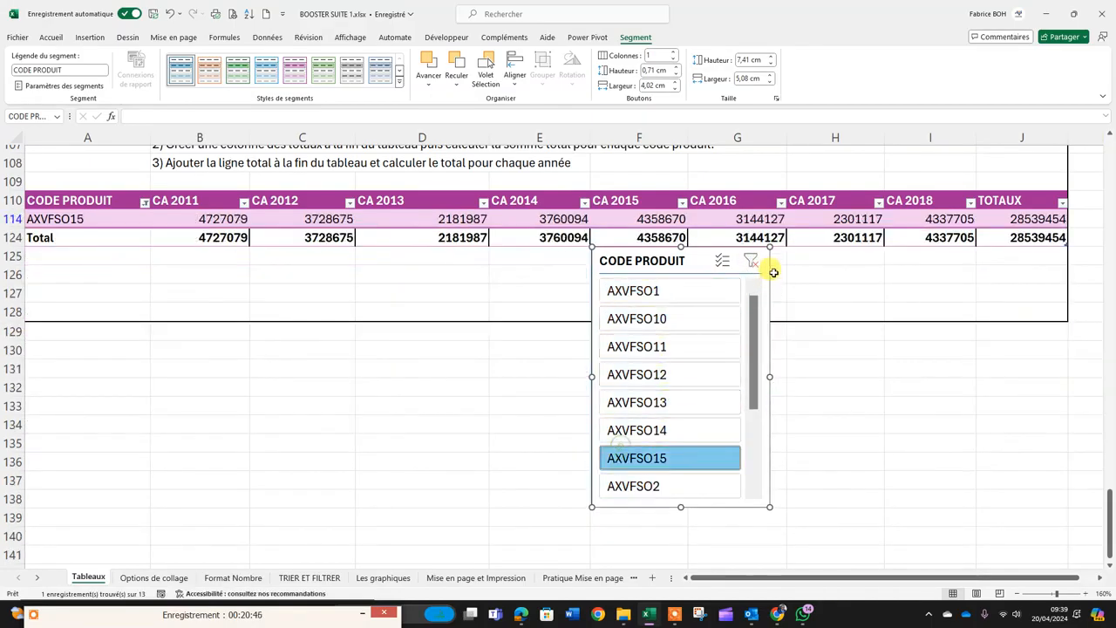
Step: Clear the AXVFSO15 filter and delete the CODE PRODUIT slicer from the sheet
left_click(752, 261)
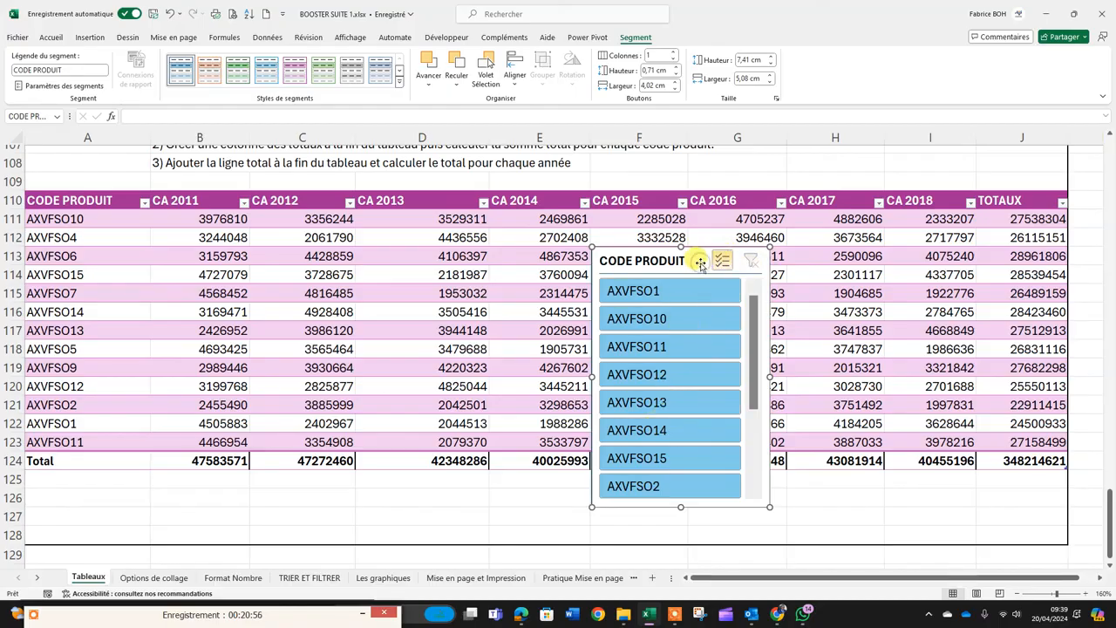
key("Escape")
key("Delete")
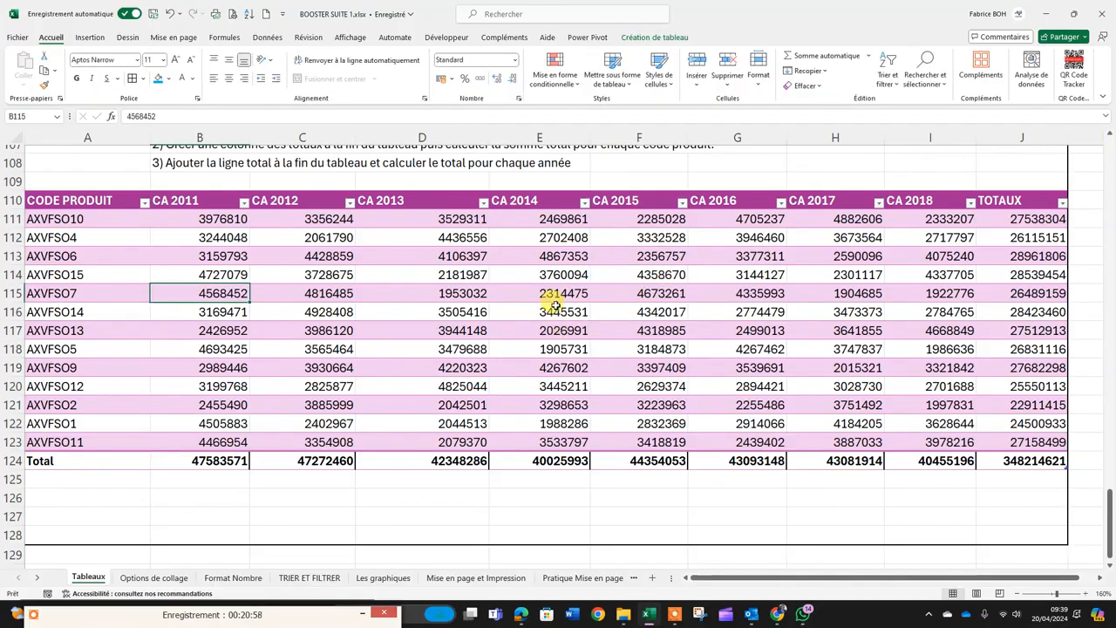
scroll(555, 305, "down", 7)
scroll(557, 310, "up", 20)
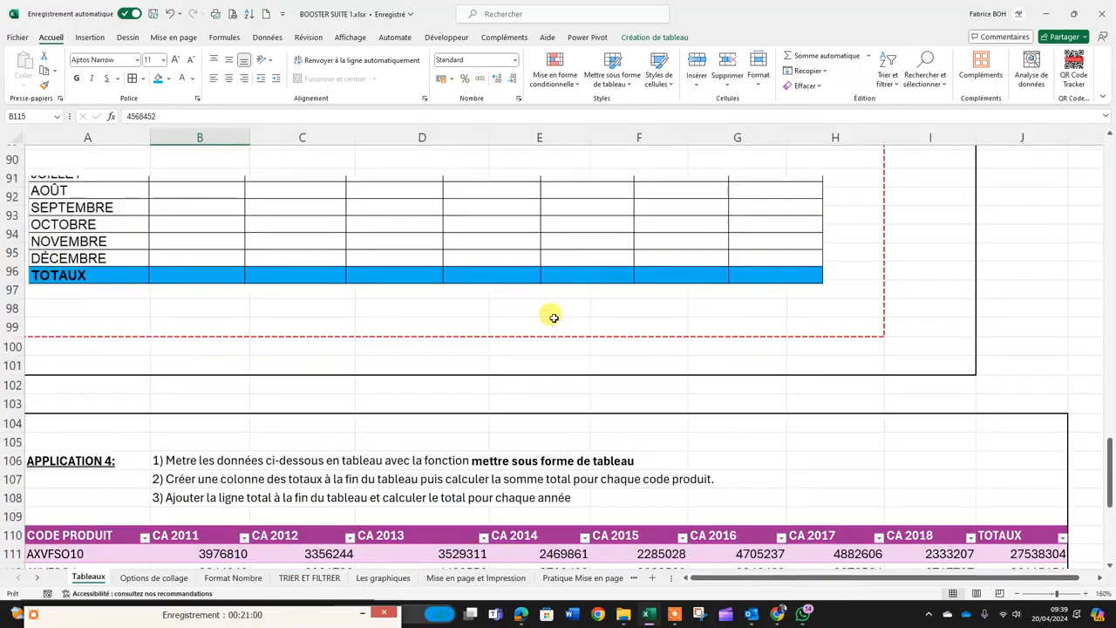
scroll(554, 322, "up", 18)
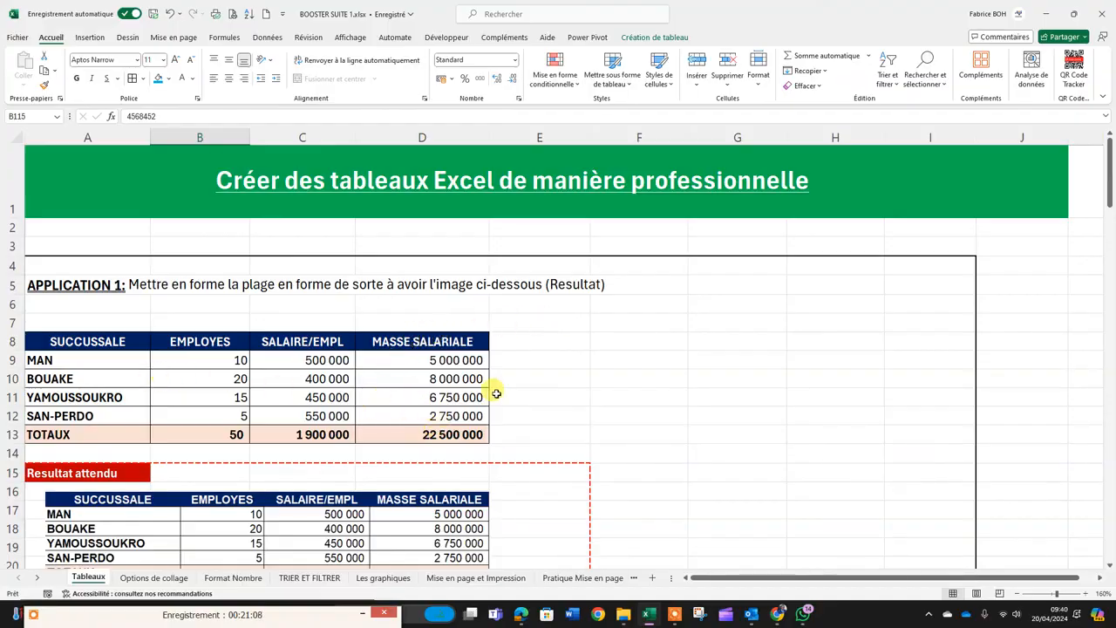
left_click(281, 610)
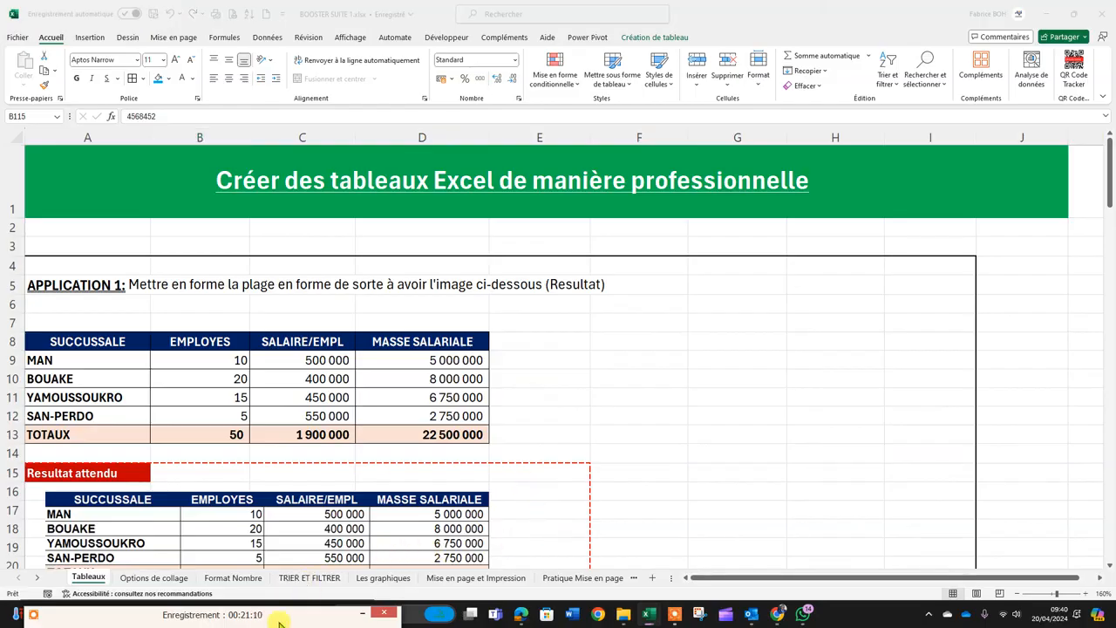